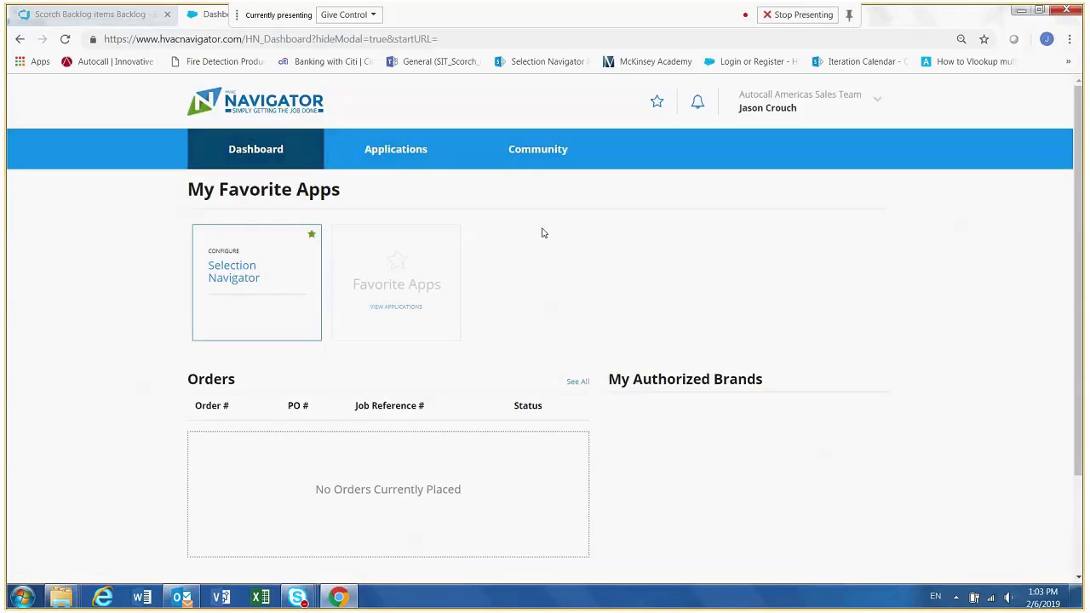
# - Open Selection Navigator from the favorite apps and set the project list to view My Active Projects
pyautogui.click(242, 280)
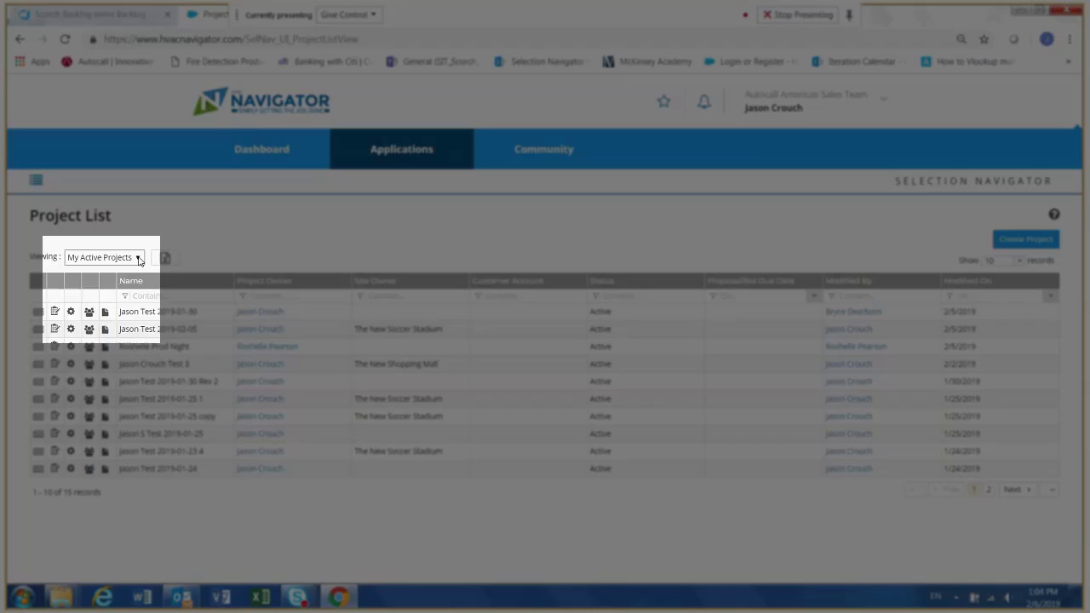
pyautogui.click(138, 259)
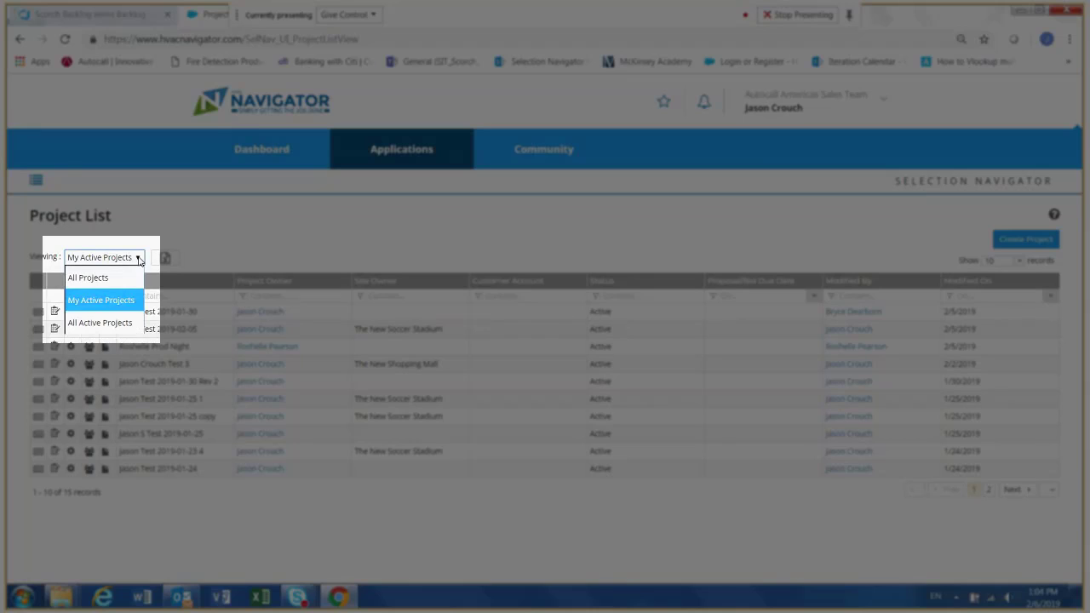
pyautogui.click(109, 301)
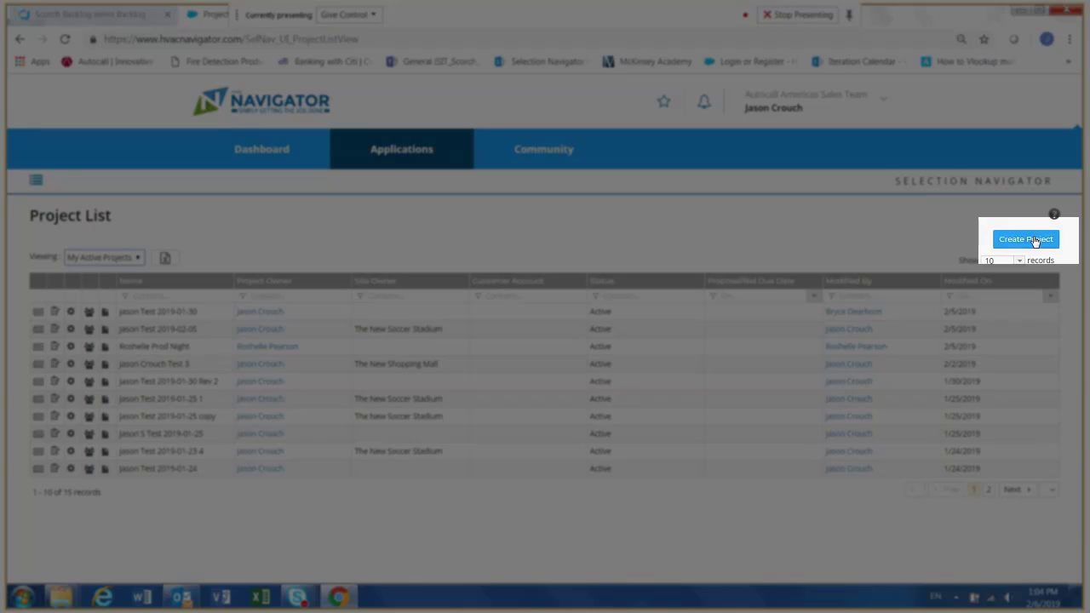
# - Create an active Quick Quote project in the Estimating phase, named with the owner's first name followed by "Test 2019-02-06"
pyautogui.click(1035, 241)
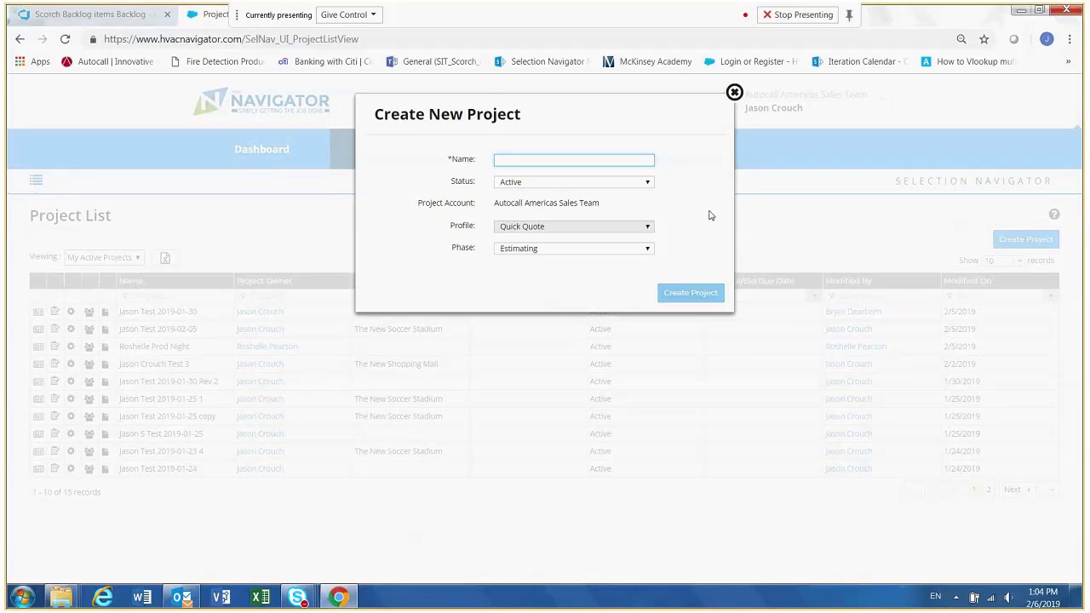
pyautogui.write('Jason Test')
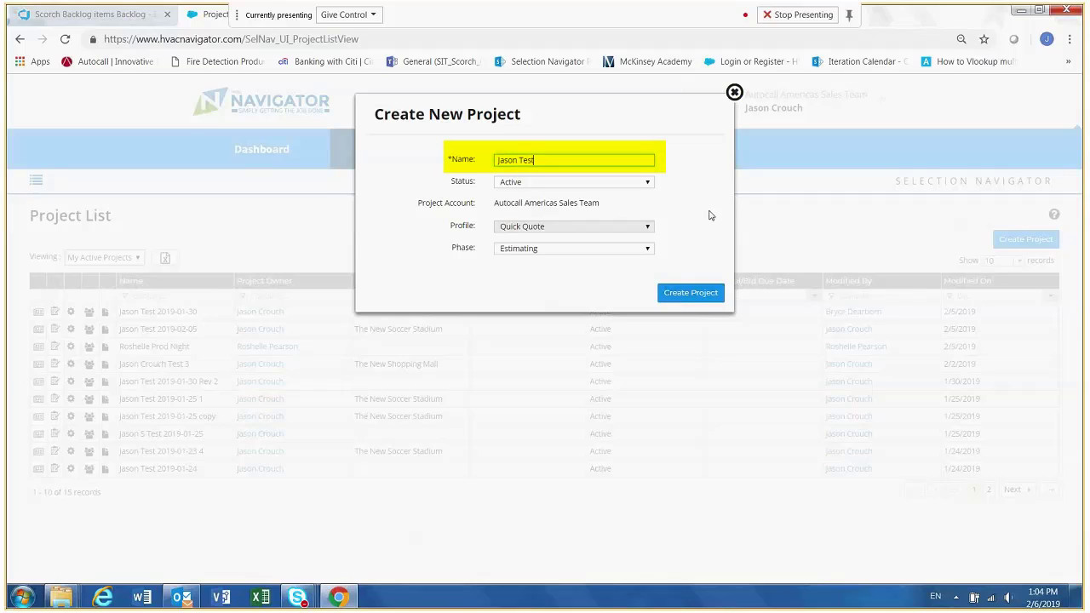
pyautogui.write(' 2019-02-06')
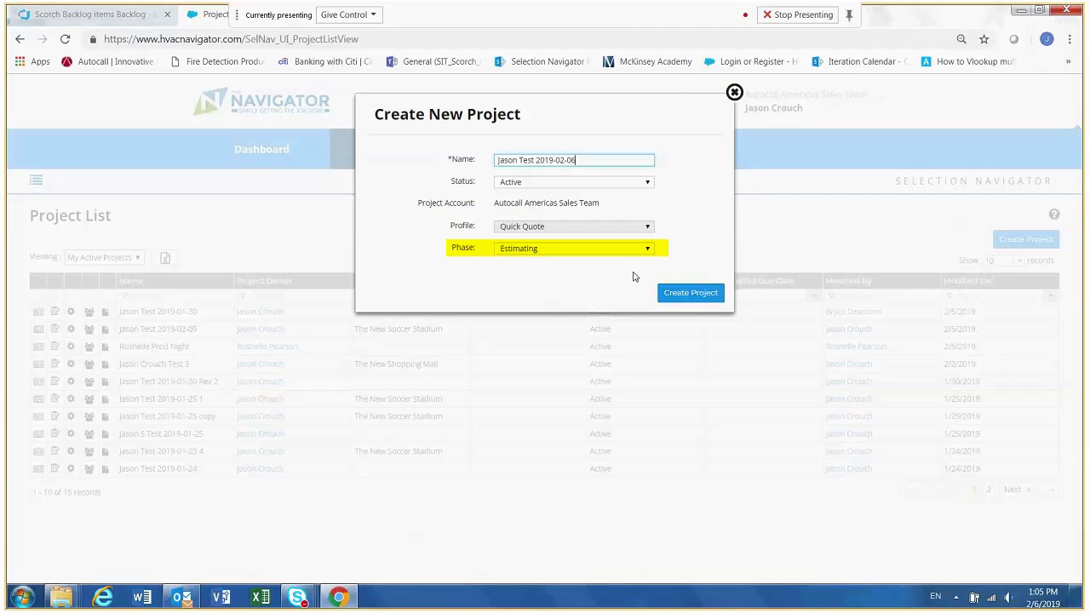
pyautogui.click(693, 294)
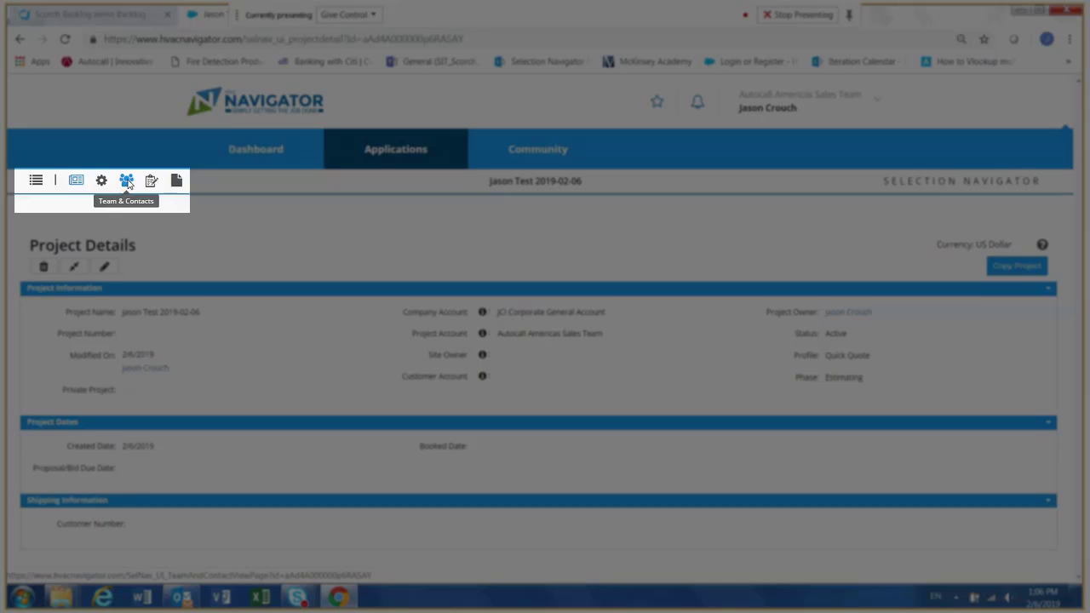
# - In the project's Team & Contacts, find a colleague from the Autocall Americas Sales Team by name and add them as a team member
pyautogui.click(127, 183)
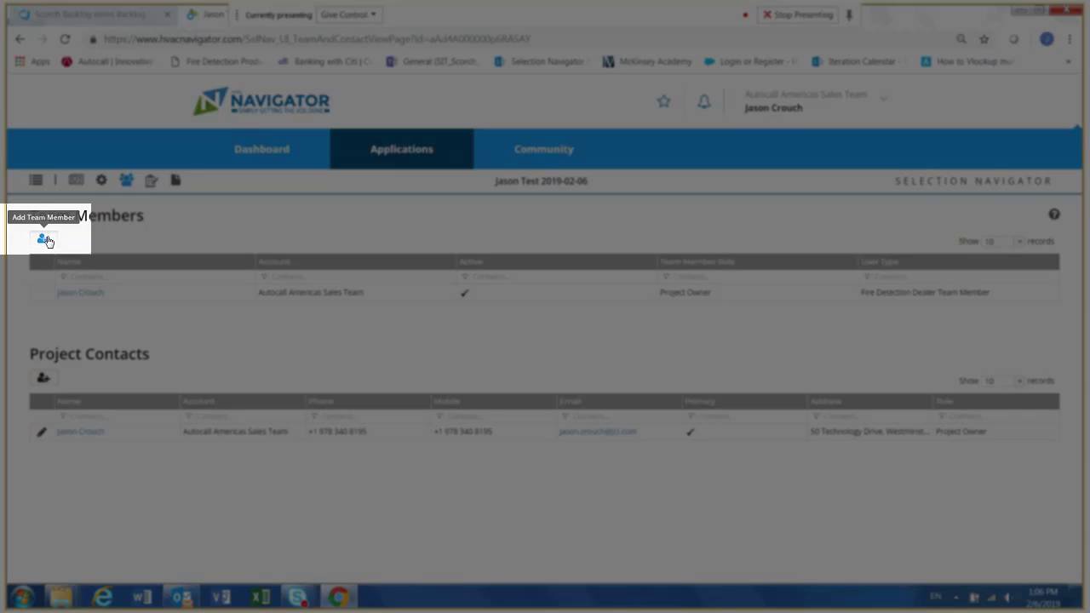
pyautogui.click(44, 240)
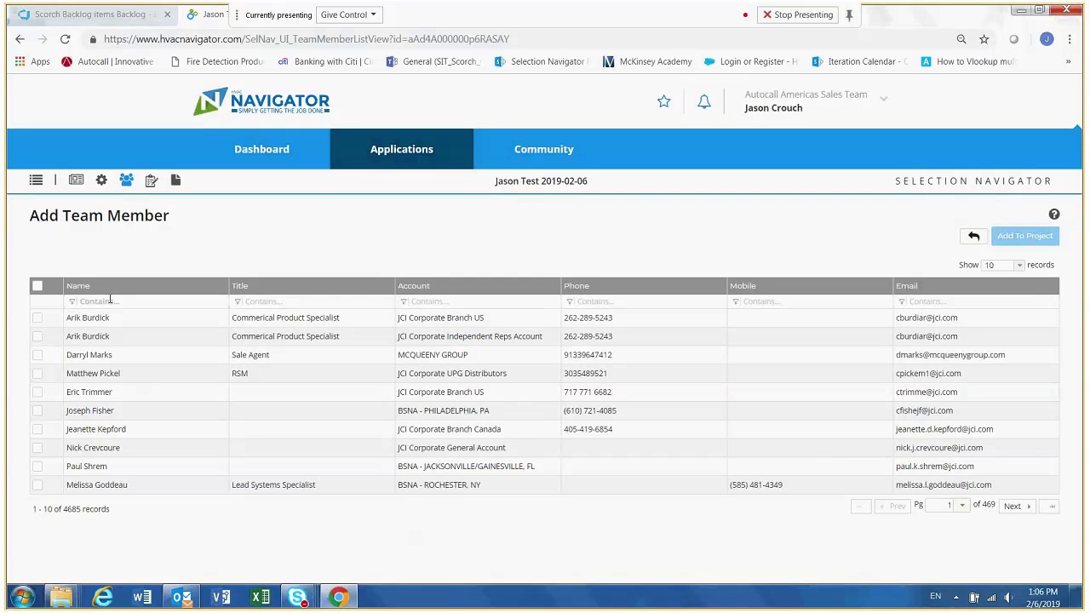
pyautogui.click(110, 301)
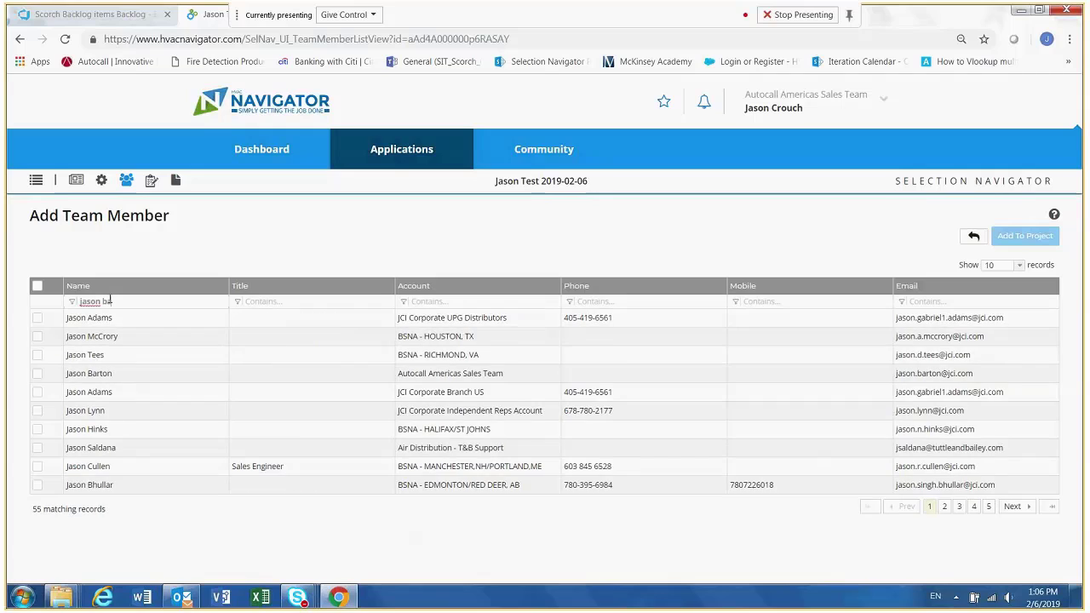
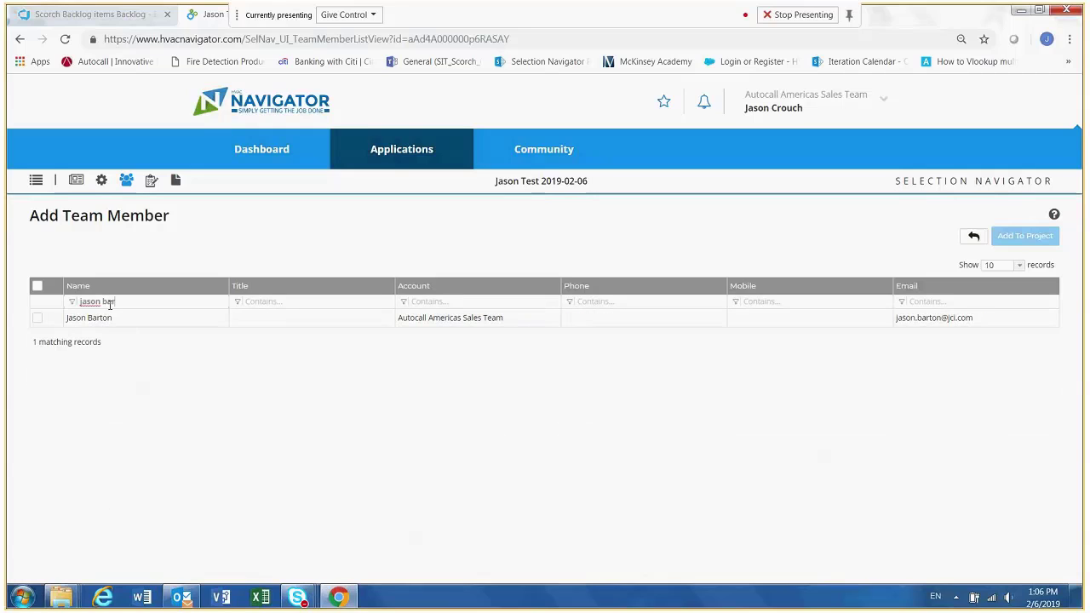
pyautogui.click(37, 319)
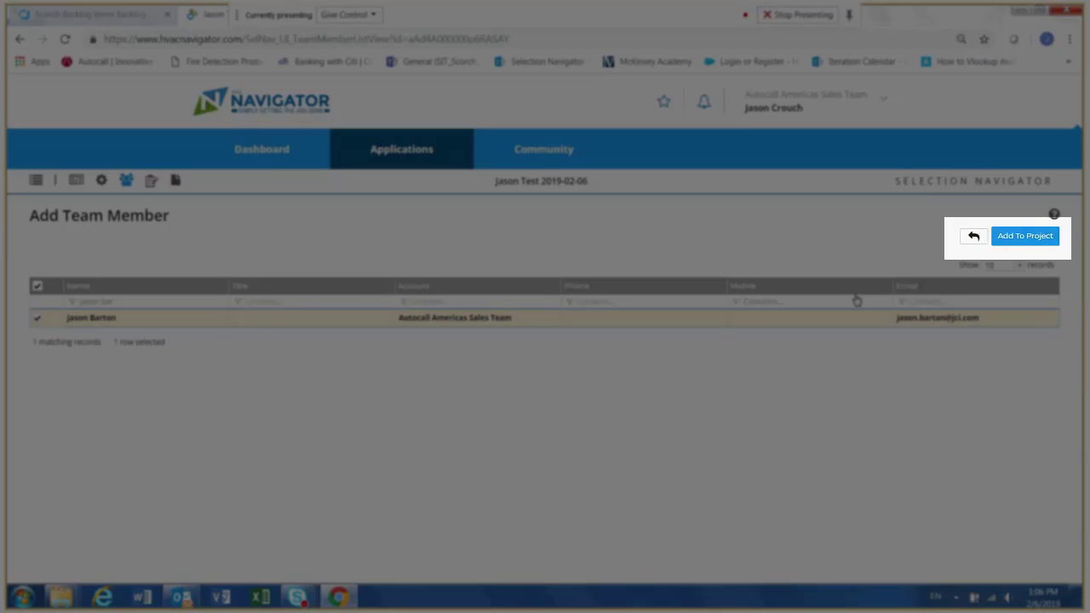
pyautogui.click(1016, 237)
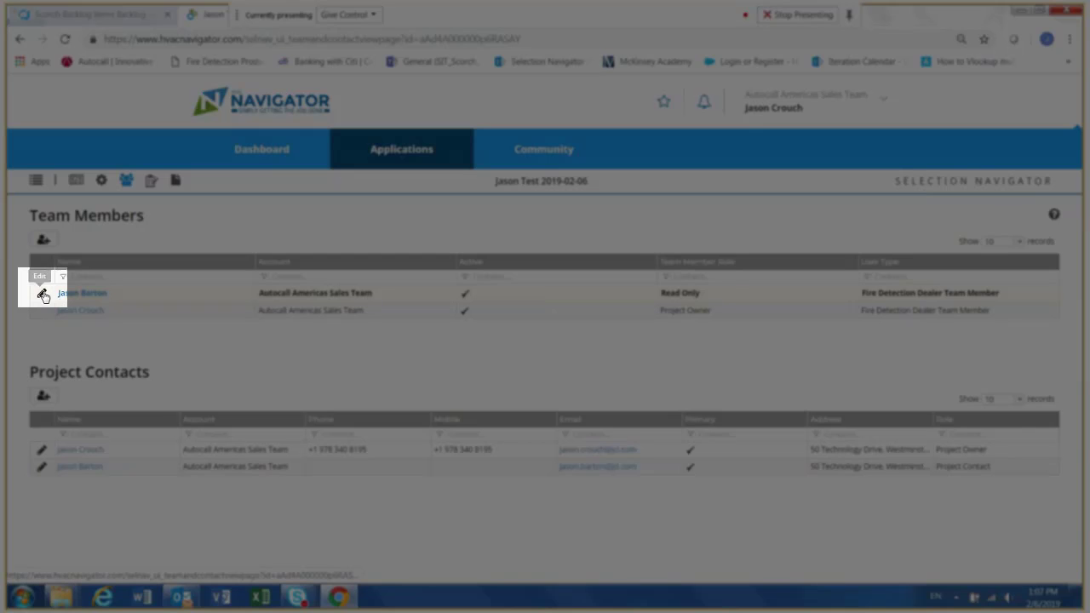
# - Change the newly added team member's role to Project Owner and save it
pyautogui.click(42, 294)
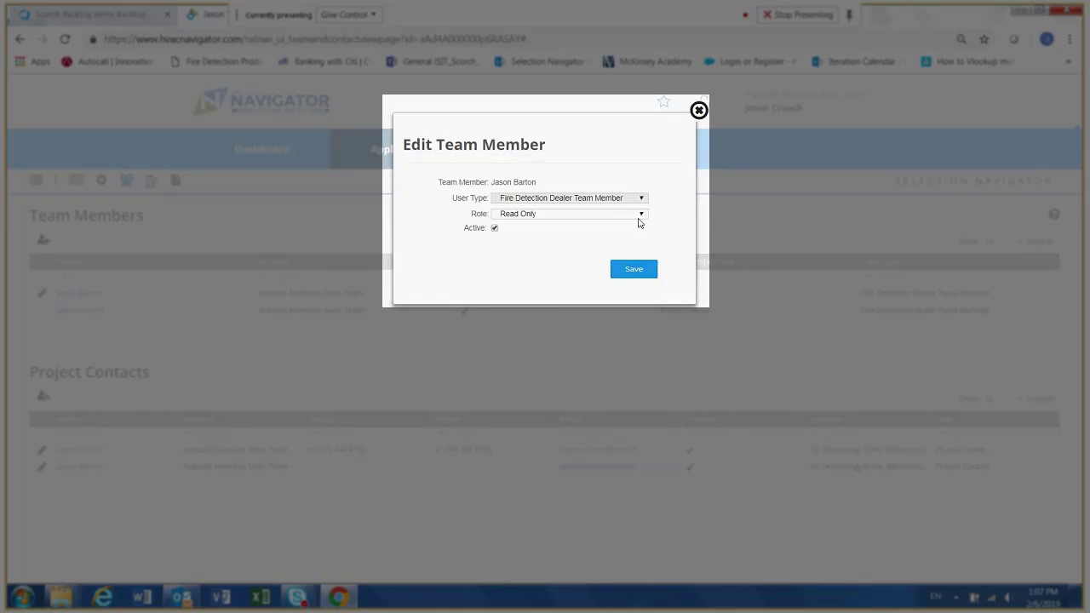
pyautogui.click(640, 215)
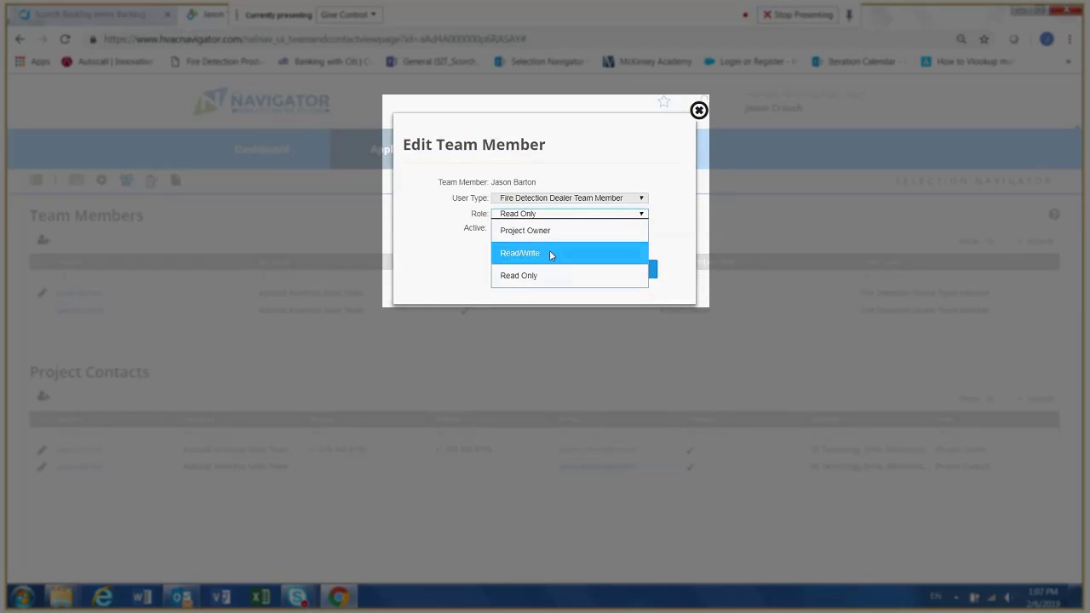
pyautogui.click(550, 239)
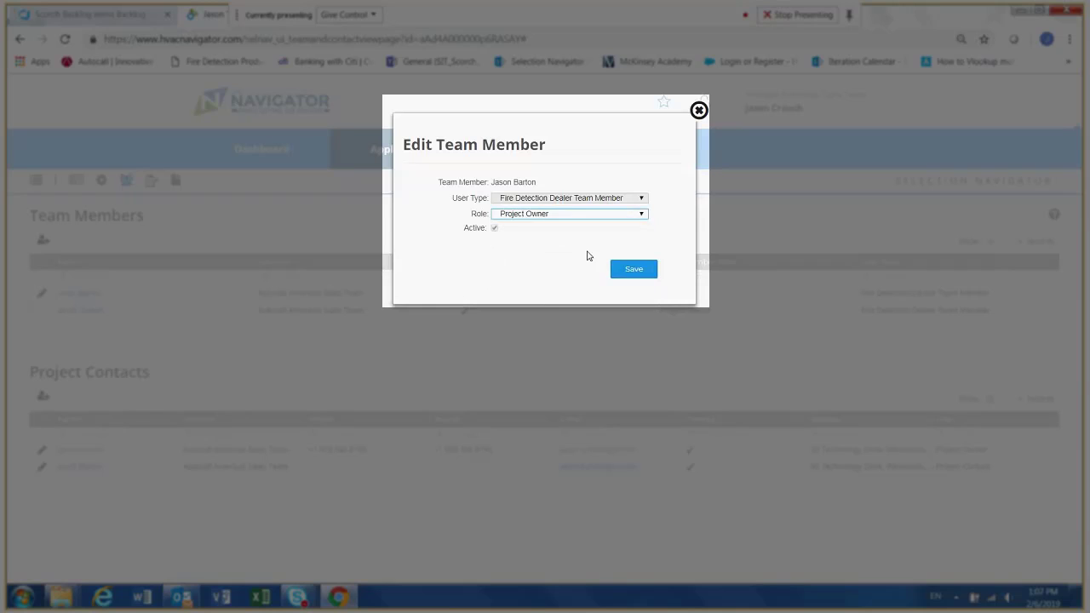
pyautogui.click(630, 270)
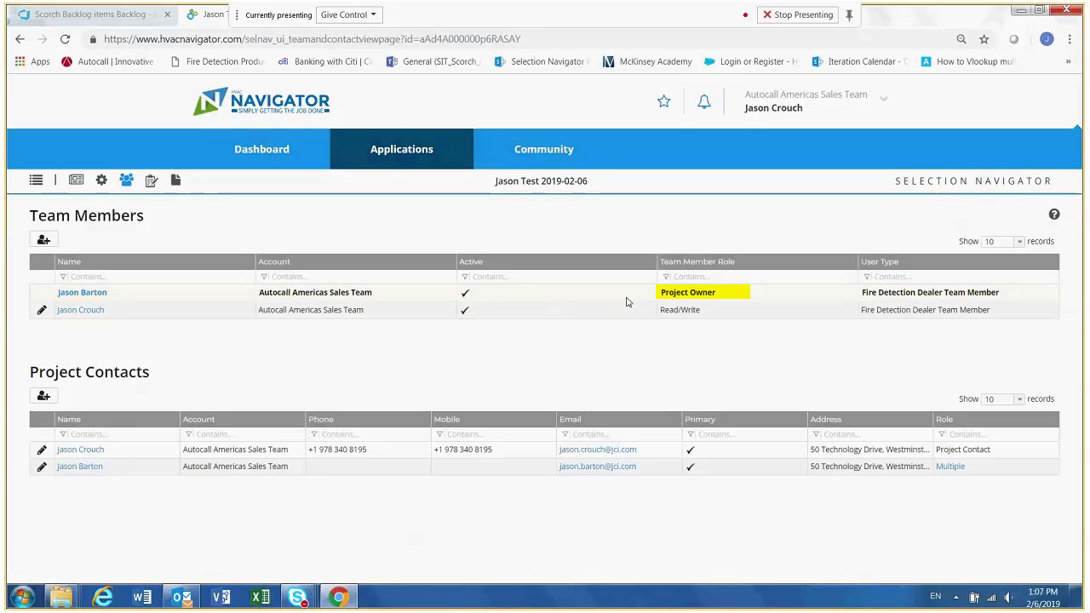
# - Set the original project creator's team role back to Project Owner and save it
pyautogui.click(42, 313)
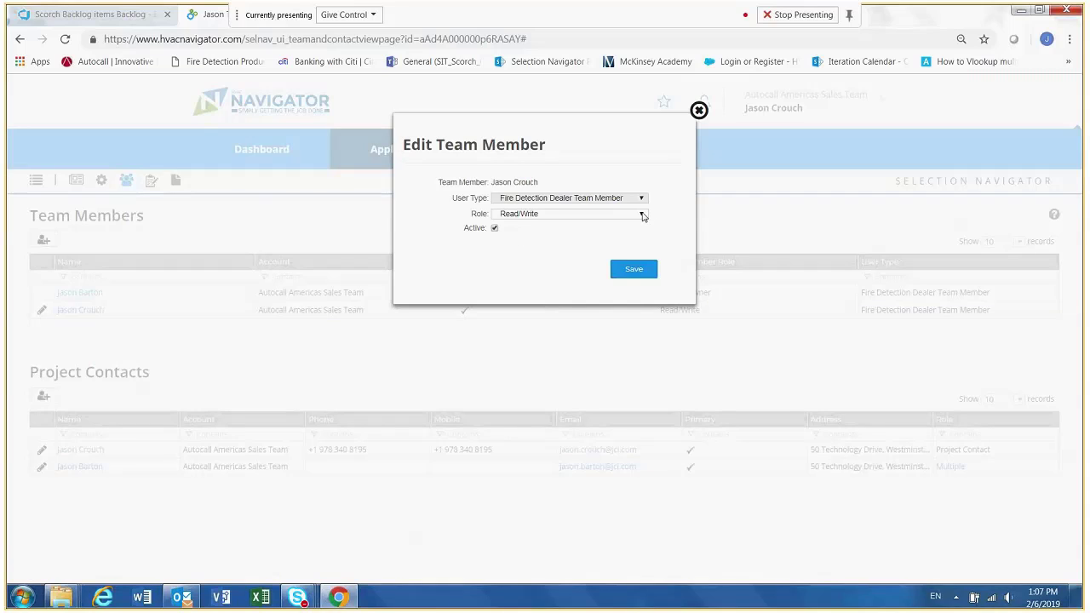
pyautogui.click(643, 216)
pyautogui.click(589, 229)
pyautogui.click(633, 270)
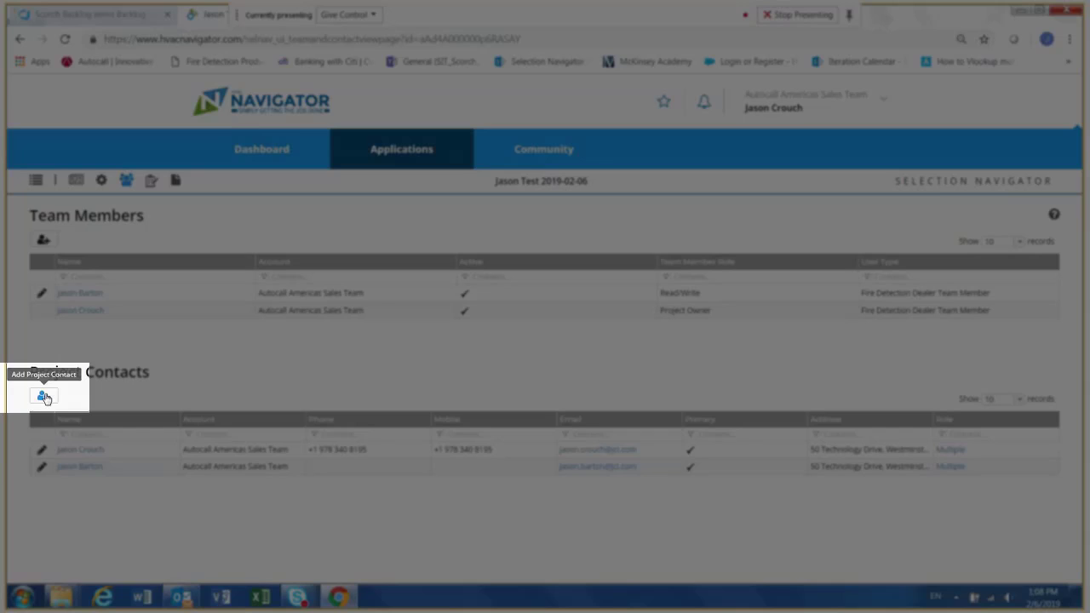
# - Start adding a project contact, filter the contact names for the ABC Contracting Company contracts manager, and continue with that contact selected
pyautogui.click(44, 397)
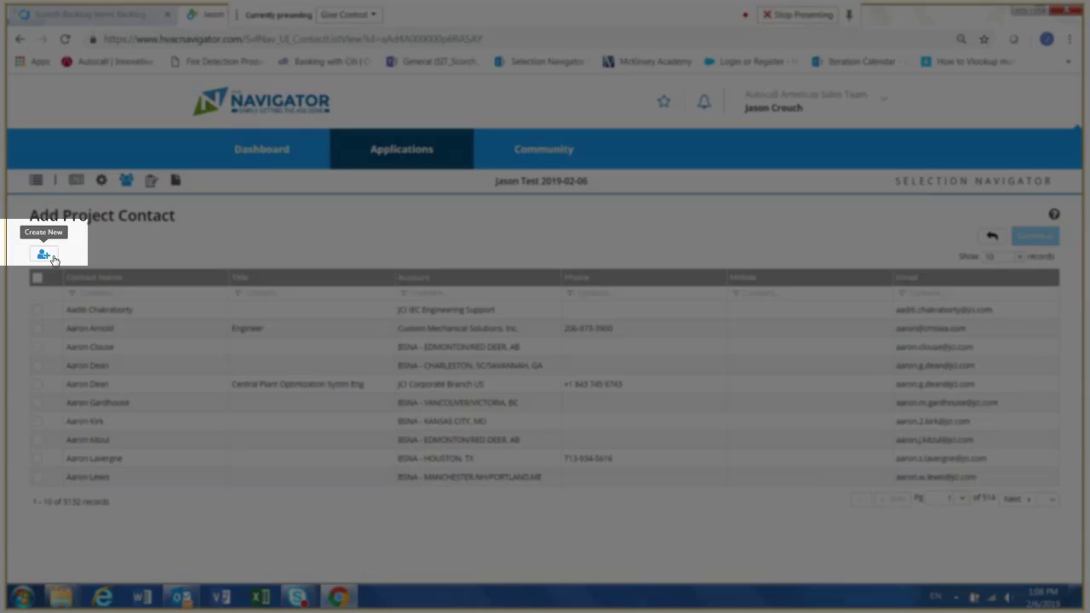
pyautogui.click(138, 252)
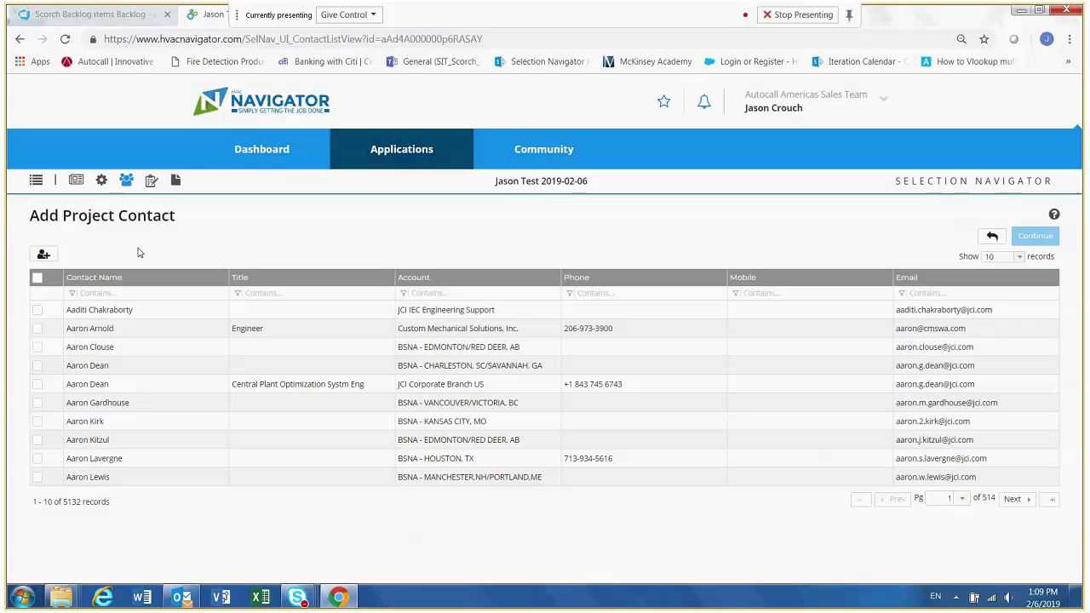
pyautogui.click(136, 293)
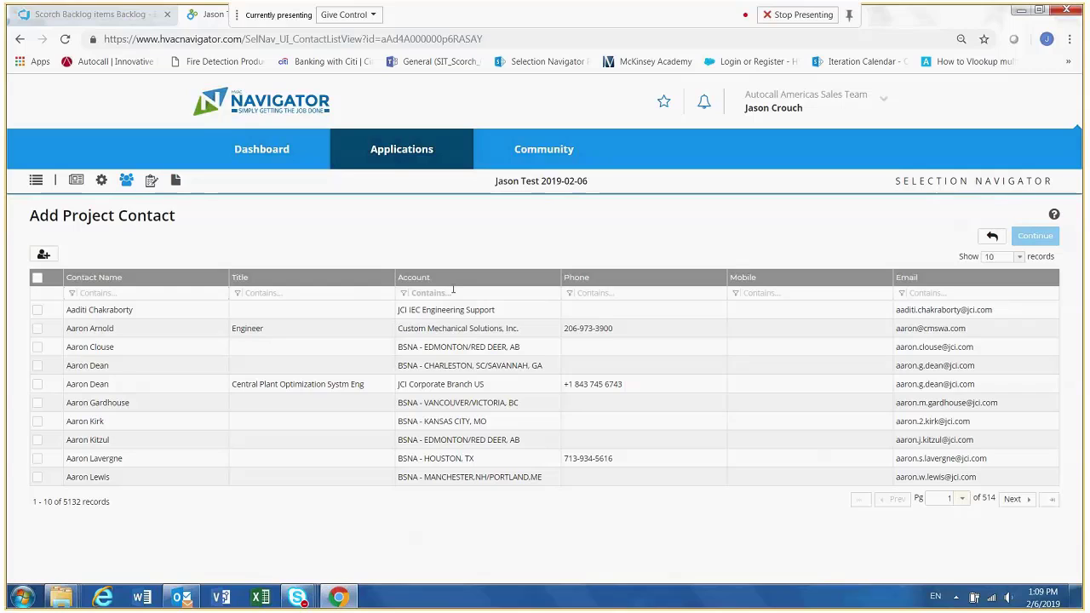
pyautogui.click(144, 292)
pyautogui.write('fred sp')
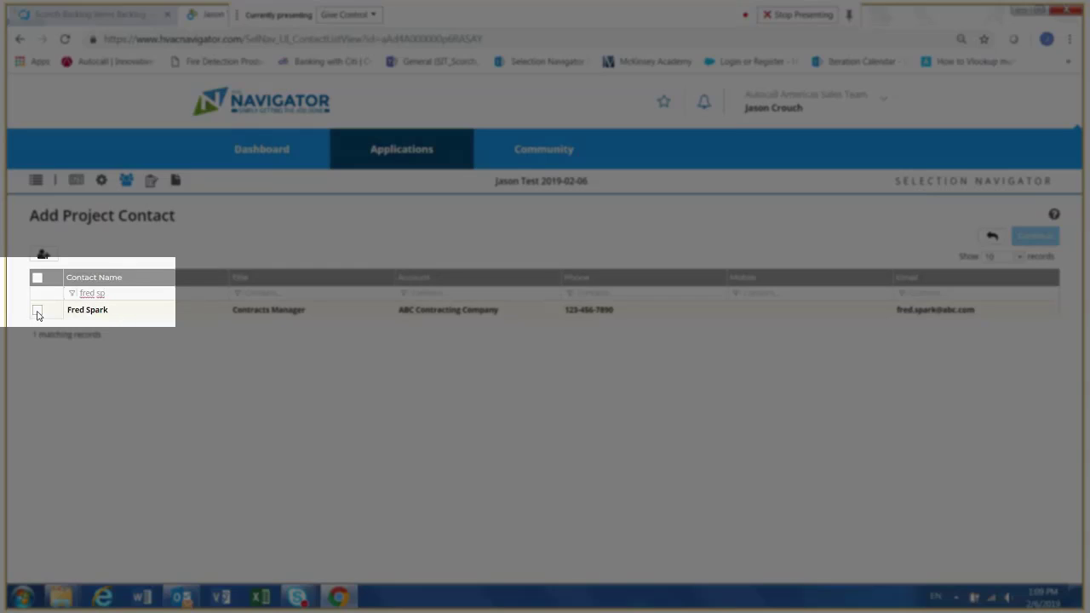
pyautogui.click(38, 313)
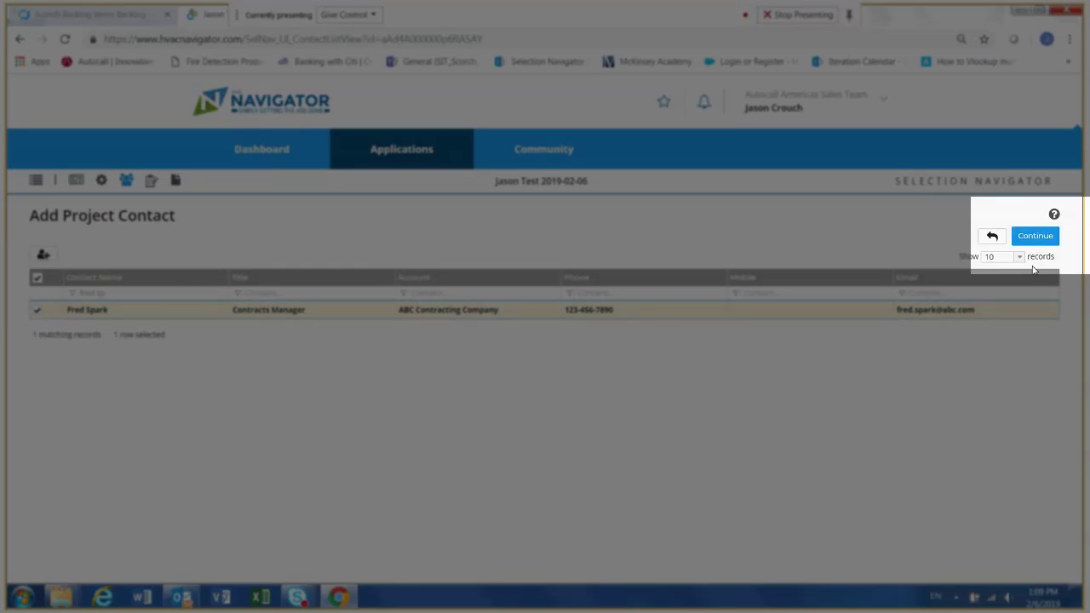
pyautogui.click(1035, 236)
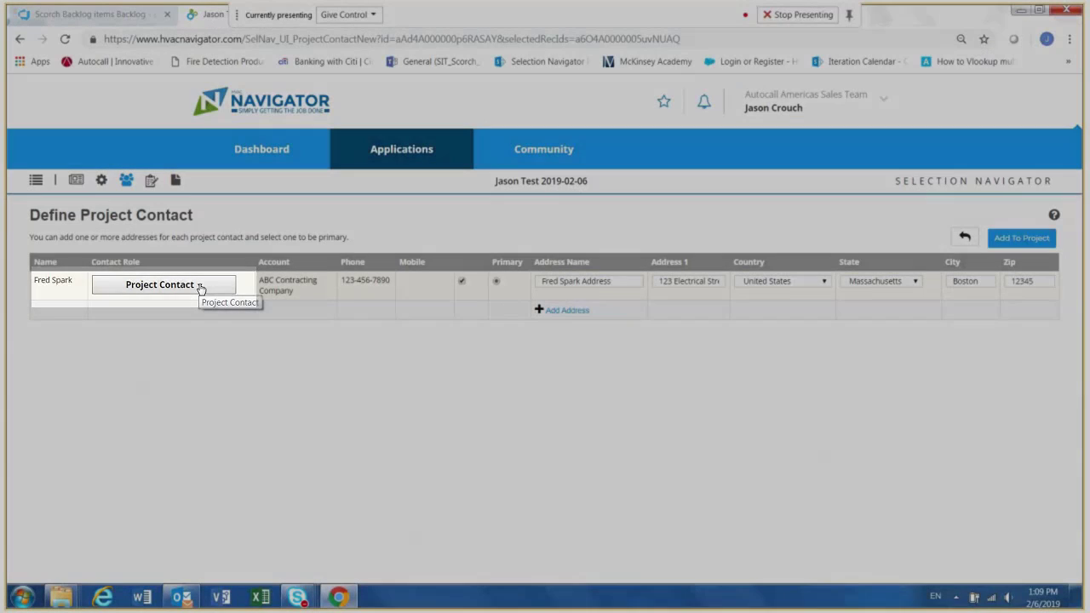
# - Replace the contact's Project Contact role with Customer and Order Ship To, and add the contact to the project
pyautogui.click(200, 286)
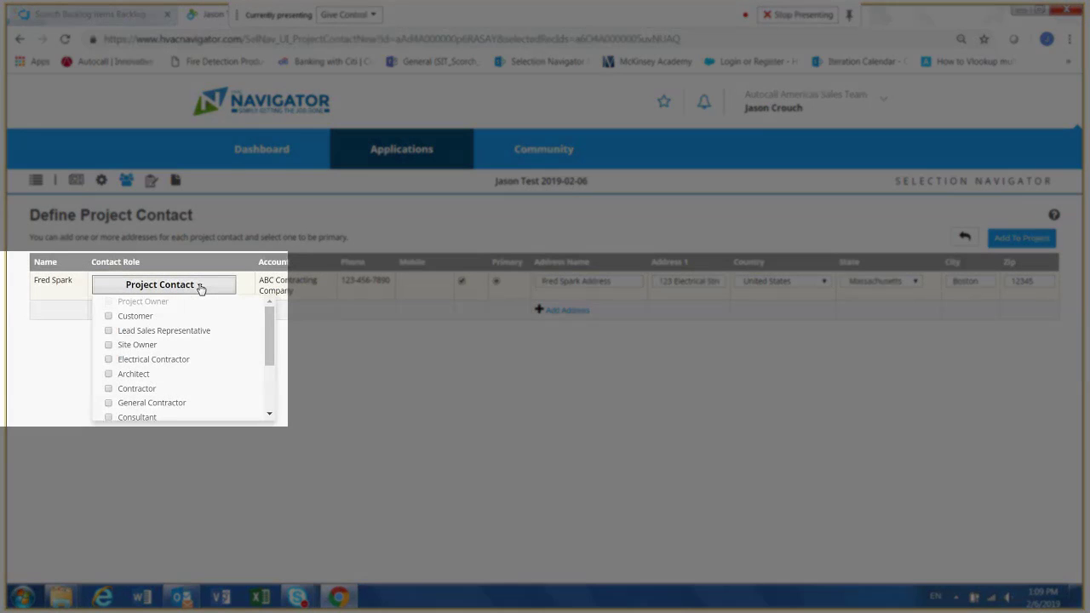
pyautogui.moveTo(268, 328); pyautogui.dragTo(273, 382)
pyautogui.click(109, 414)
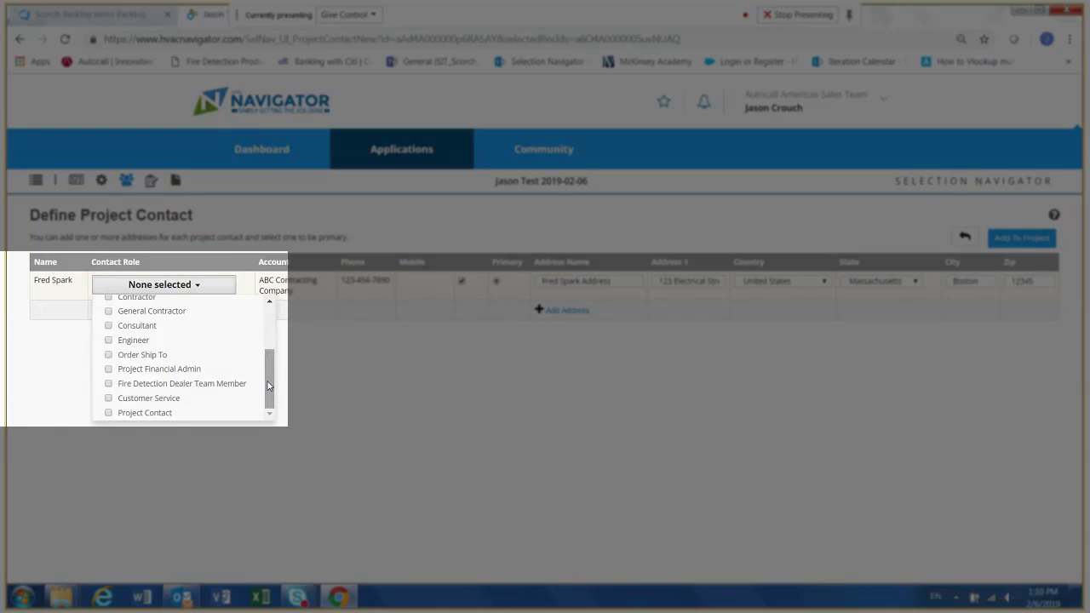
pyautogui.moveTo(269, 385); pyautogui.dragTo(267, 340)
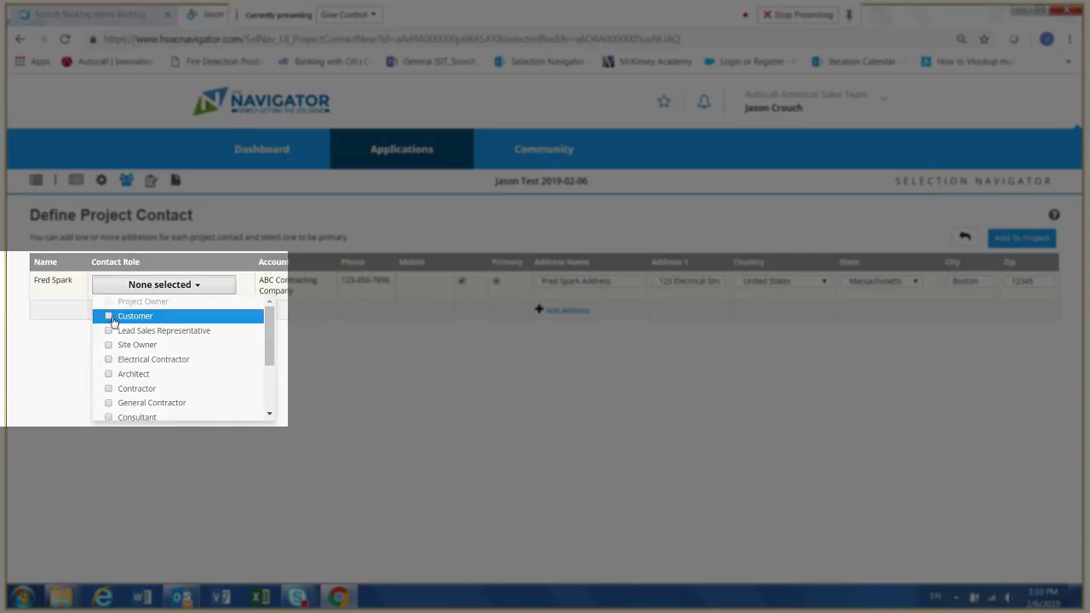
pyautogui.click(109, 317)
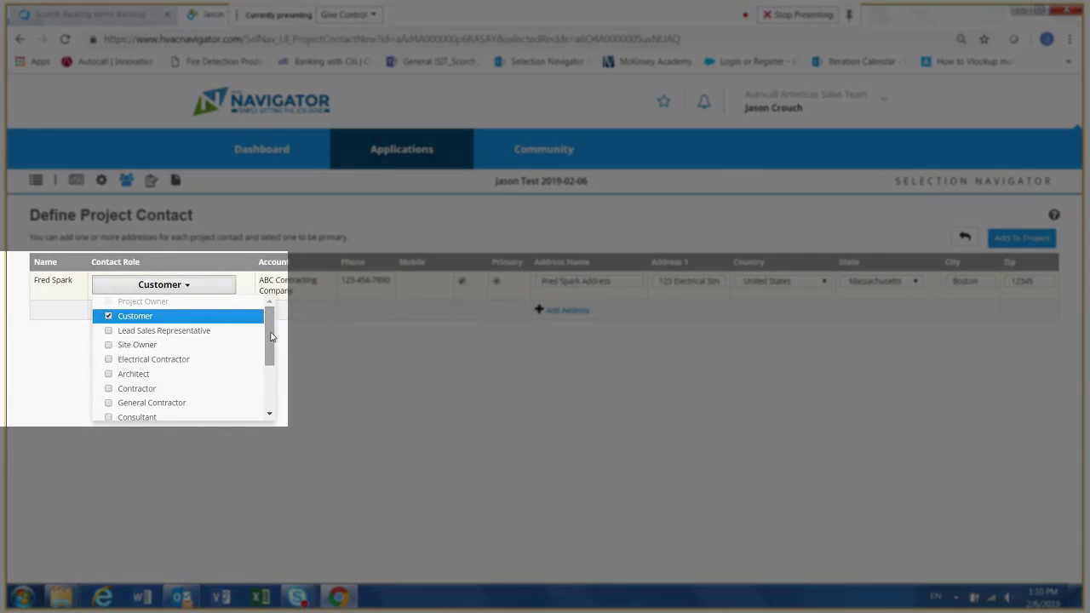
pyautogui.moveTo(271, 336); pyautogui.dragTo(265, 372)
pyautogui.click(128, 369)
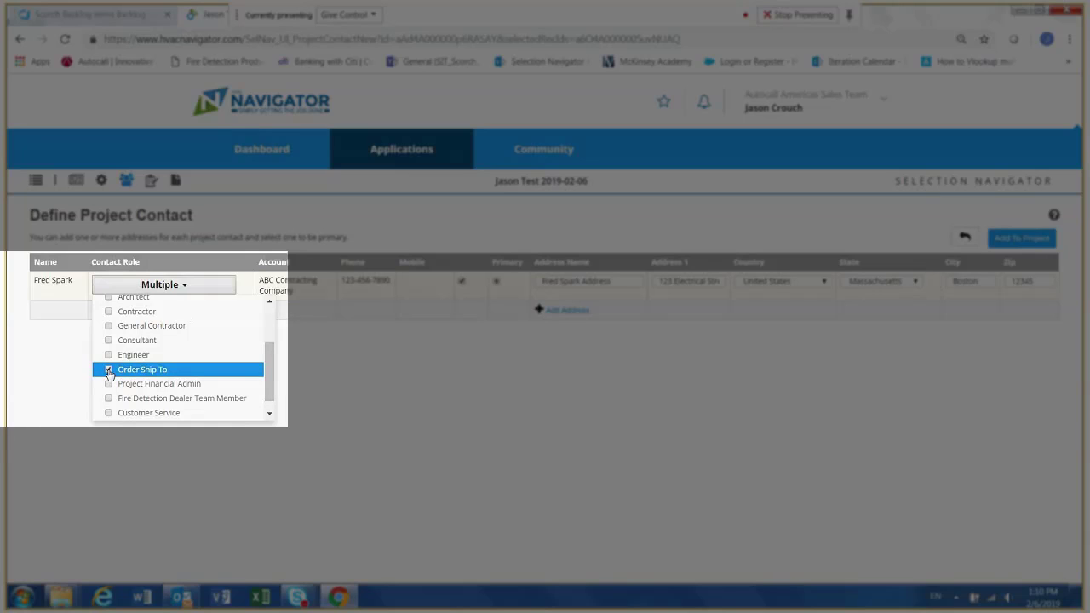
pyautogui.click(366, 356)
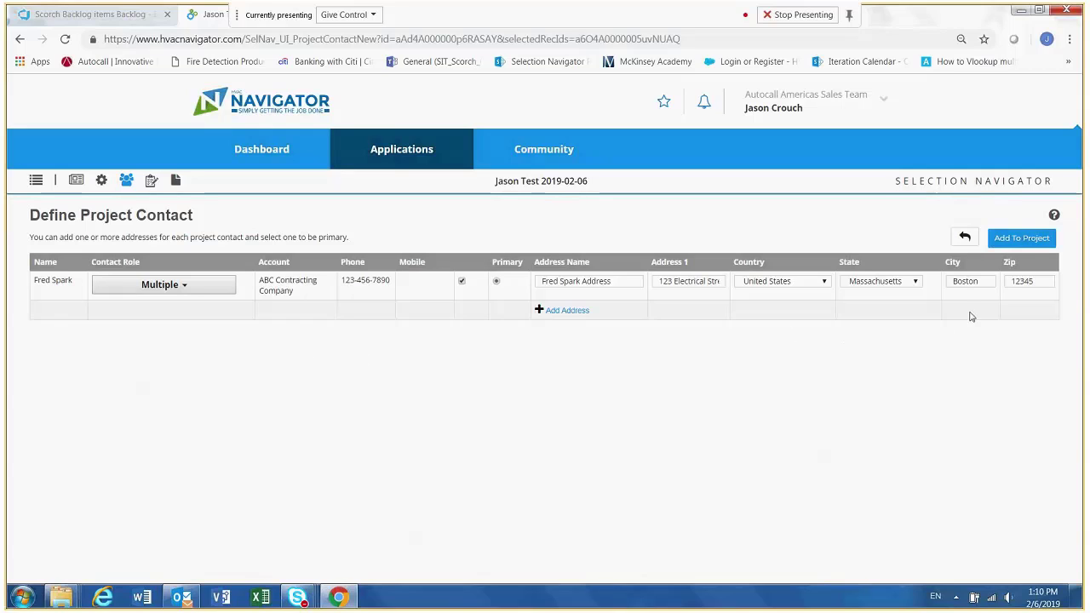
pyautogui.click(1030, 239)
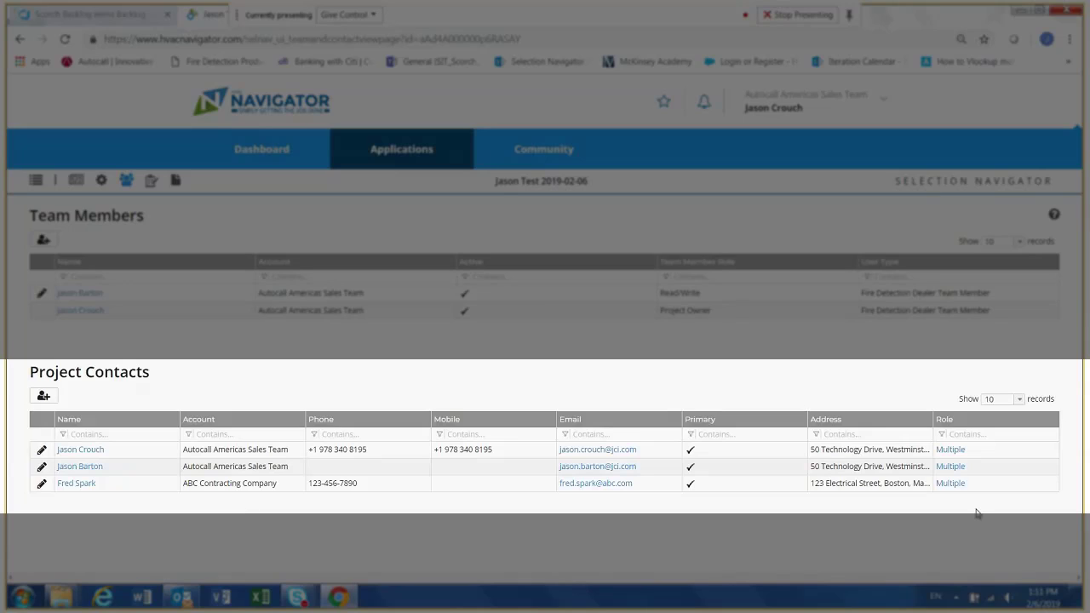
# - Open the project's Estimate Details and show its Products list
pyautogui.moveTo(958, 486)
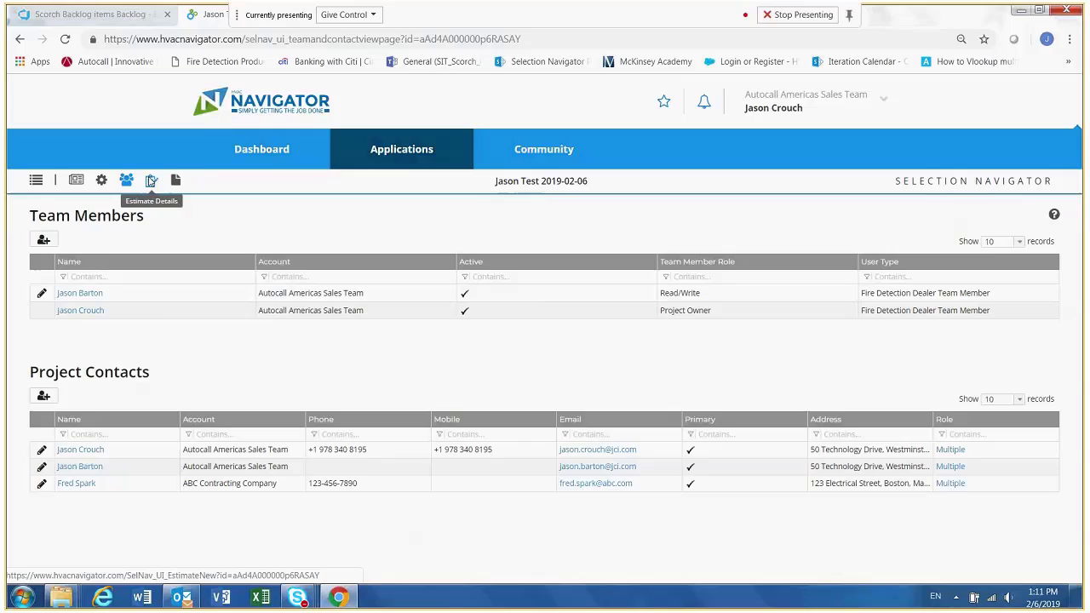
pyautogui.click(151, 180)
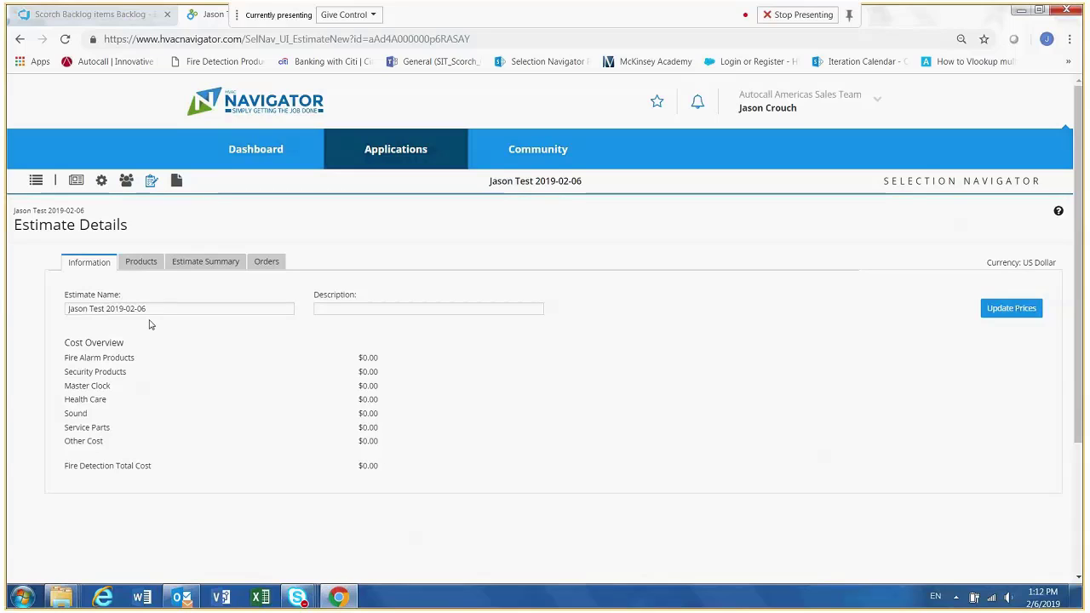
pyautogui.click(141, 262)
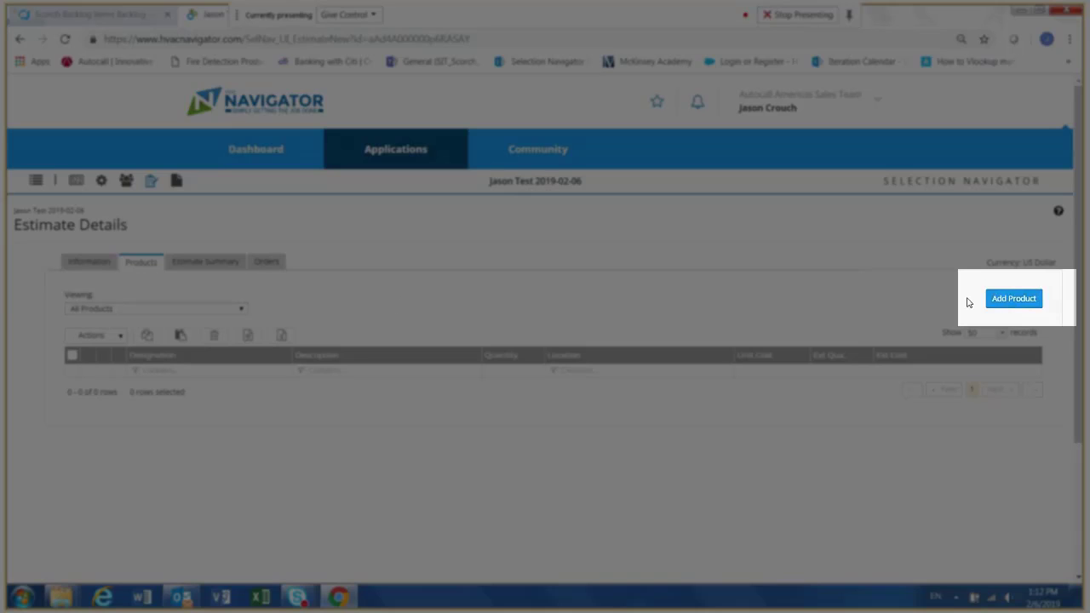
# - Start adding a Notification product from Fire Detection Products to the estimate and look over its candidates
pyautogui.click(1010, 303)
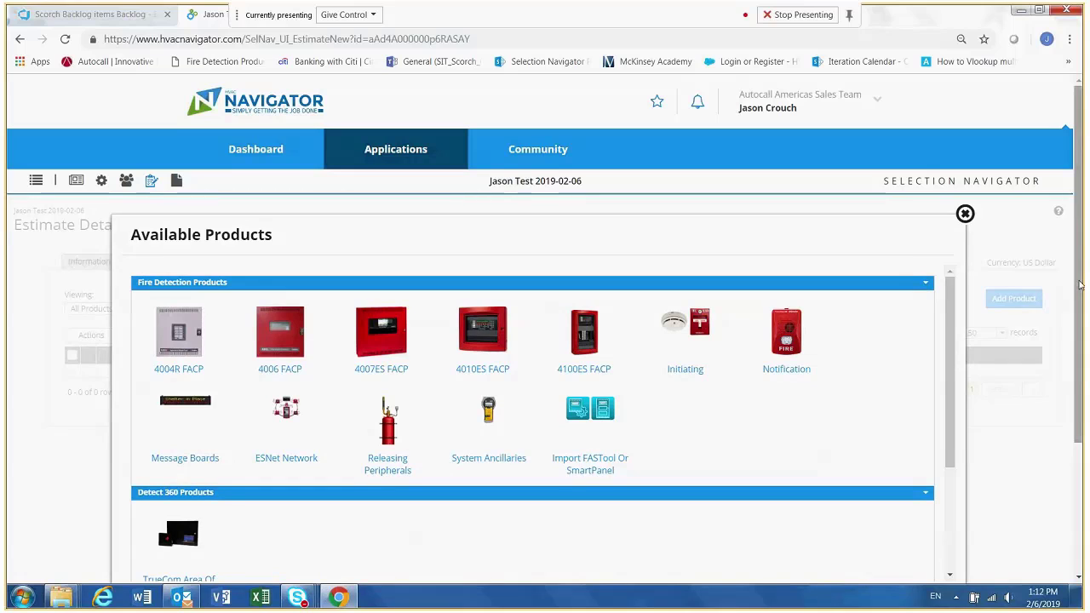
pyautogui.scroll(-1, 1079, 285)
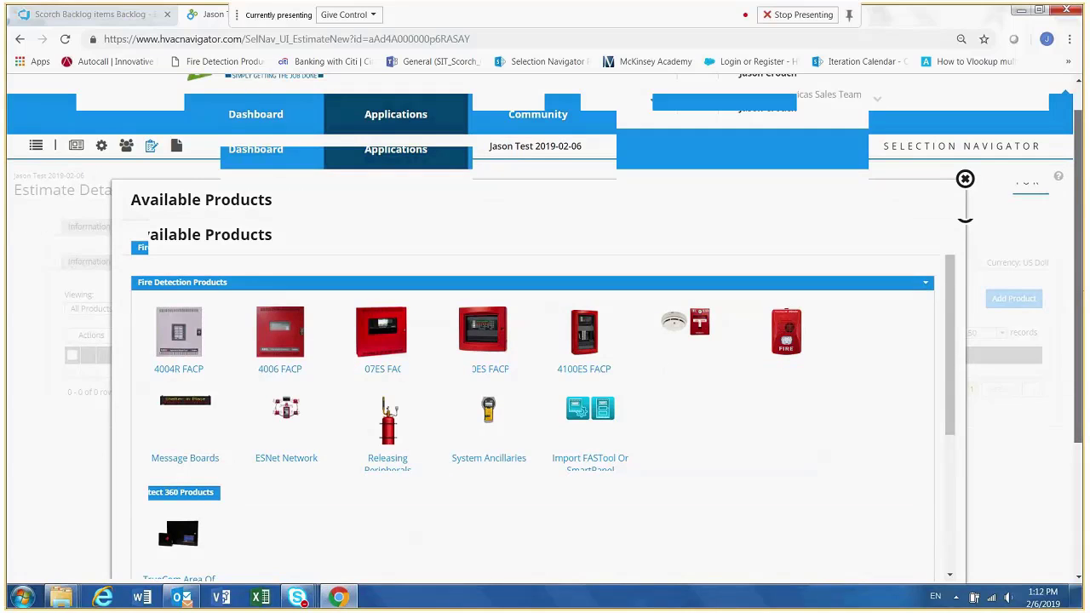
pyautogui.scroll(-2, 1079, 286)
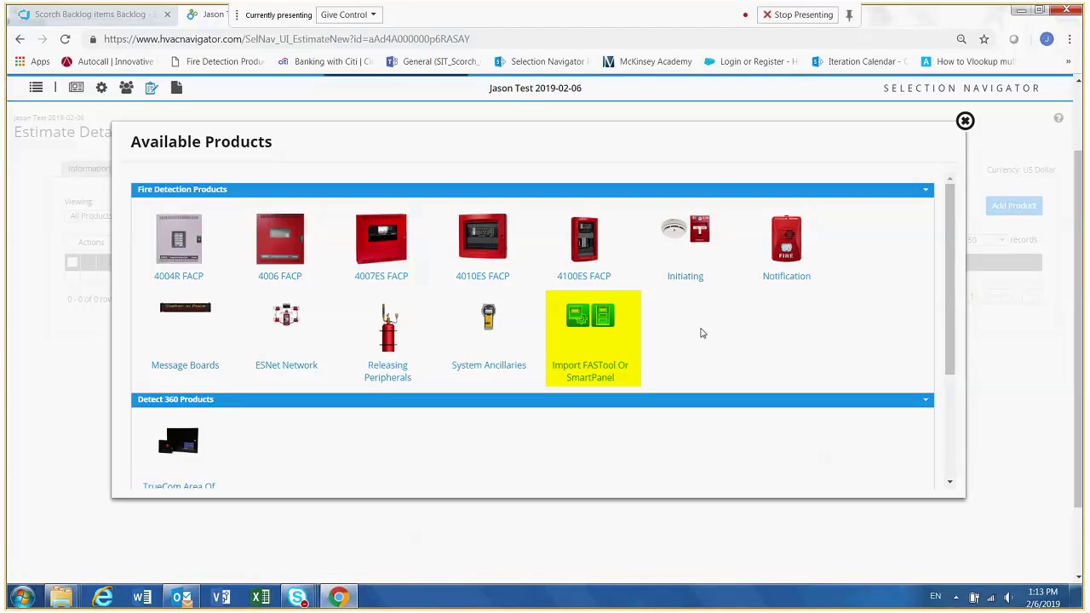
pyautogui.click(791, 281)
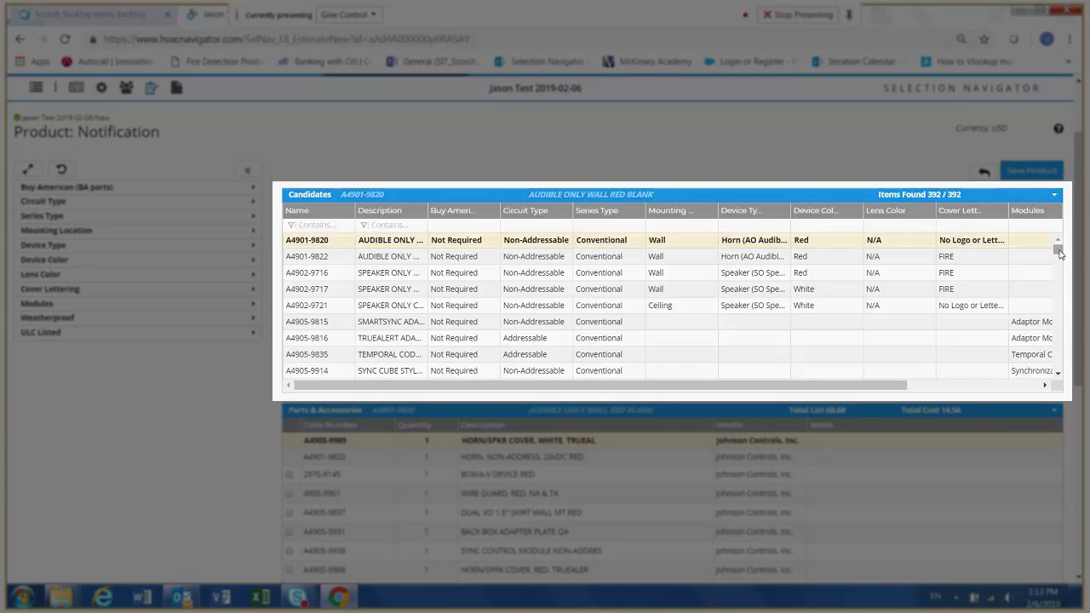
pyautogui.moveTo(1059, 252)
pyautogui.mouseDown()
pyautogui.moveTo(1063, 332)
pyautogui.moveTo(1058, 242)
pyautogui.mouseUp()
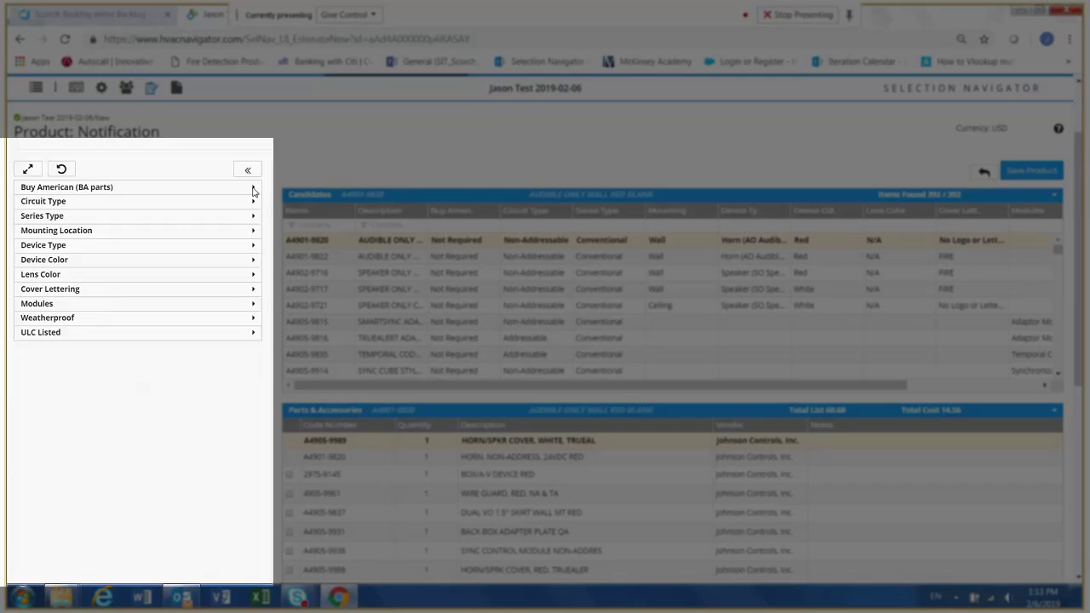
# - Filter the notification candidates to Buy American Not Required, Circuit Type Addressable and Series Type Xenon (49 Series)
pyautogui.click(253, 189)
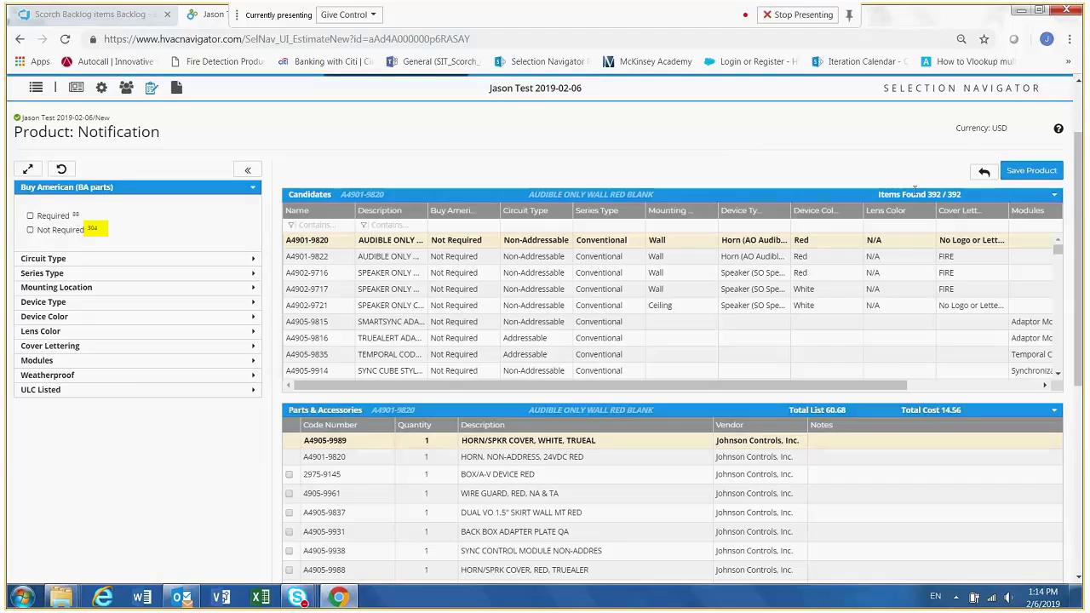
pyautogui.click(30, 231)
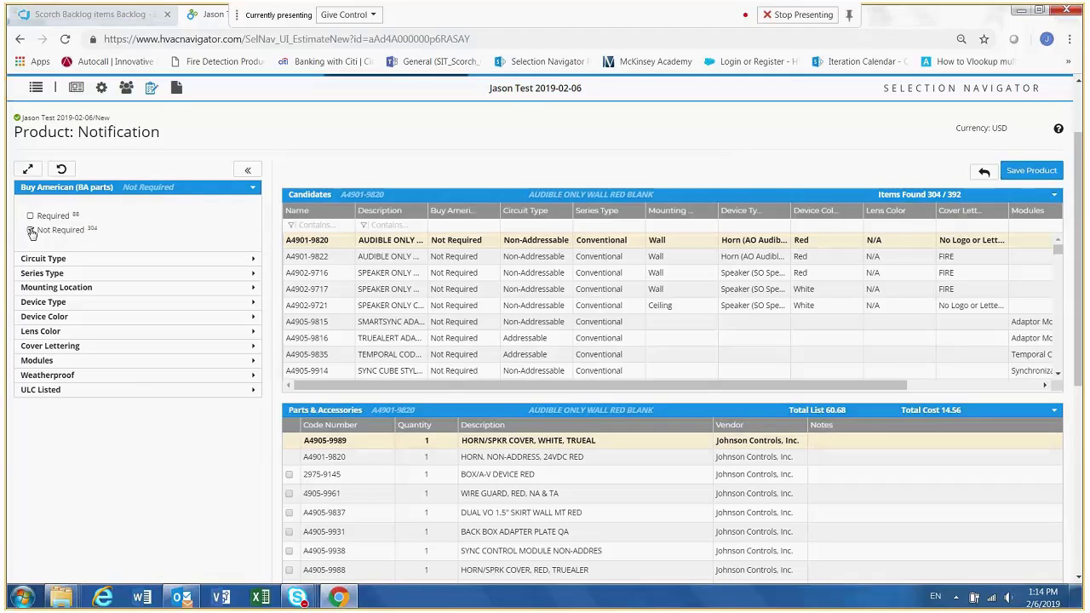
pyautogui.click(252, 186)
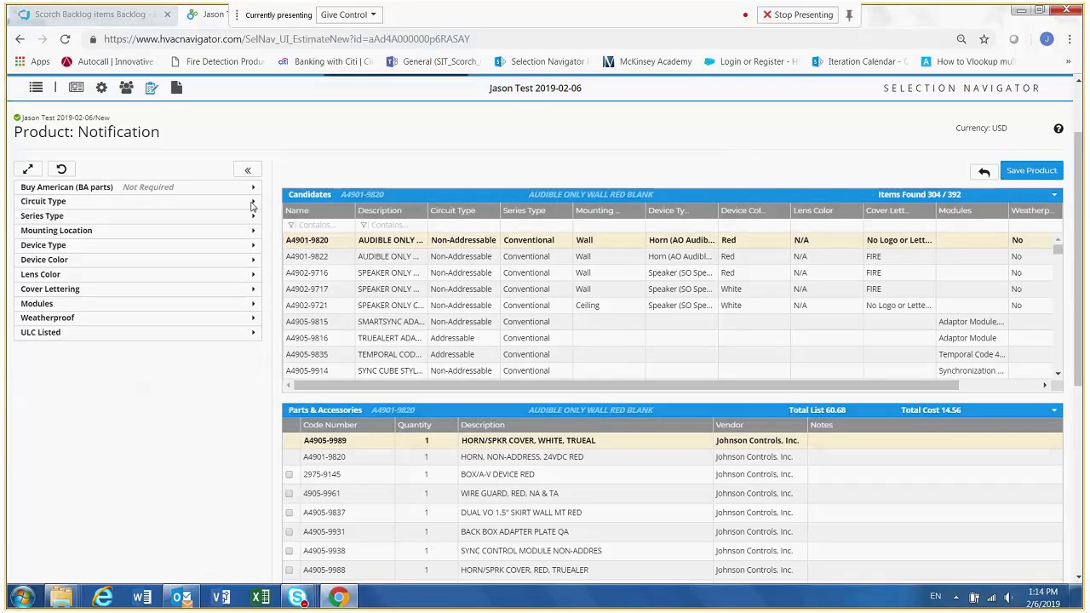
pyautogui.click(252, 203)
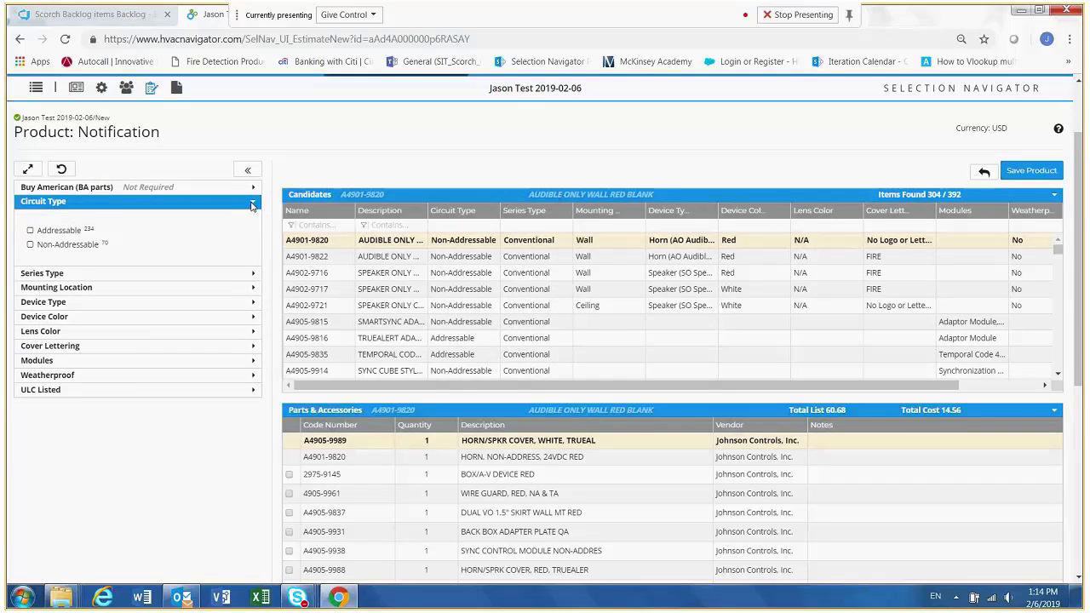
pyautogui.click(31, 231)
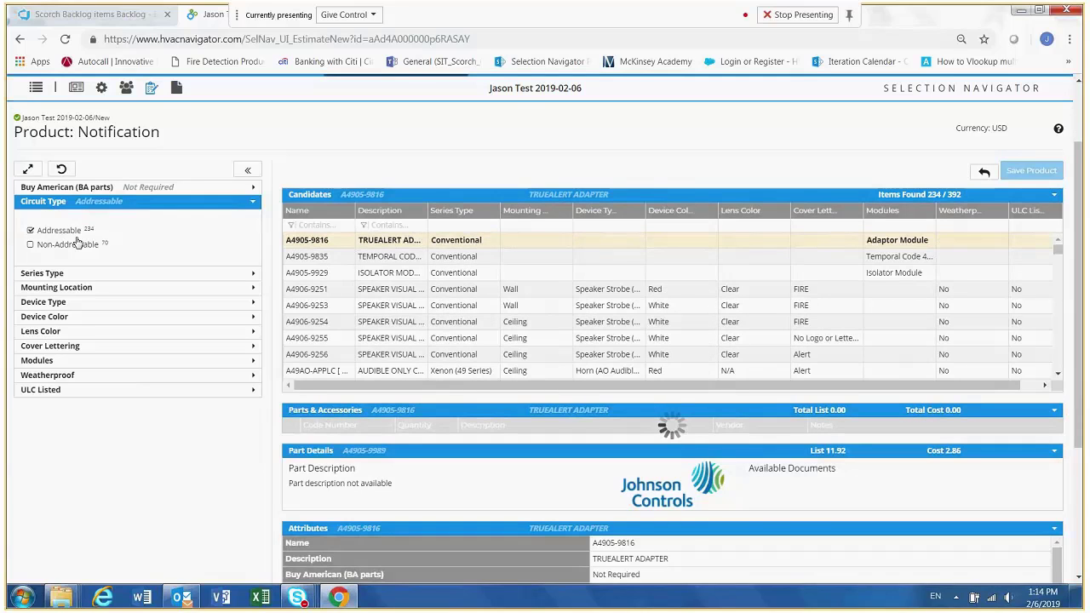
pyautogui.click(253, 204)
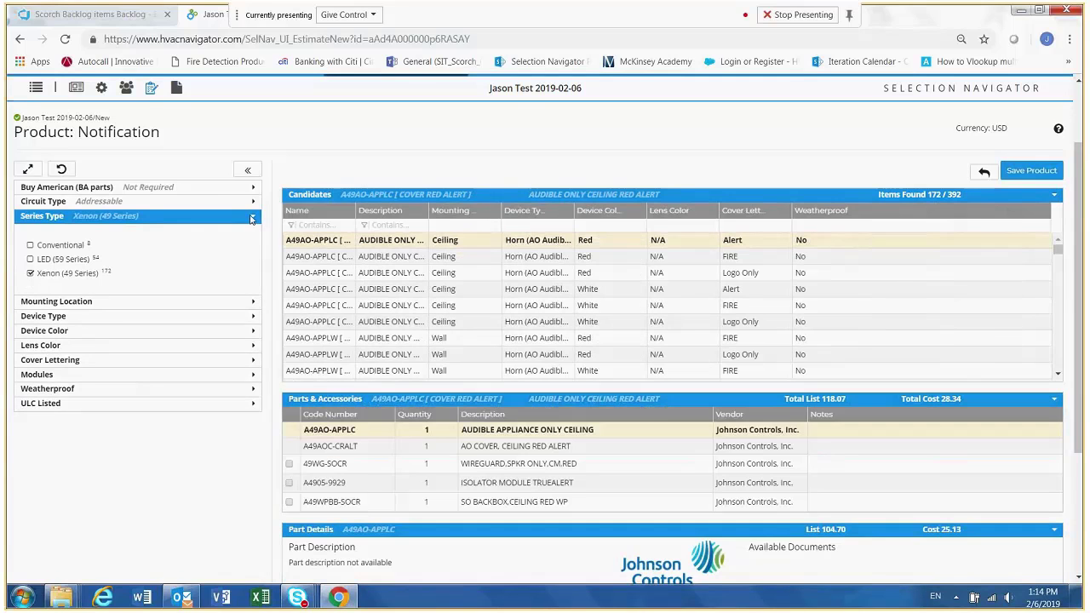
pyautogui.click(251, 219)
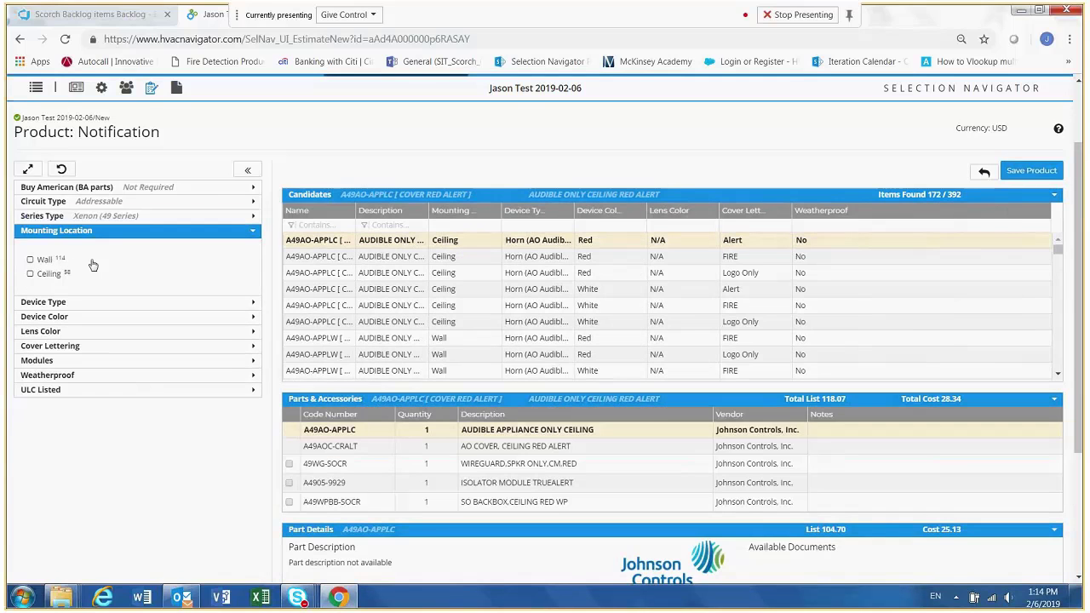
# - Narrow the notification candidates to Mounting Location Wall and Device Type Horn Strobe (AV Audible Visual)
pyautogui.click(30, 260)
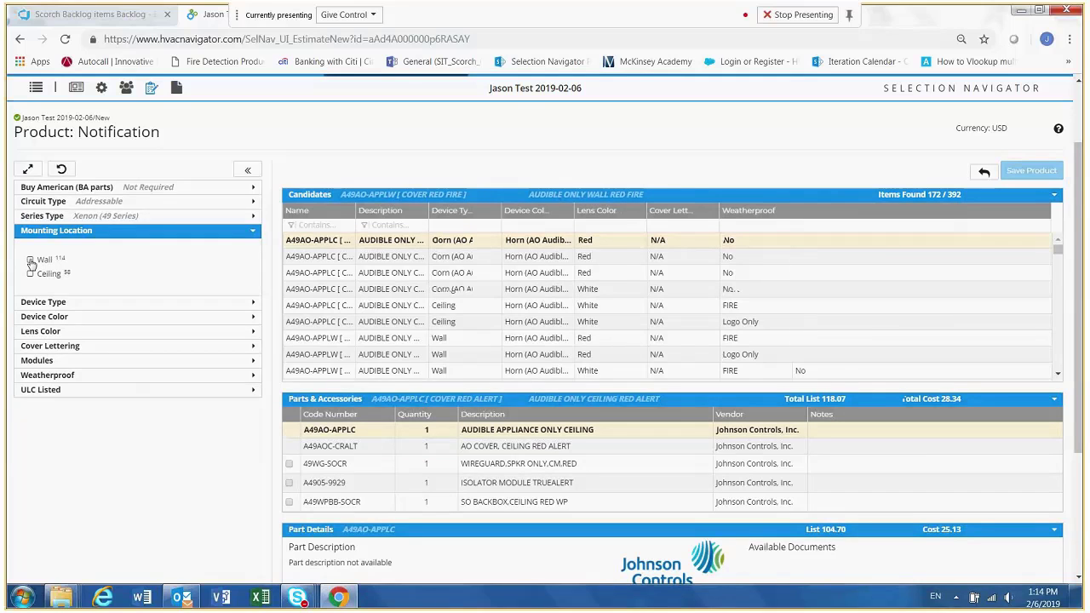
pyautogui.click(252, 233)
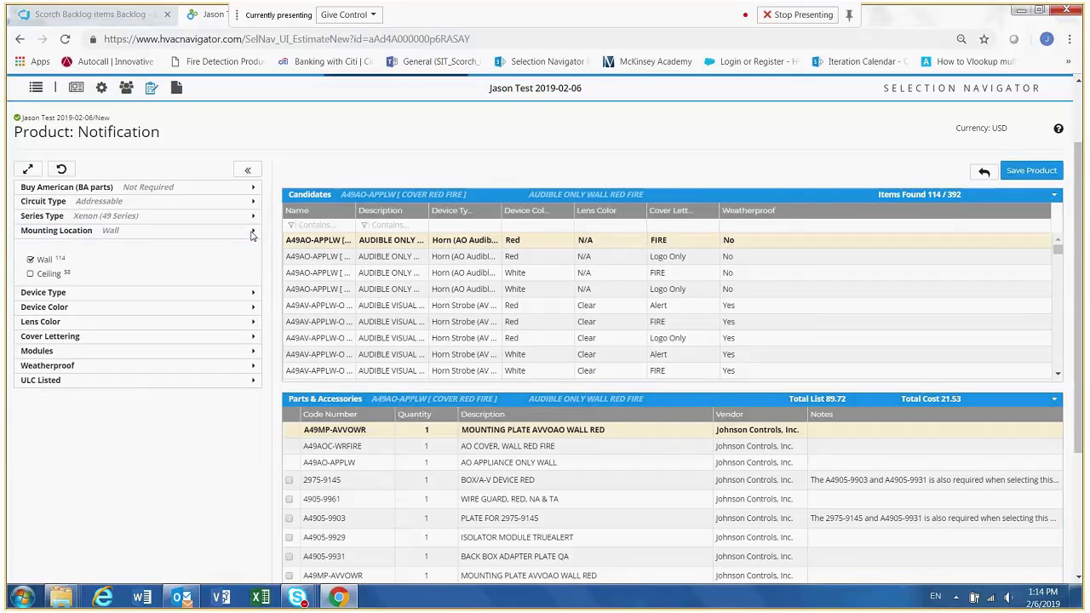
pyautogui.click(252, 247)
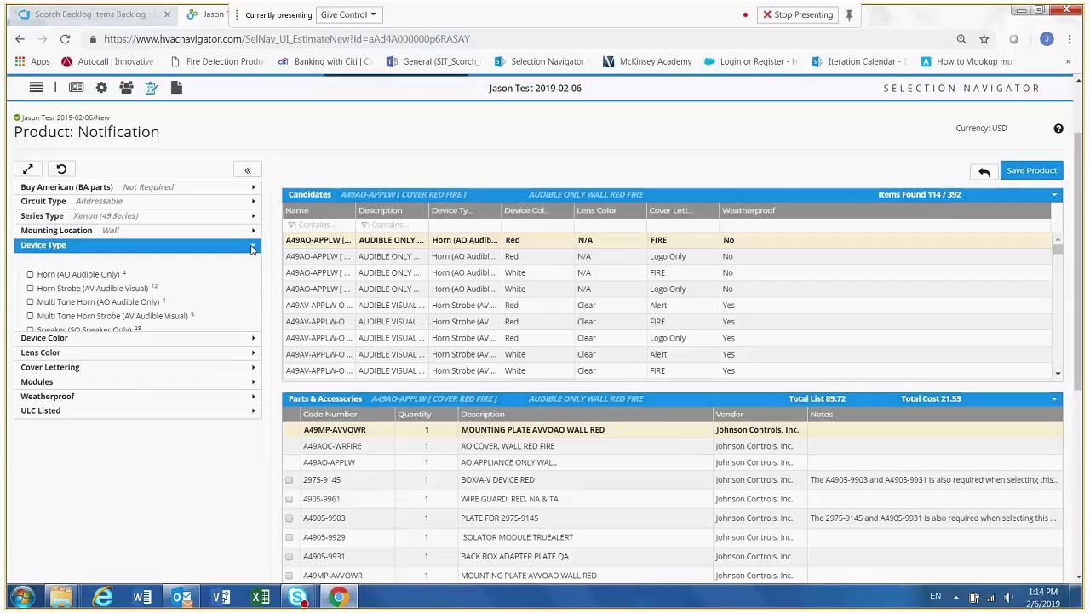
pyautogui.click(31, 290)
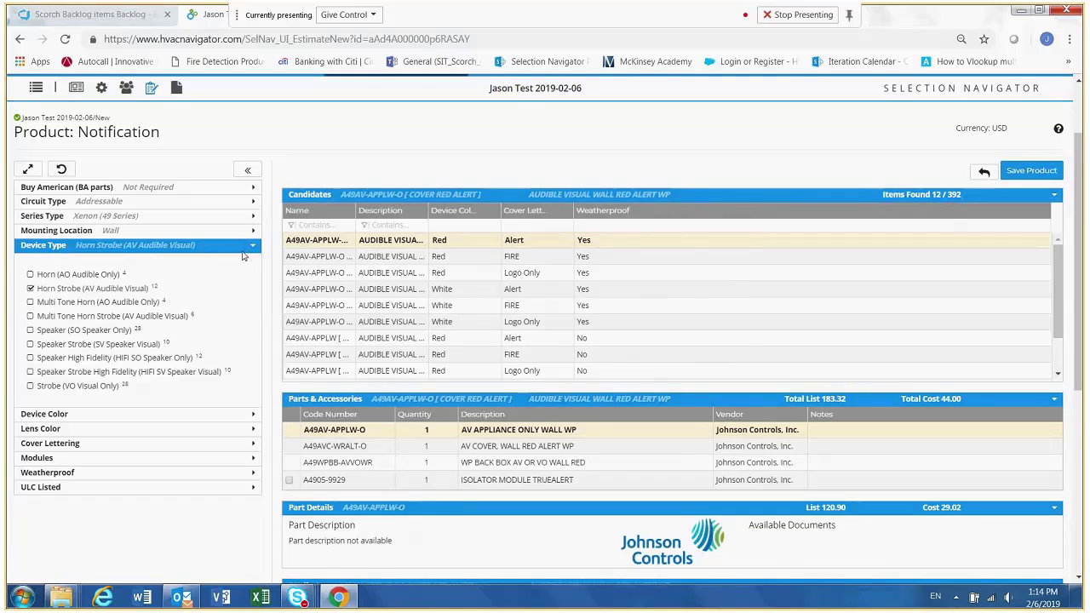
pyautogui.click(252, 246)
# - Limit the horn strobe candidates to Device Color Red and Cover Lettering FIRE
pyautogui.click(252, 262)
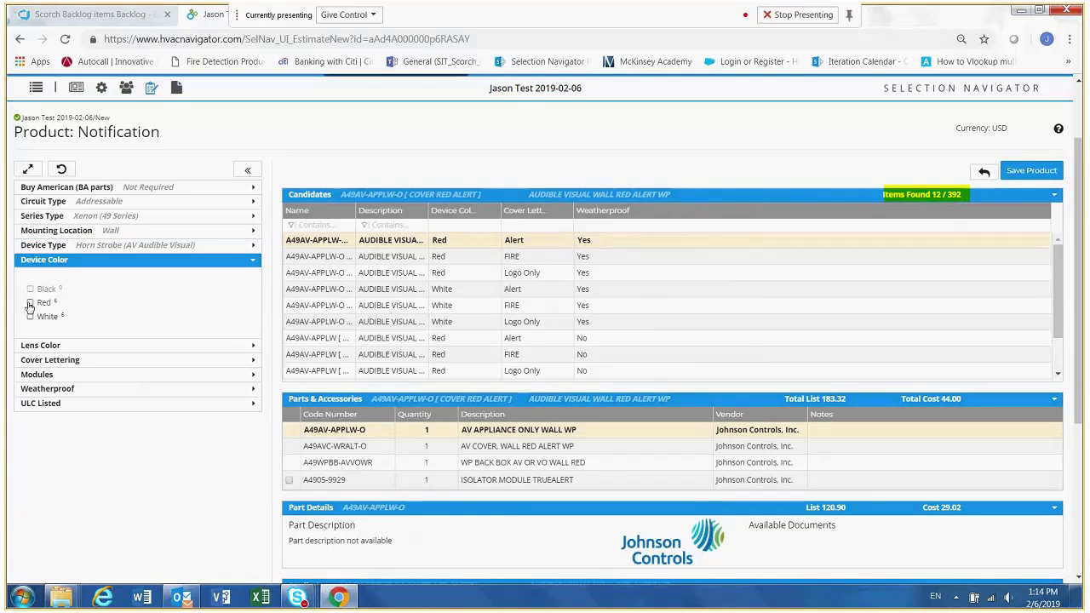
pyautogui.click(30, 303)
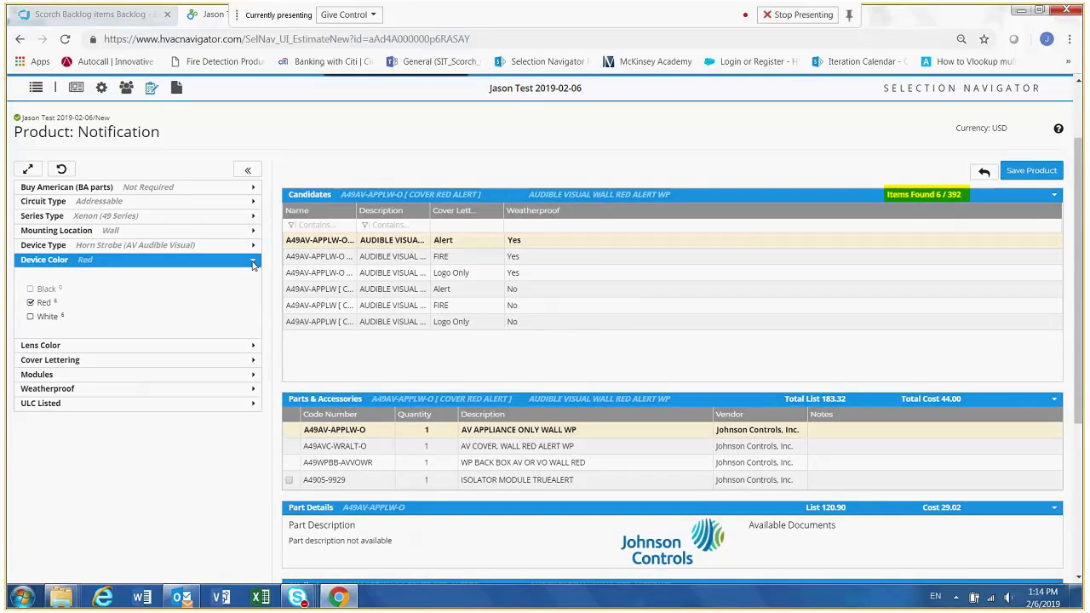
pyautogui.click(252, 262)
pyautogui.click(255, 291)
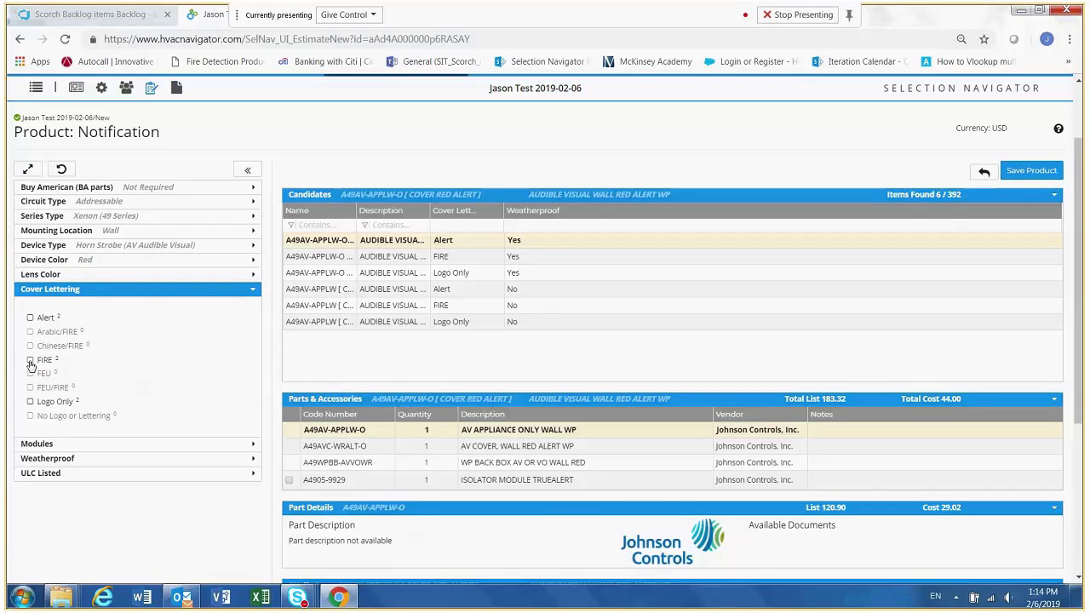
pyautogui.click(30, 360)
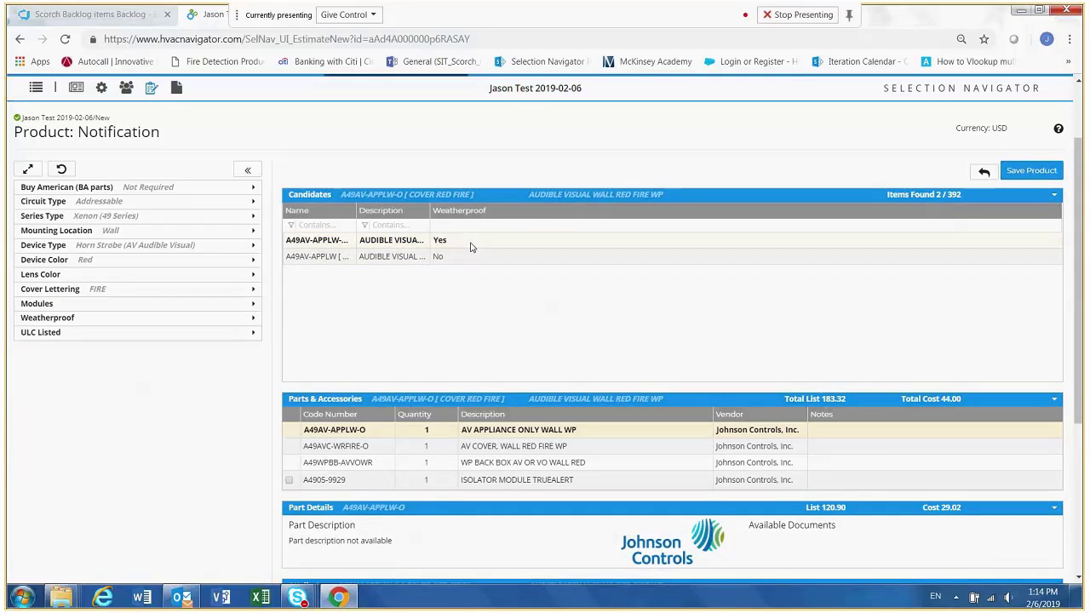
# - Set the Weatherproof filter to No and save the red wall horn strobe as a product in the estimate
pyautogui.click(252, 318)
pyautogui.click(31, 348)
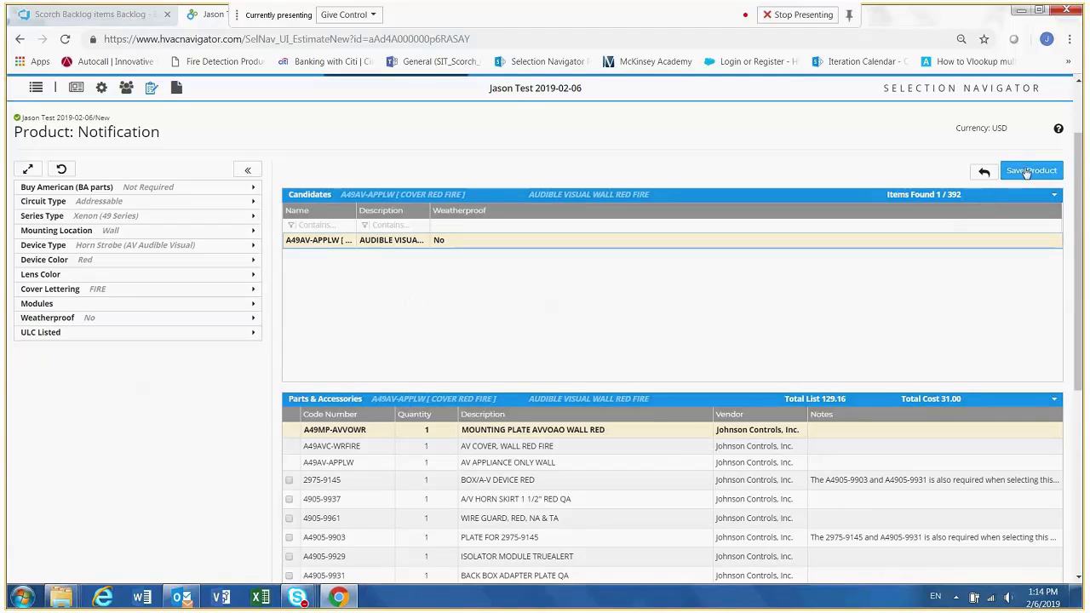
pyautogui.click(1026, 172)
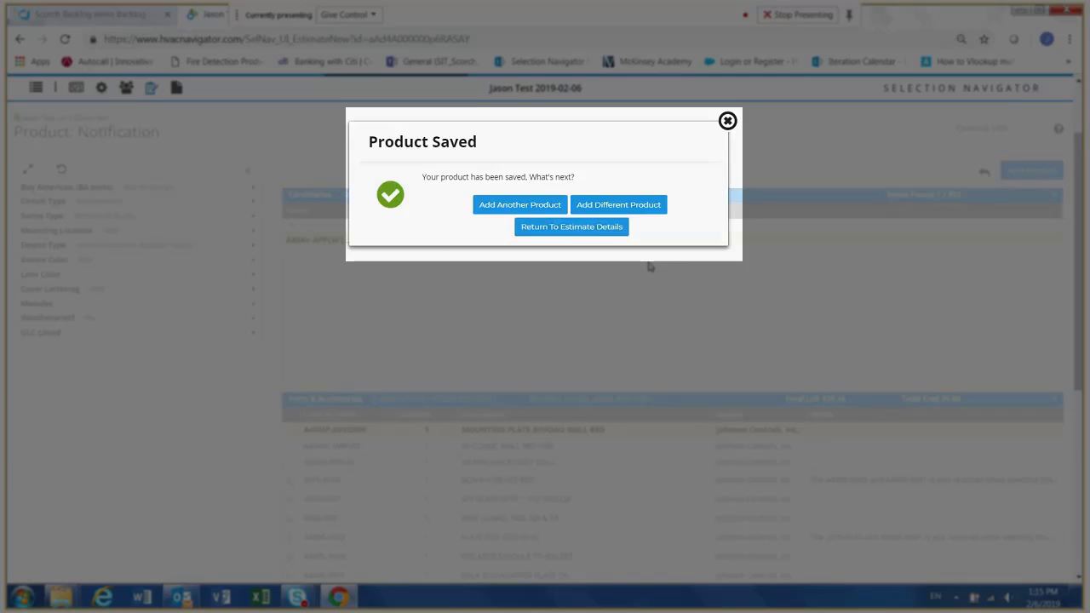
# - Start adding a different product of type Initiating and filter its candidates to Addressable and Smoke Detector
pyautogui.click(646, 206)
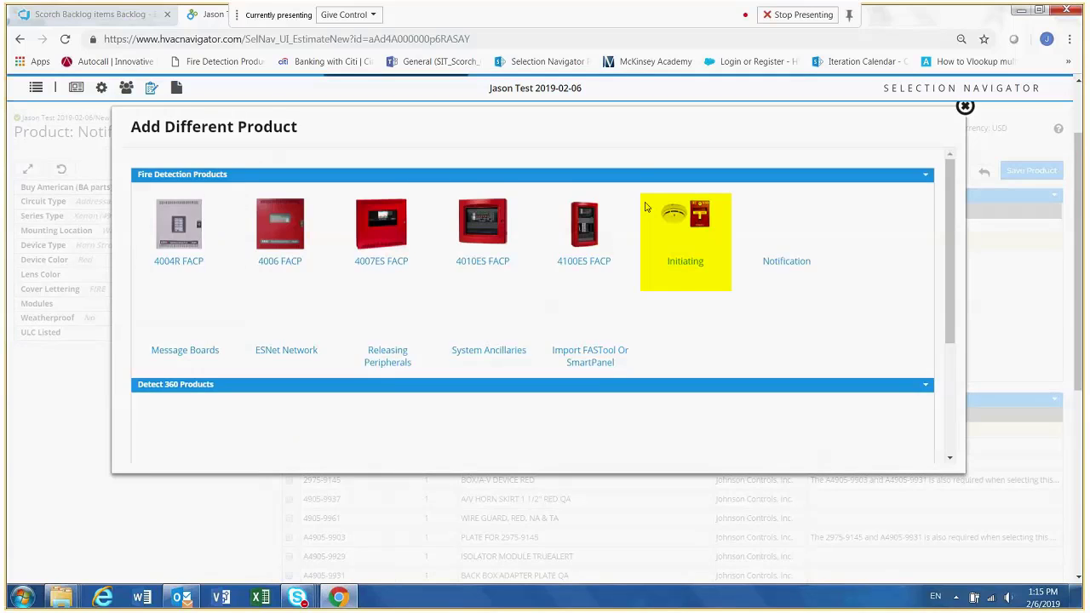
pyautogui.click(690, 279)
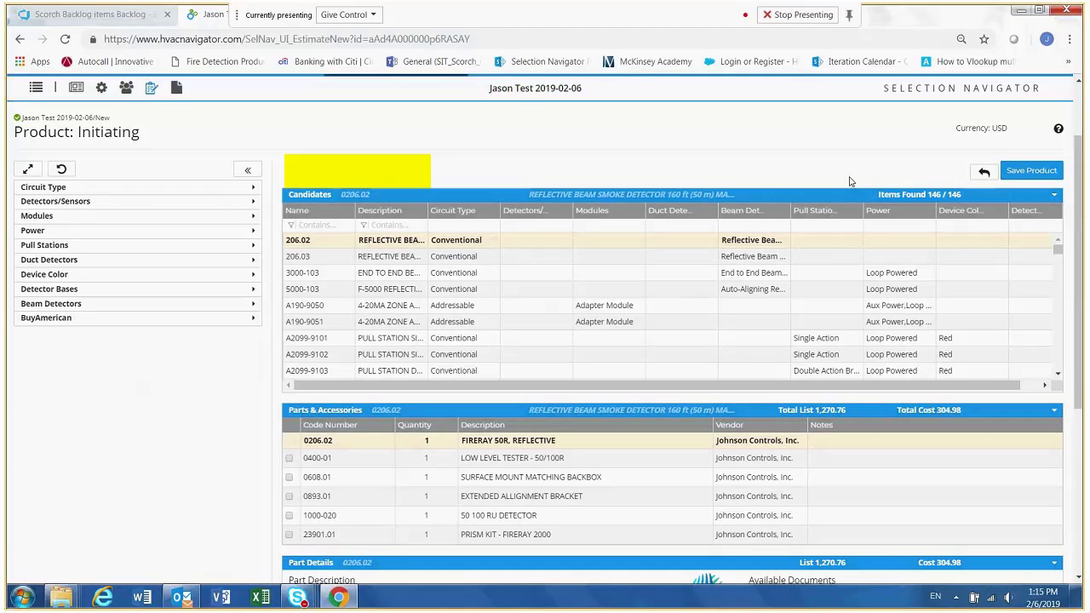
pyautogui.click(254, 187)
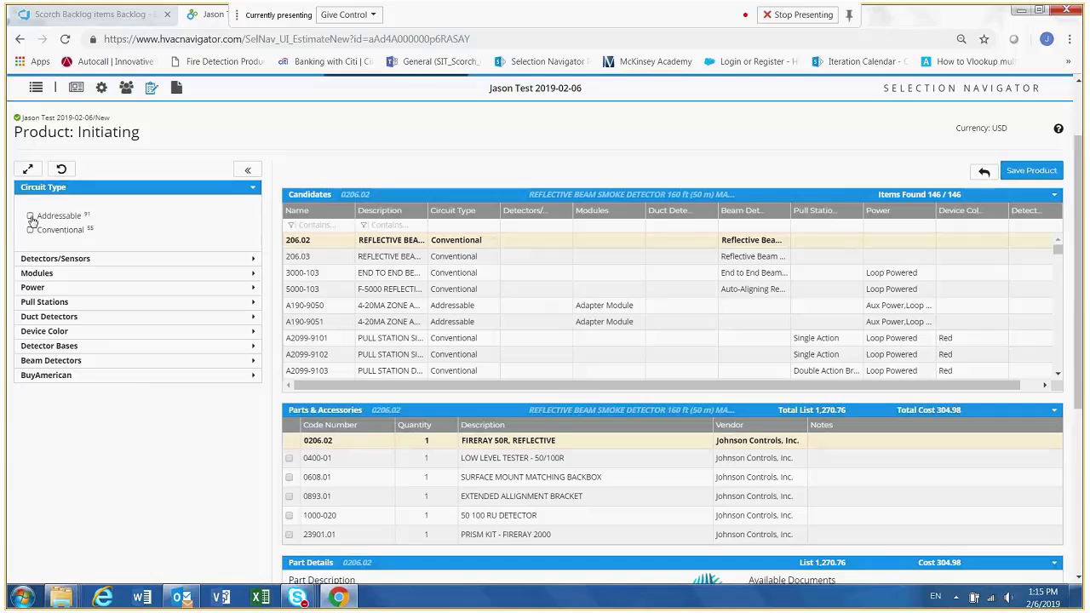
pyautogui.click(31, 217)
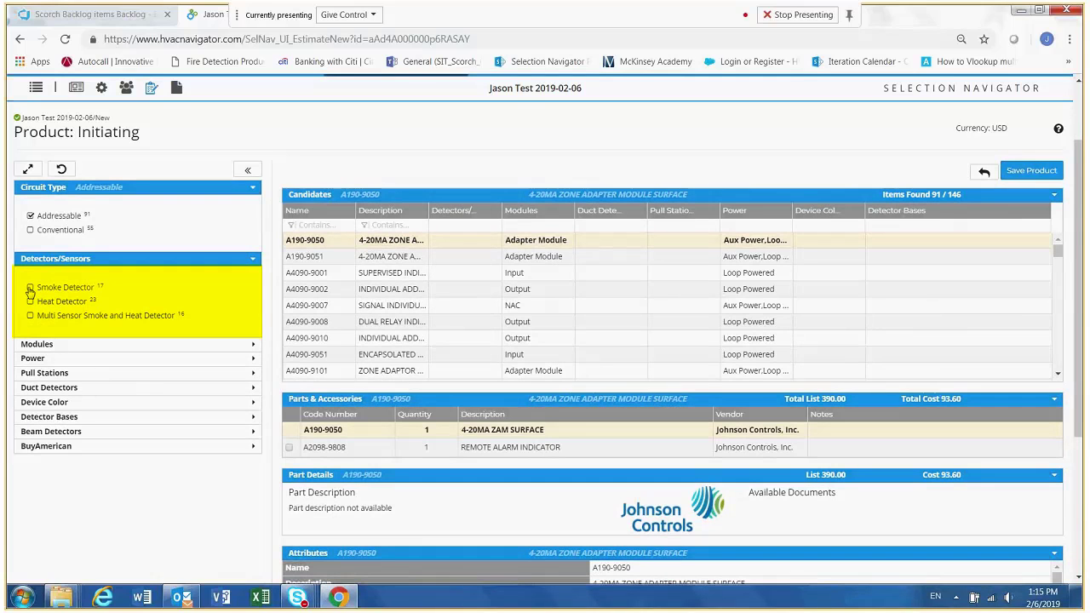
pyautogui.click(30, 288)
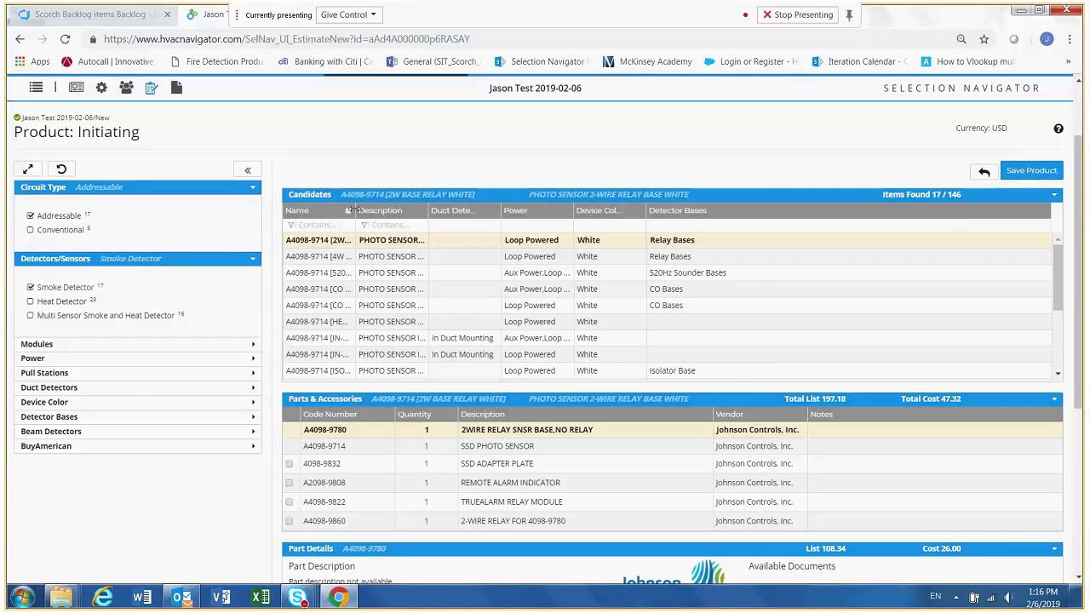
# - Widen the candidates' Name column and limit the smoke detectors' Detector Bases to Standard Base
pyautogui.moveTo(354, 210); pyautogui.dragTo(515, 210)
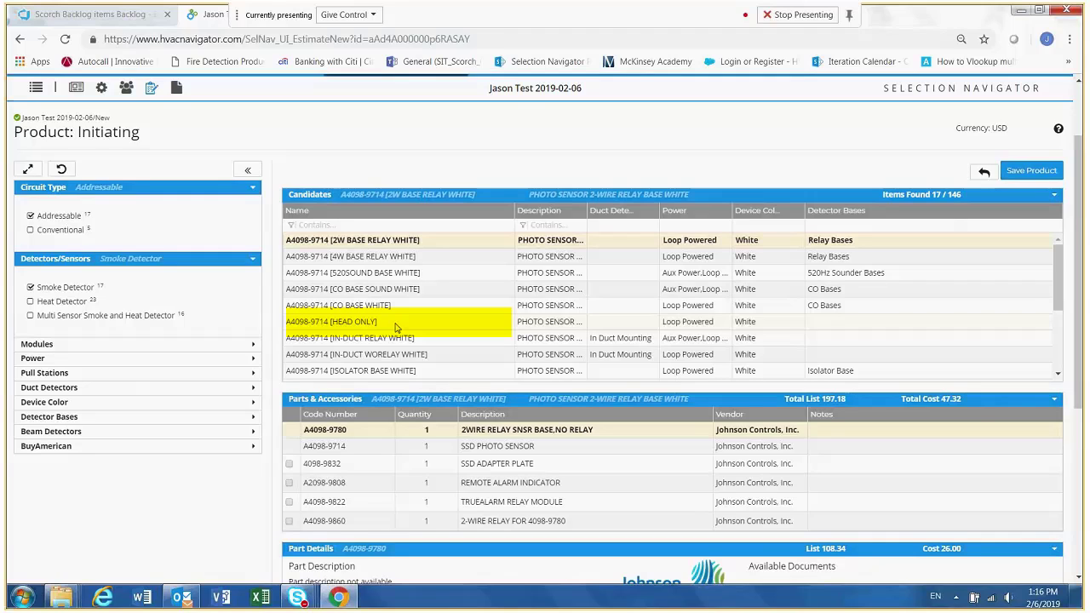
pyautogui.click(254, 418)
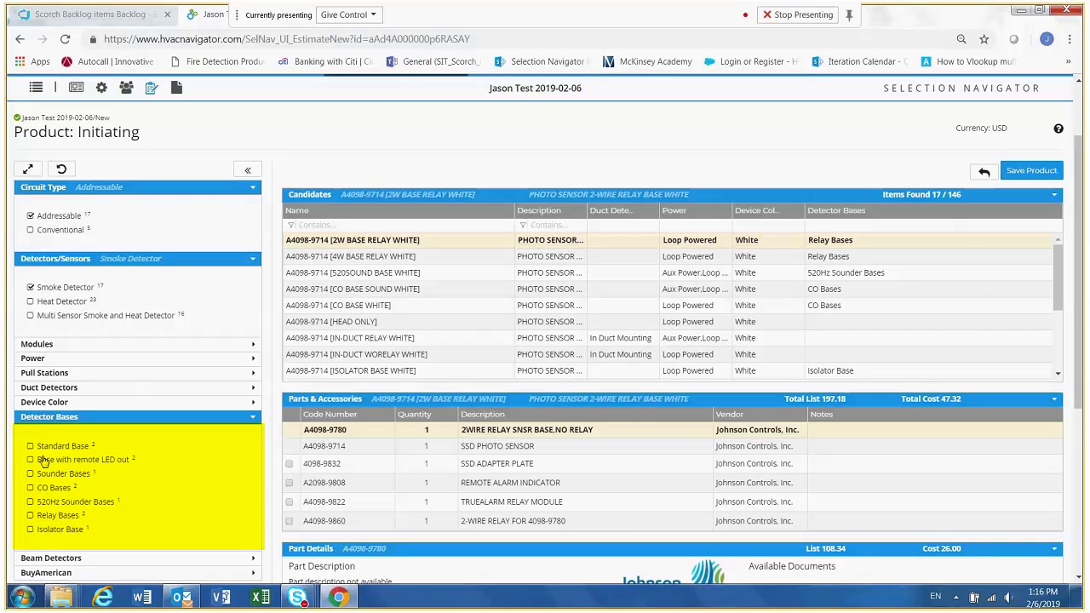
pyautogui.click(31, 446)
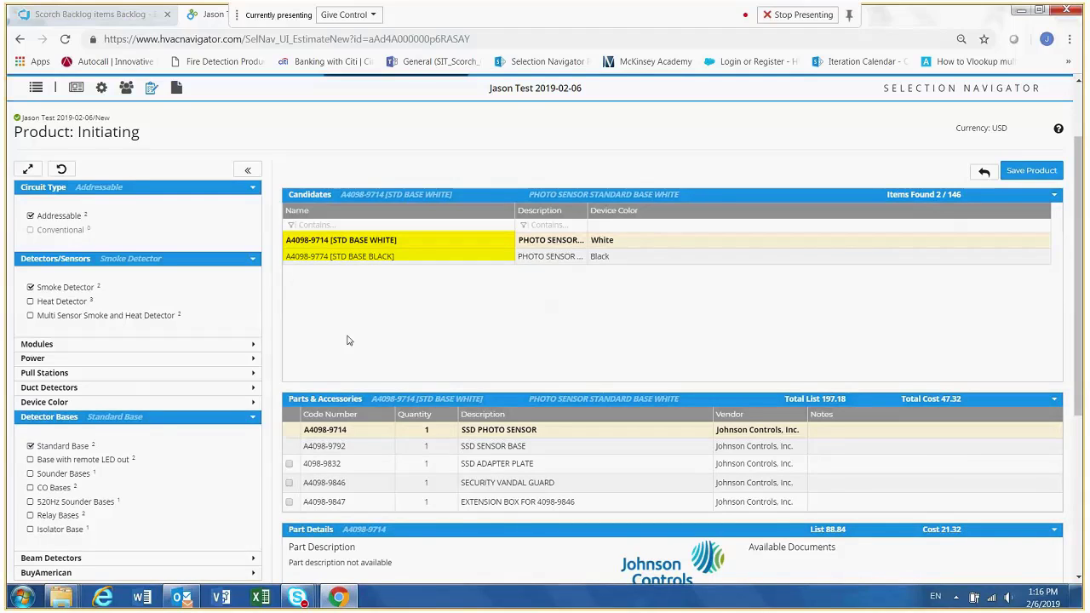
pyautogui.click(254, 419)
# - Limit the smoke detector's Device Color to White, then save the product and return to the estimate details
pyautogui.click(253, 403)
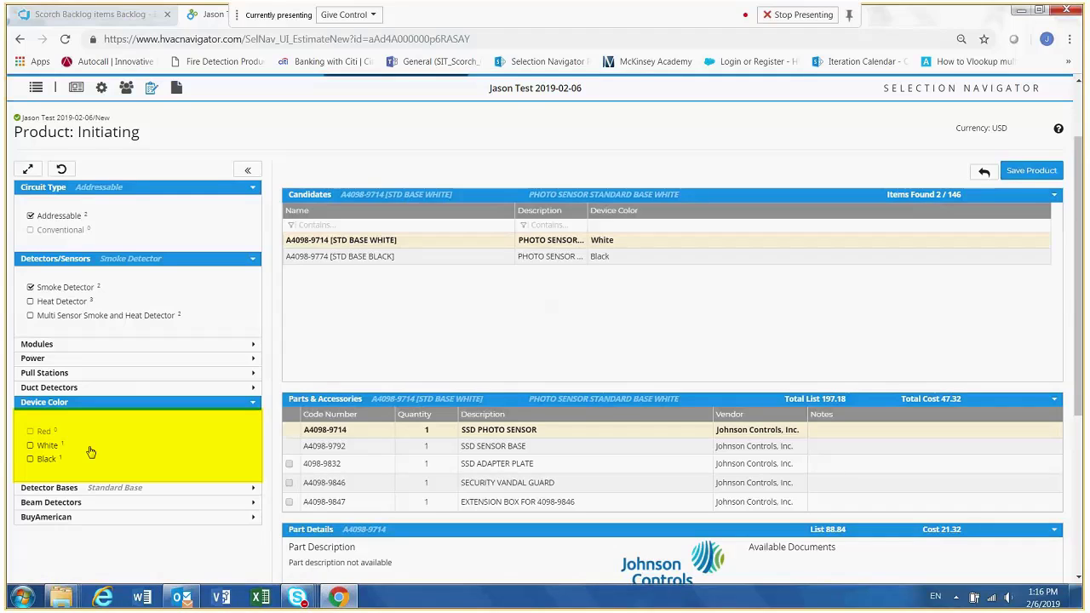
pyautogui.click(31, 445)
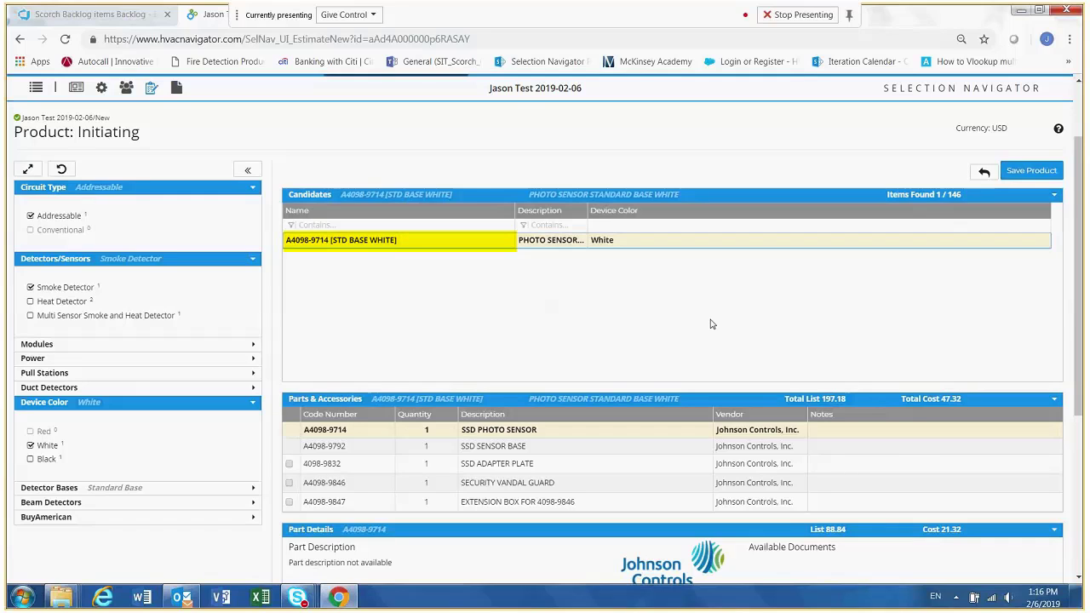
pyautogui.click(1032, 171)
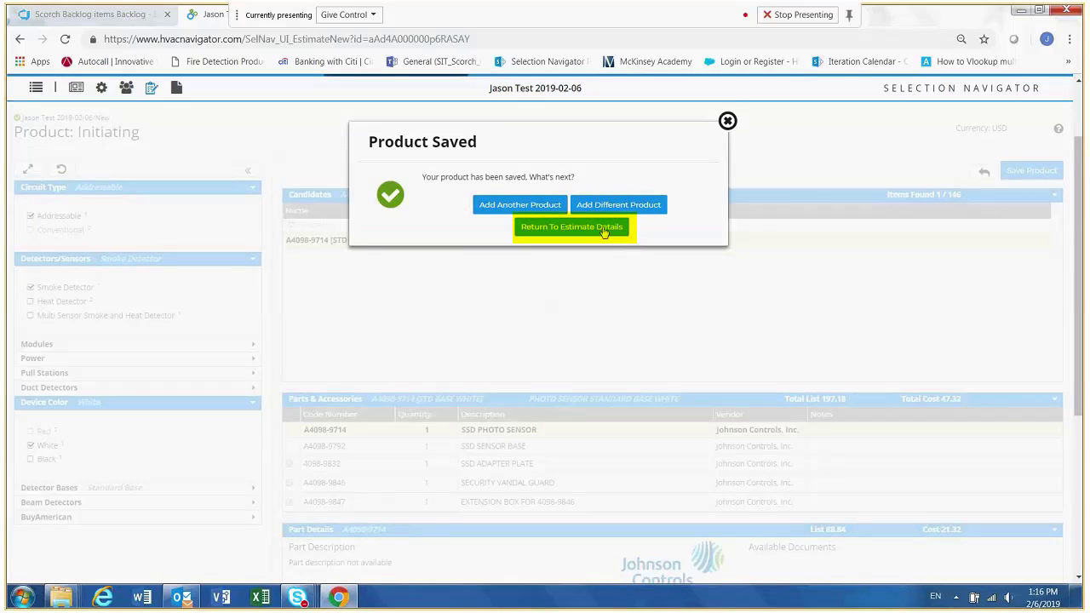
pyautogui.click(603, 228)
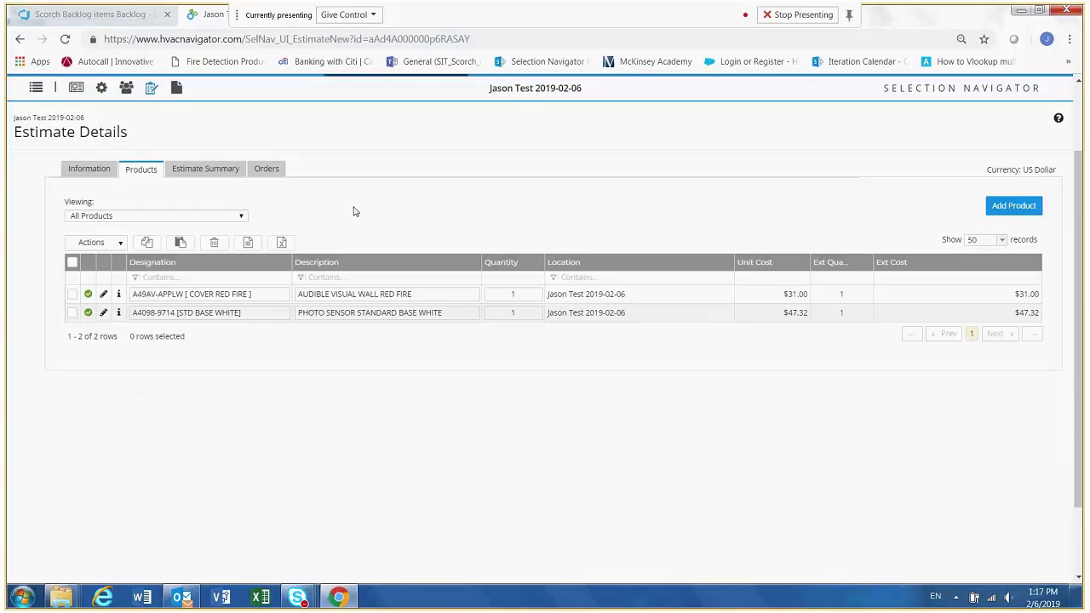
# - Set the quantity to 5 for the audible visual wall product and 10 for the photo sensor
pyautogui.click(517, 295)
pyautogui.write('5')
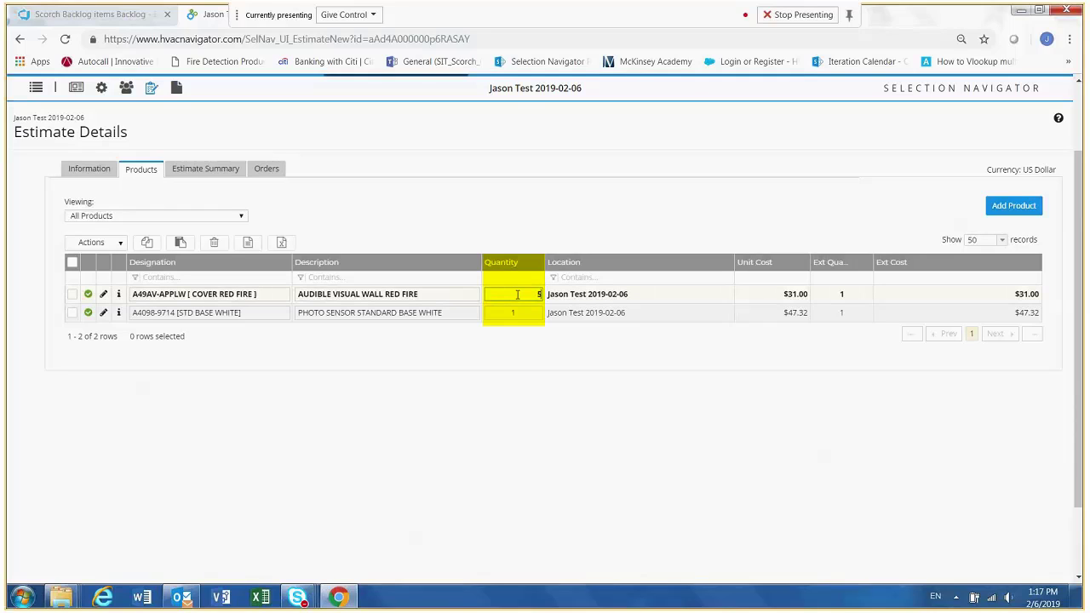
pyautogui.click(517, 312)
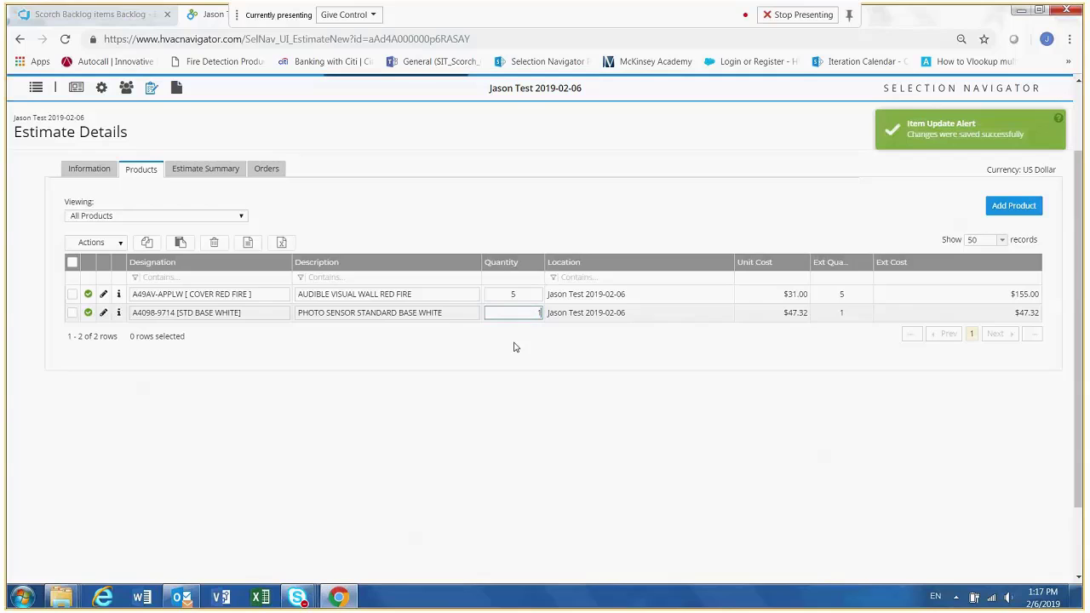
pyautogui.write('0')
pyautogui.press('Return')
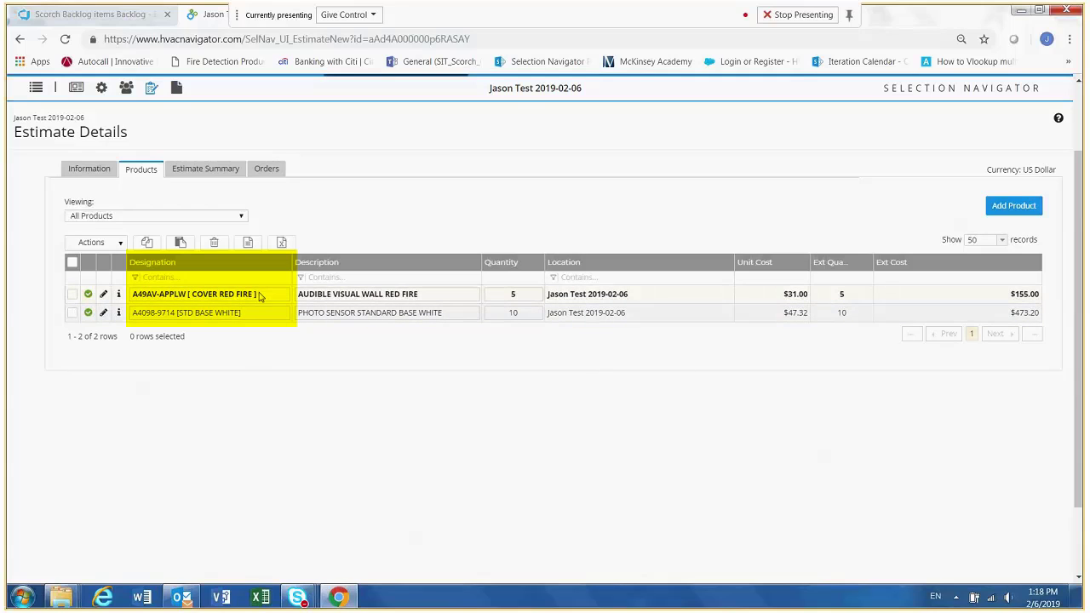
# - Change the designation of the audible visual wall product to Ground Floor
pyautogui.click(260, 294)
pyautogui.moveTo(266, 293); pyautogui.dragTo(193, 294)
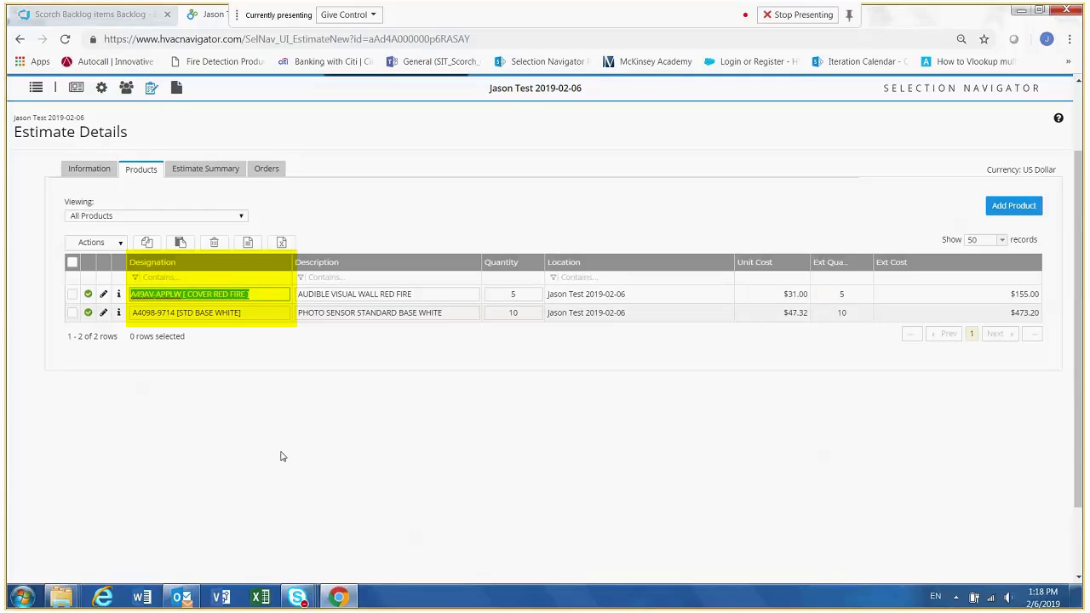
pyautogui.write('Groun')
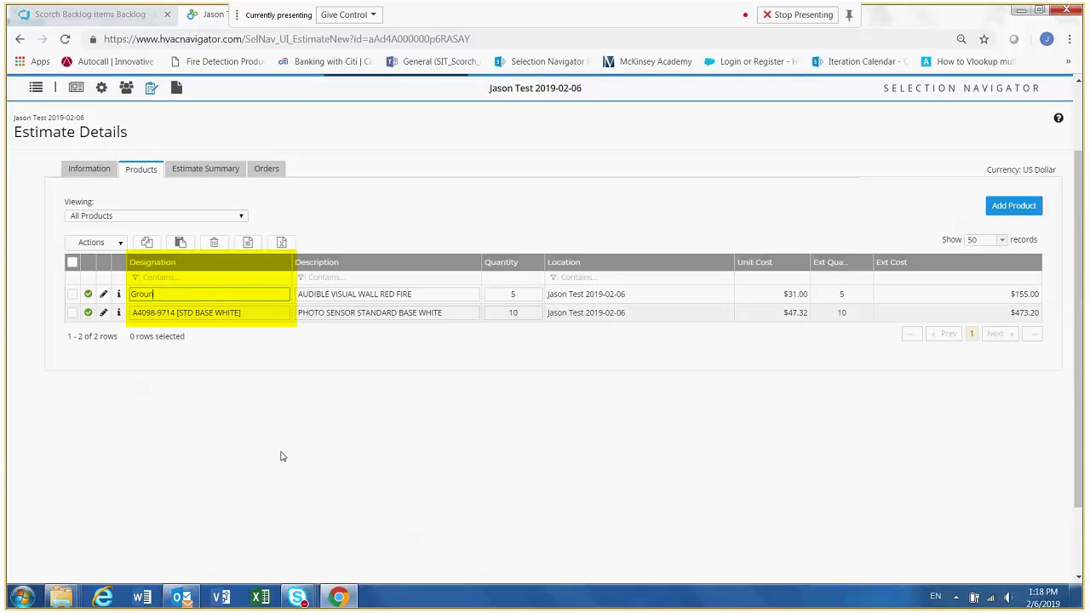
pyautogui.write('d Floor')
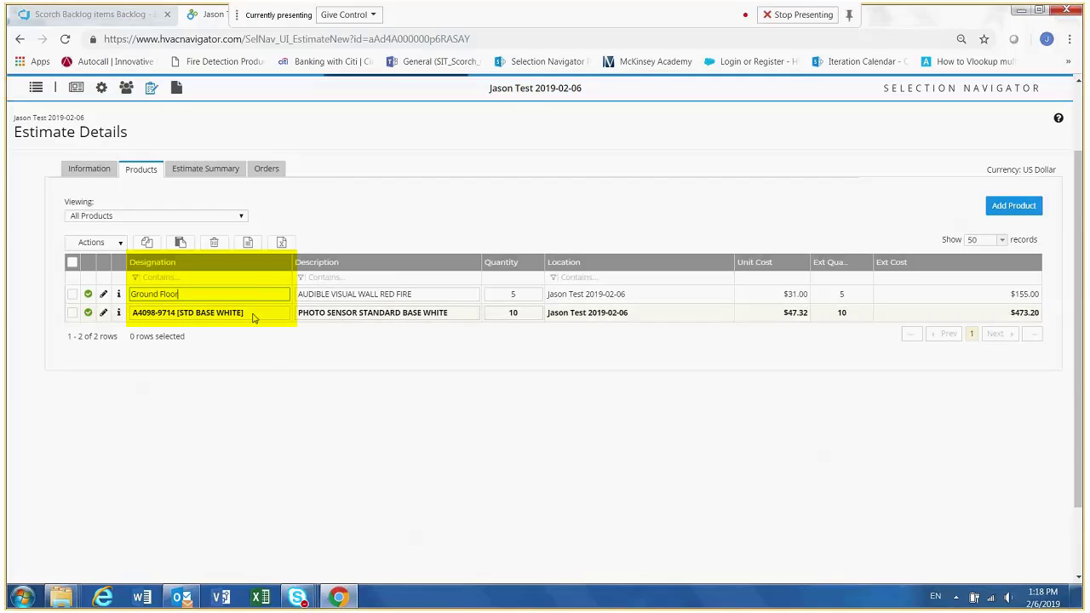
pyautogui.press('Return')
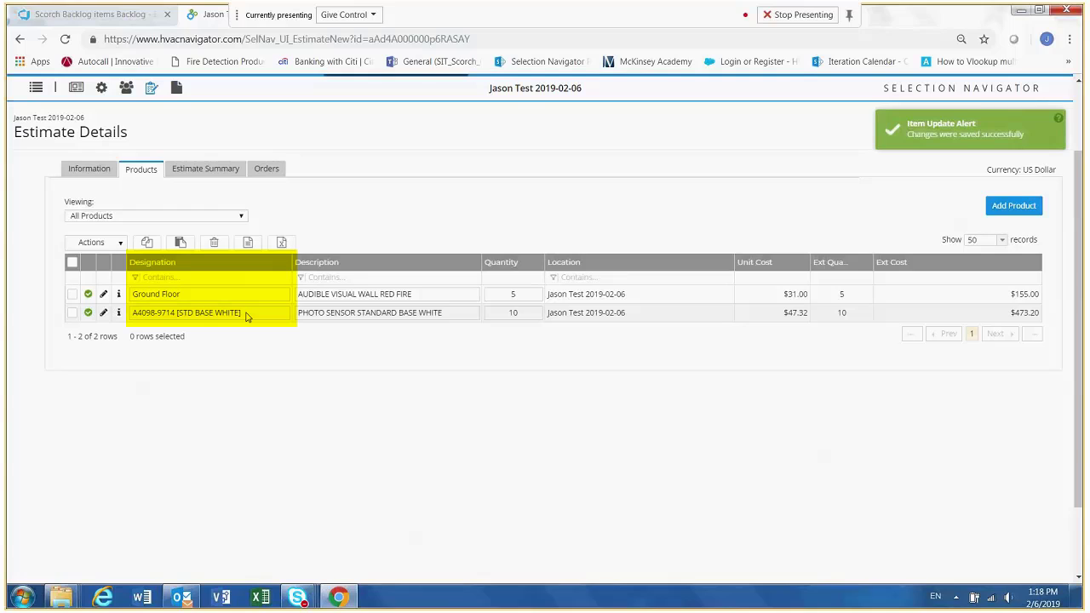
# - Change the designation of the photo sensor with standard base to Ground Floor and save the edit
pyautogui.click(246, 317)
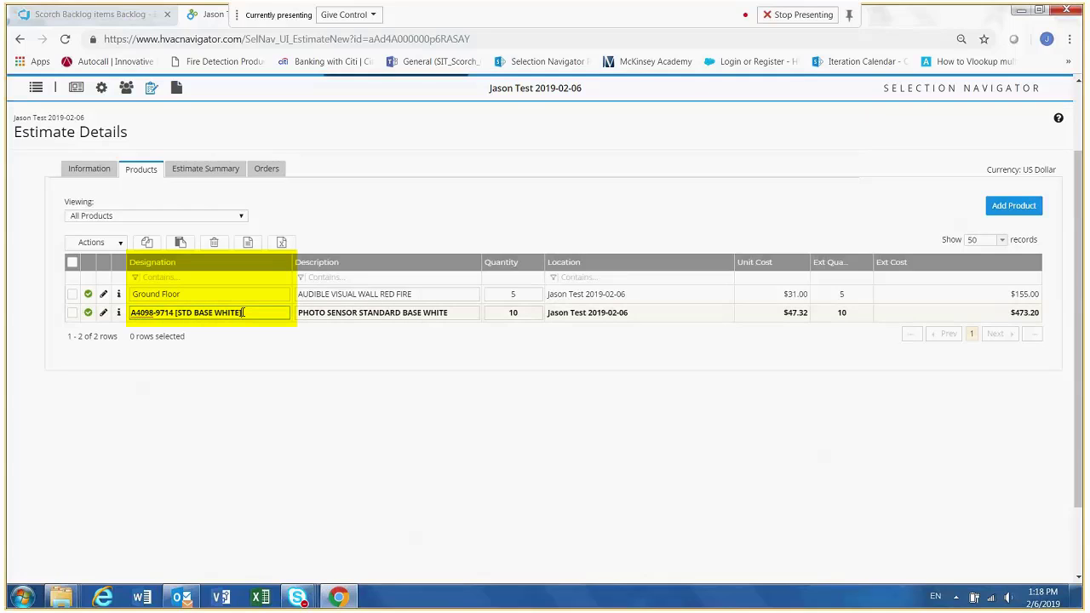
pyautogui.moveTo(241, 313); pyautogui.dragTo(128, 312)
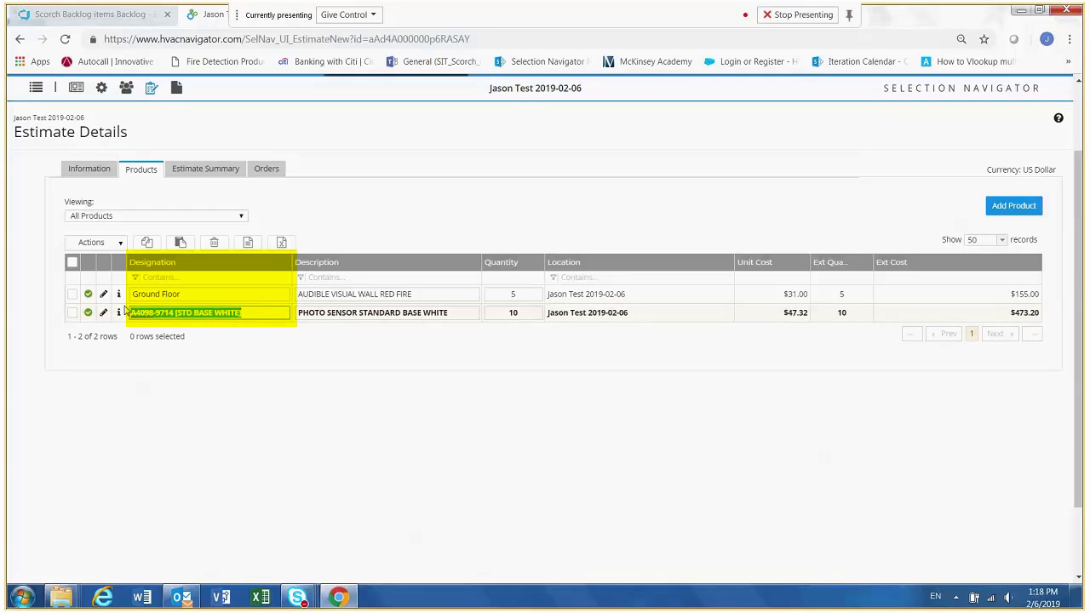
pyautogui.write('G')
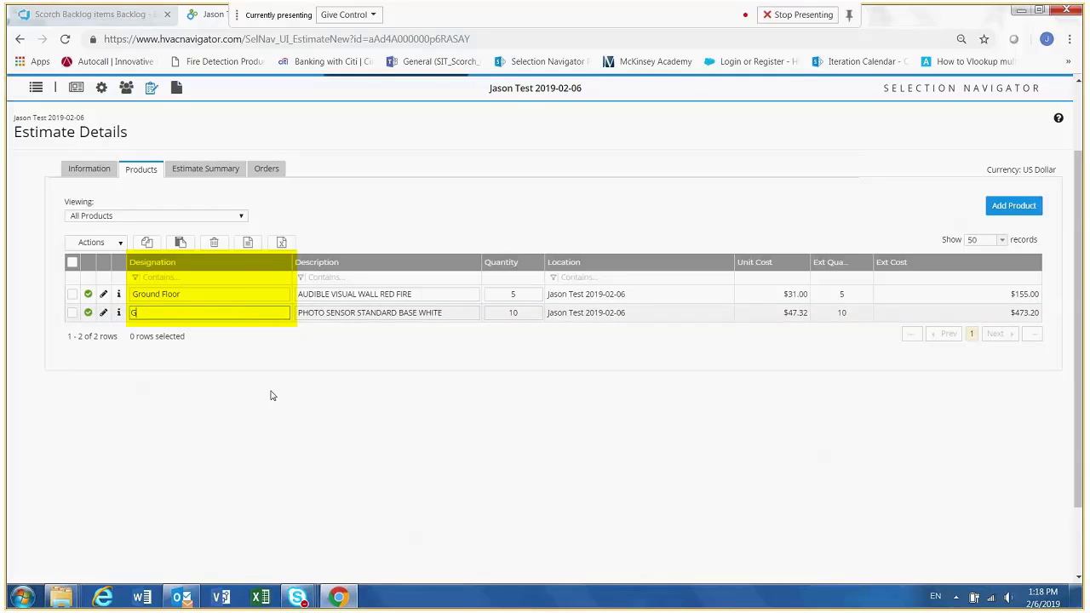
pyautogui.write('round Floor')
pyautogui.click(261, 344)
pyautogui.click(251, 313)
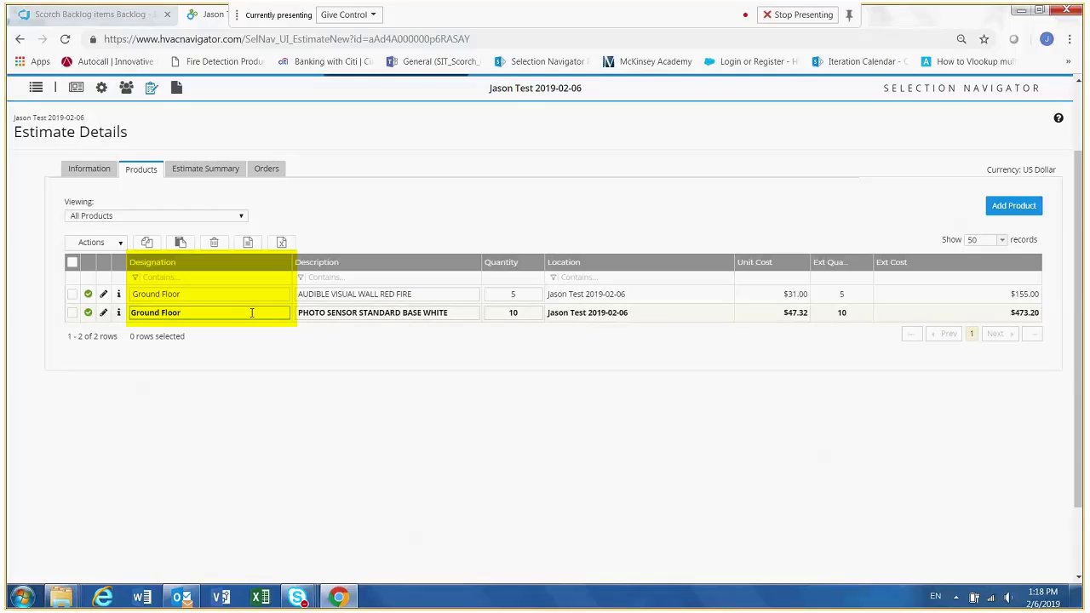
pyautogui.click(254, 298)
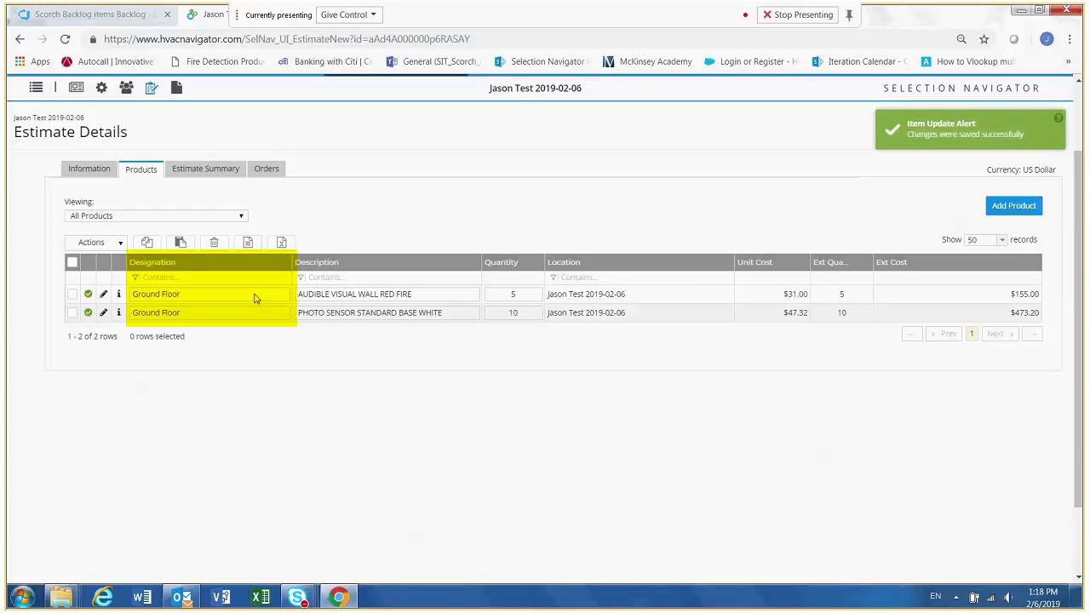
pyautogui.click(255, 298)
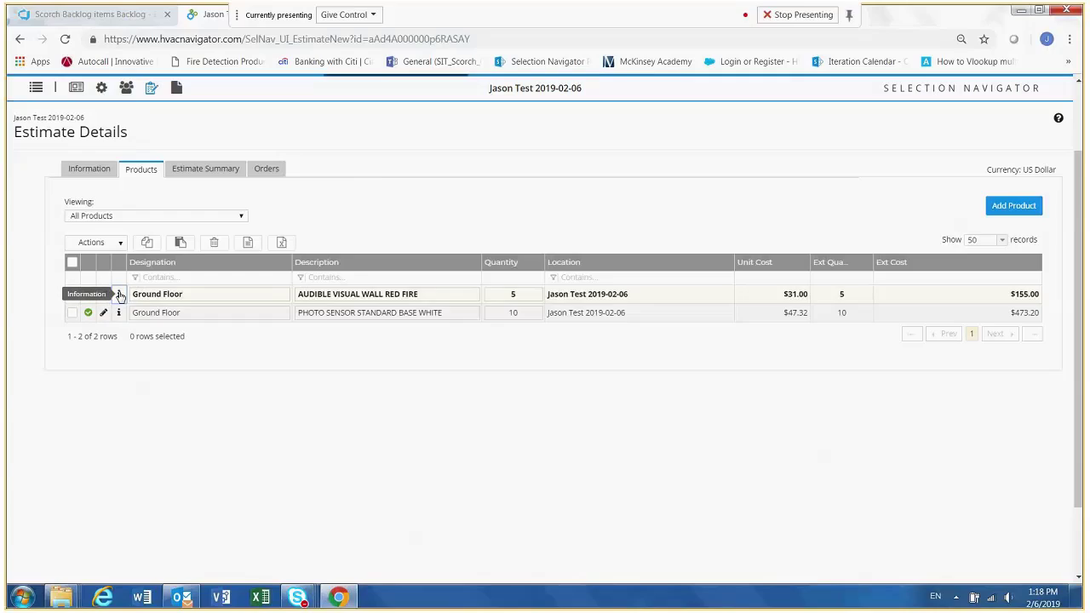
# - Review the product information of the audible visual wall product, including its parts and attributes, and close it
pyautogui.click(119, 294)
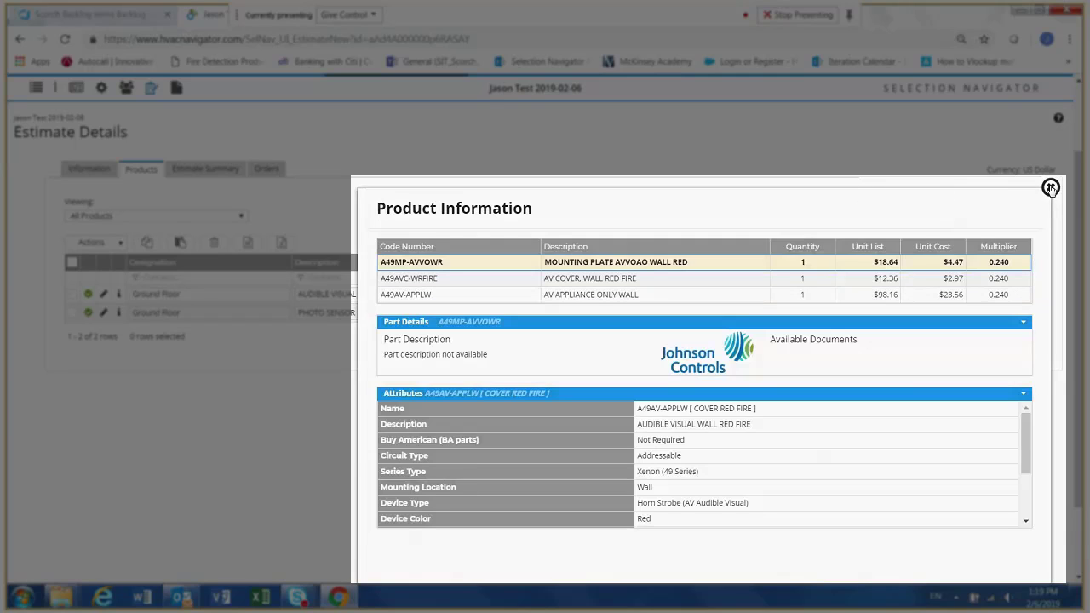
pyautogui.click(1050, 187)
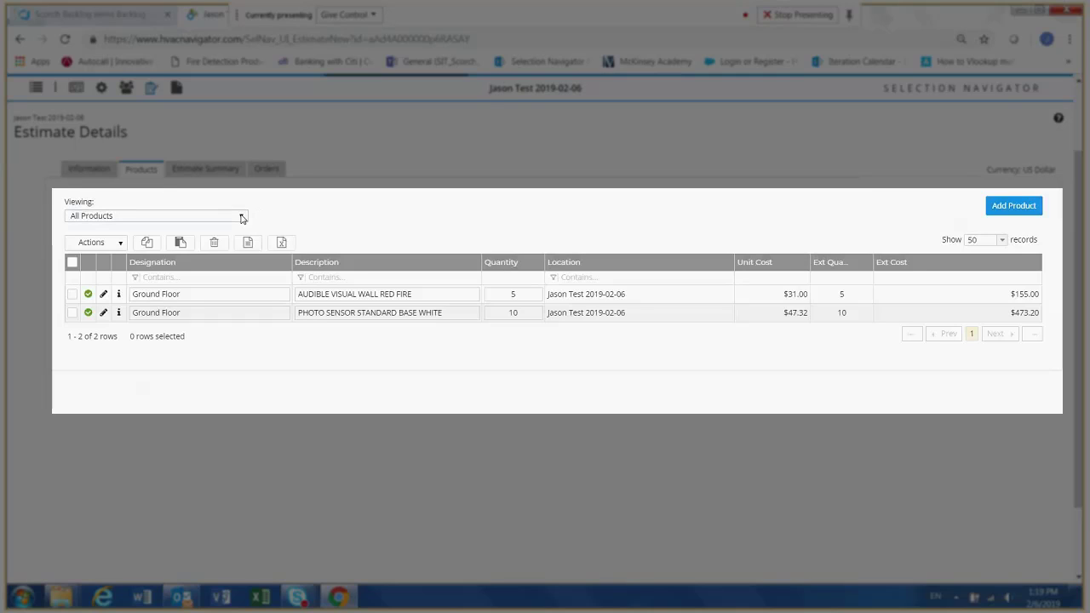
# - View the estimate's product list by Notification, by Initiating and as the Fire Detection BOM
pyautogui.click(242, 218)
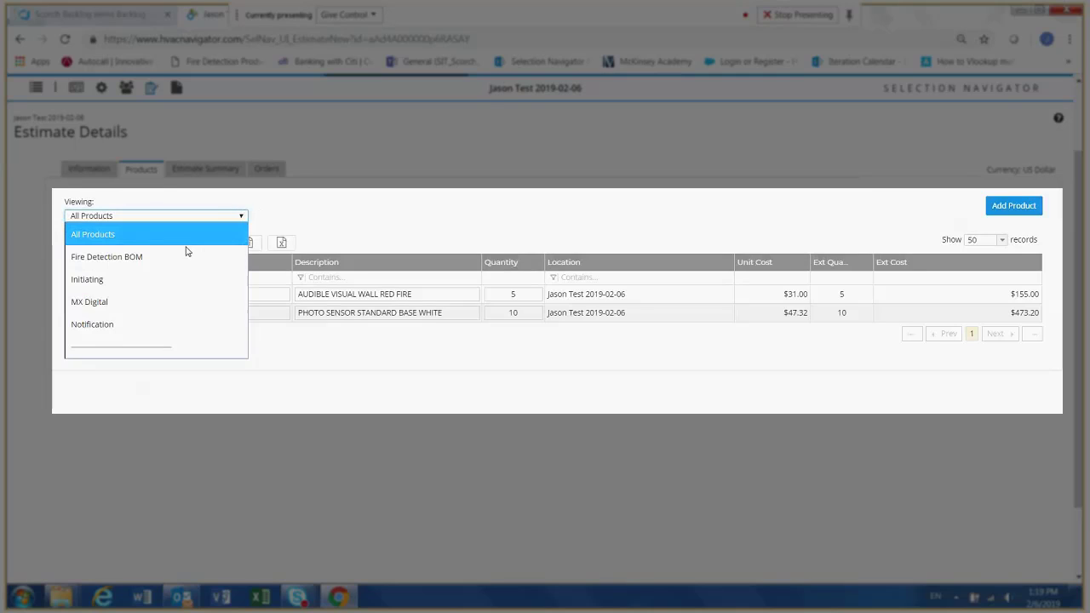
pyautogui.click(123, 325)
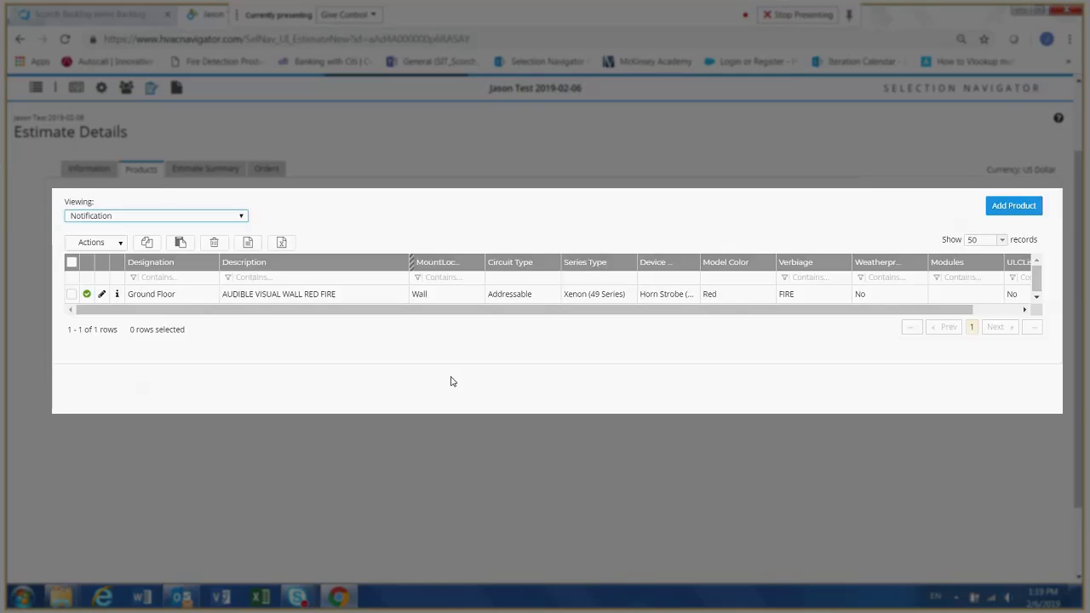
pyautogui.click(242, 216)
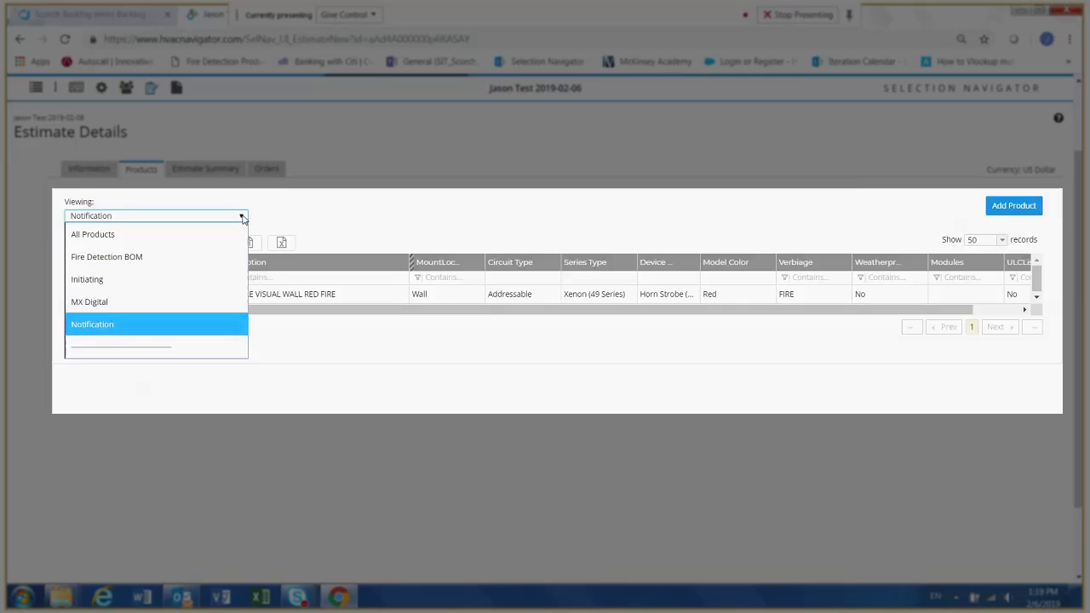
pyautogui.click(183, 281)
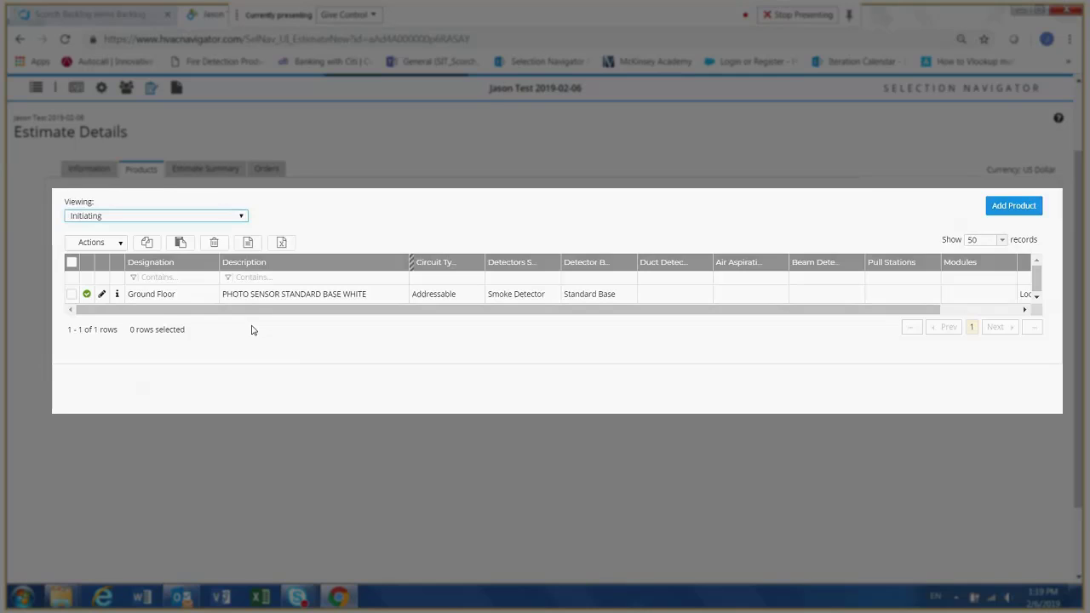
pyautogui.click(242, 219)
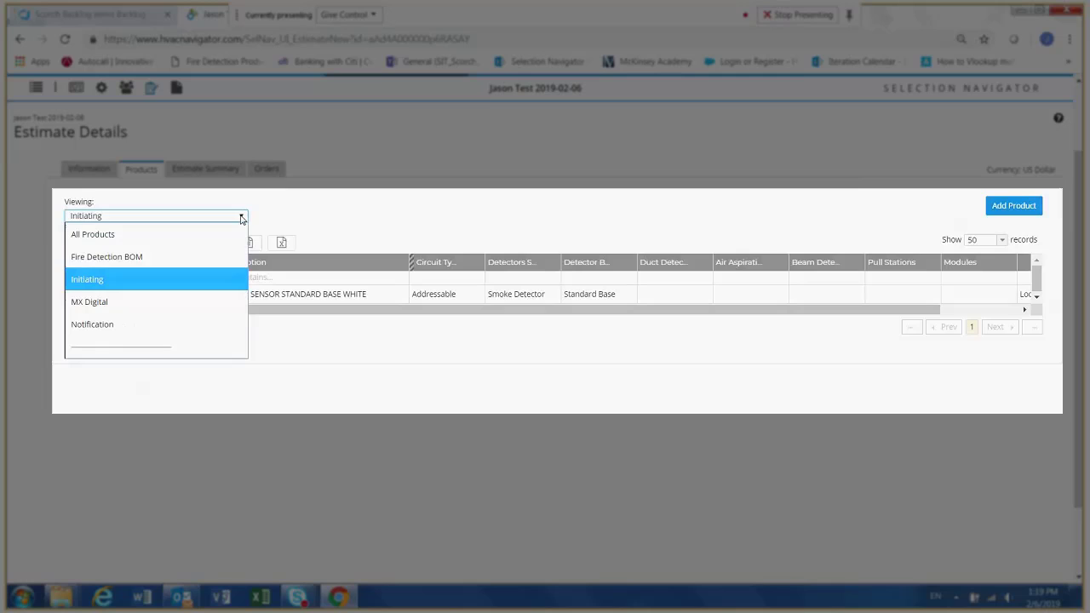
pyautogui.click(175, 257)
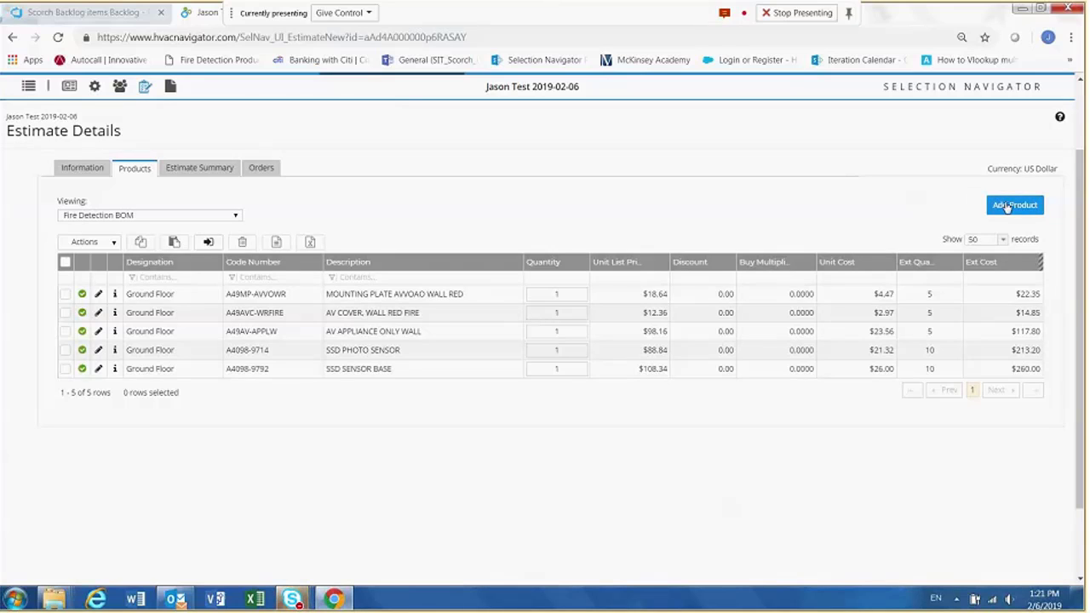
# - Start adding a product of type All Products and expand its Fire Products and Category filters
pyautogui.click(1008, 207)
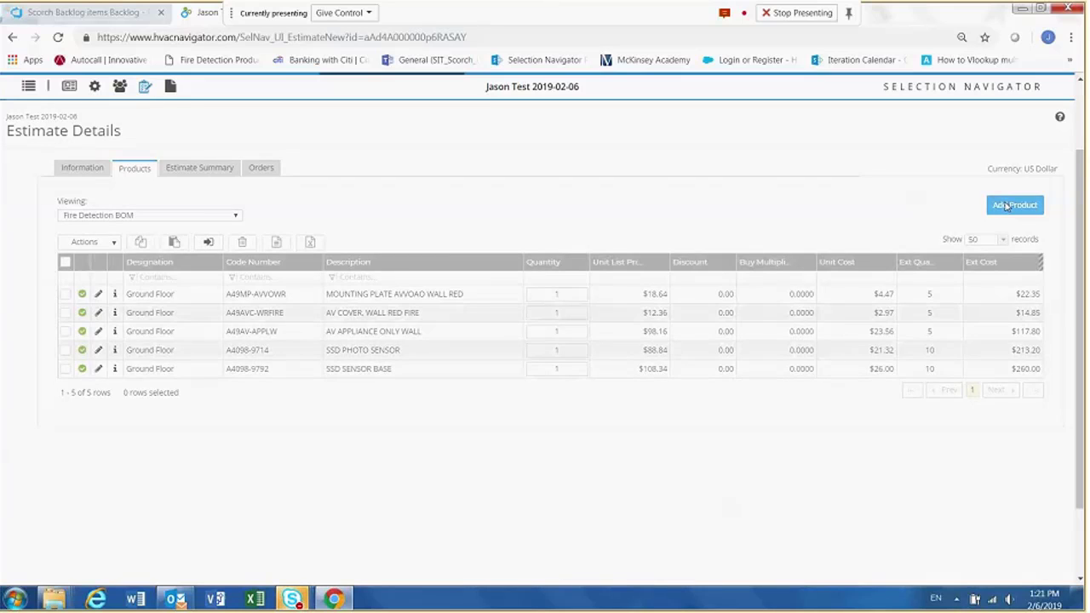
pyautogui.scroll(-3, 553, 414)
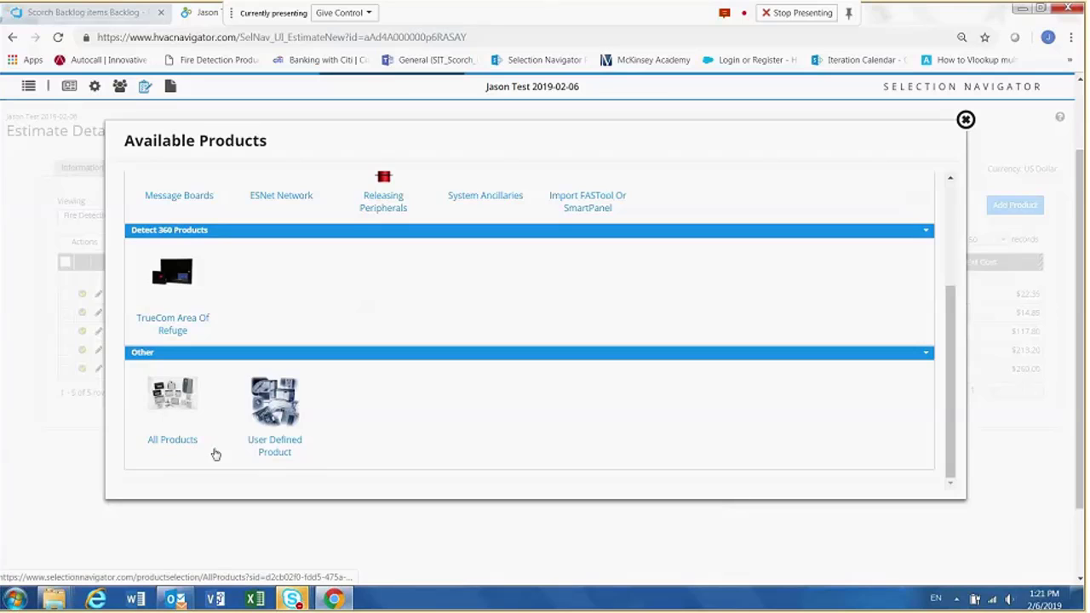
pyautogui.click(172, 441)
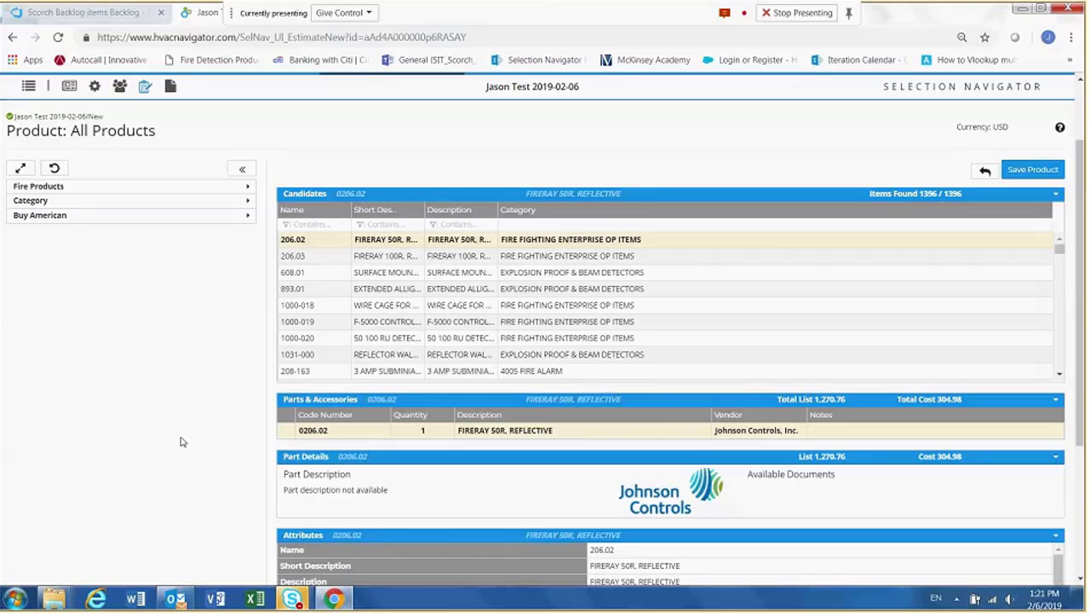
pyautogui.click(248, 187)
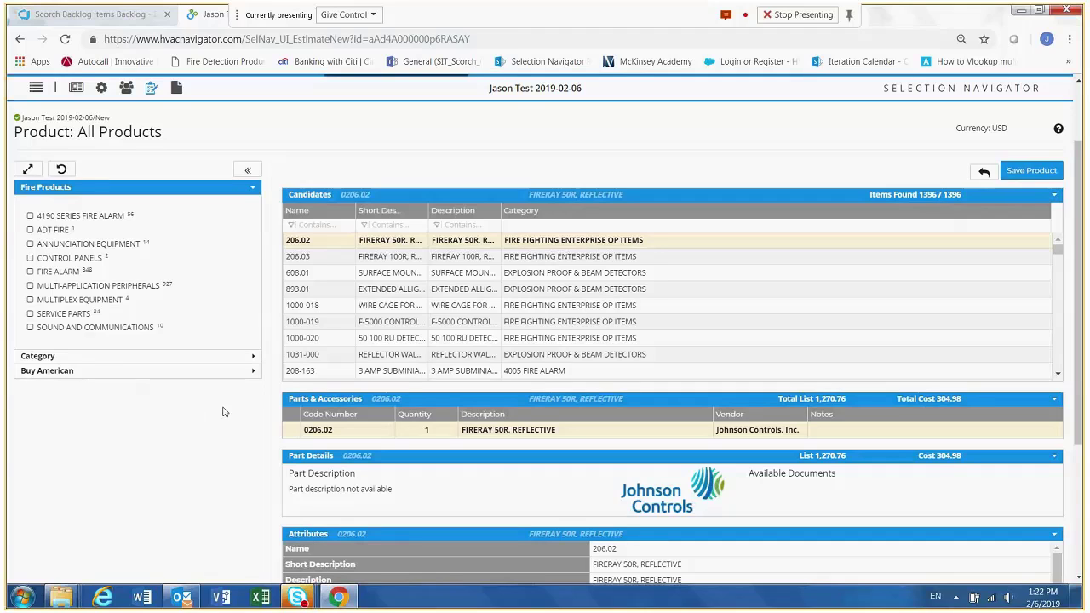
pyautogui.click(253, 360)
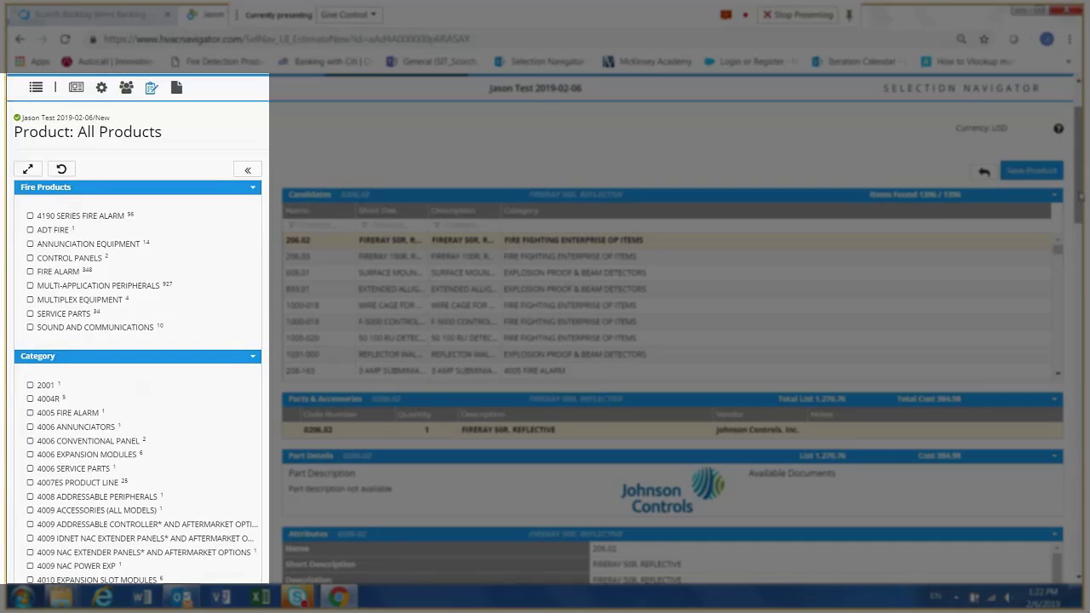
# - Look through the complete list of Category filter options for All Products
pyautogui.scroll(-2, 672, 340)
pyautogui.scroll(-2, 672, 340)
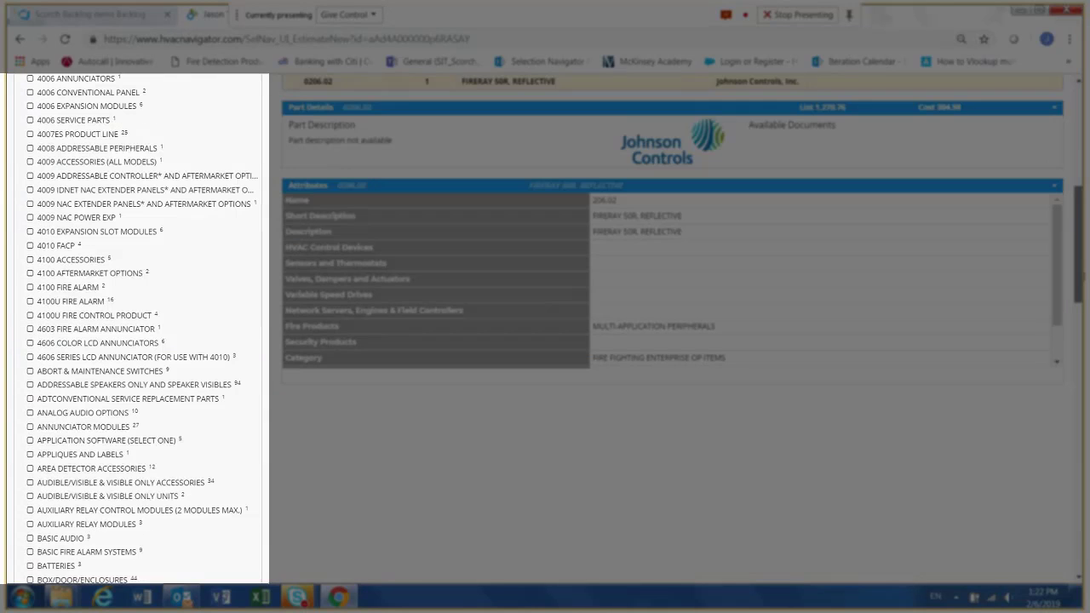
pyautogui.scroll(-2, 672, 340)
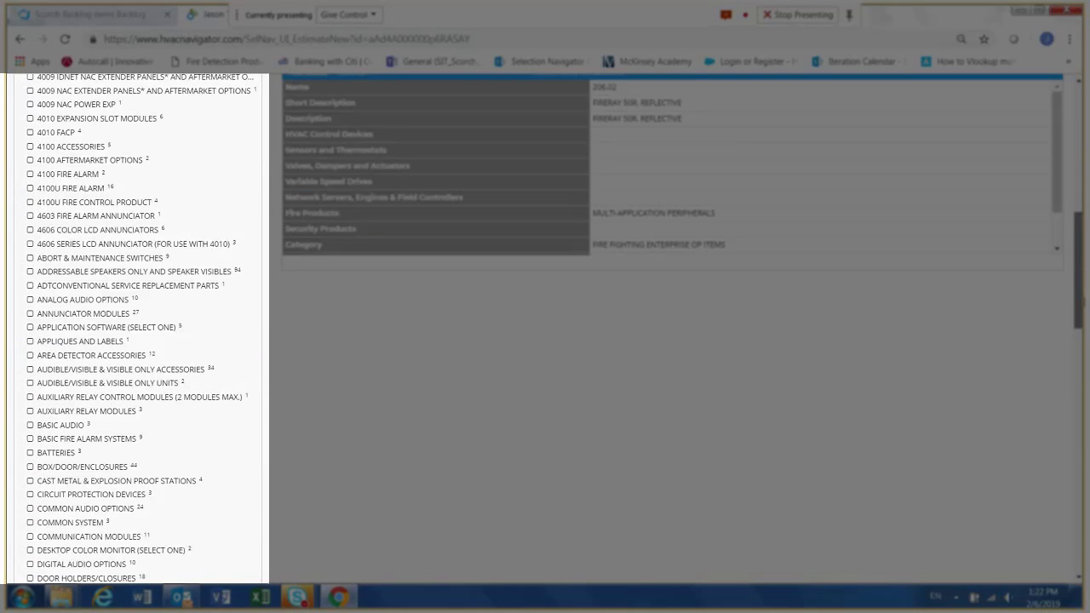
pyautogui.scroll(-2, 672, 341)
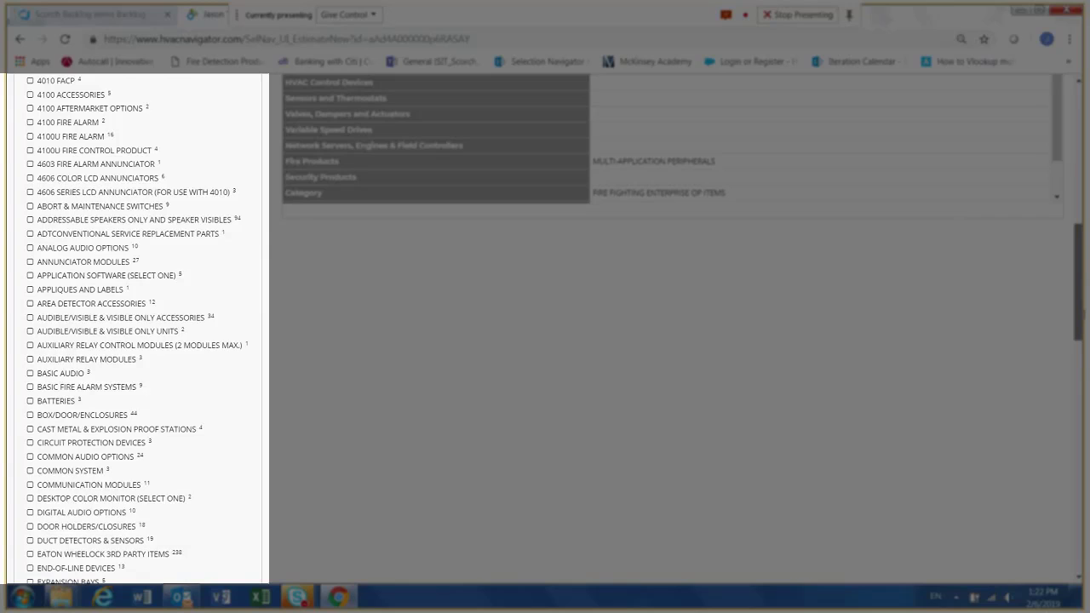
pyautogui.scroll(-3, 544, 328)
pyautogui.scroll(-7, 136, 328)
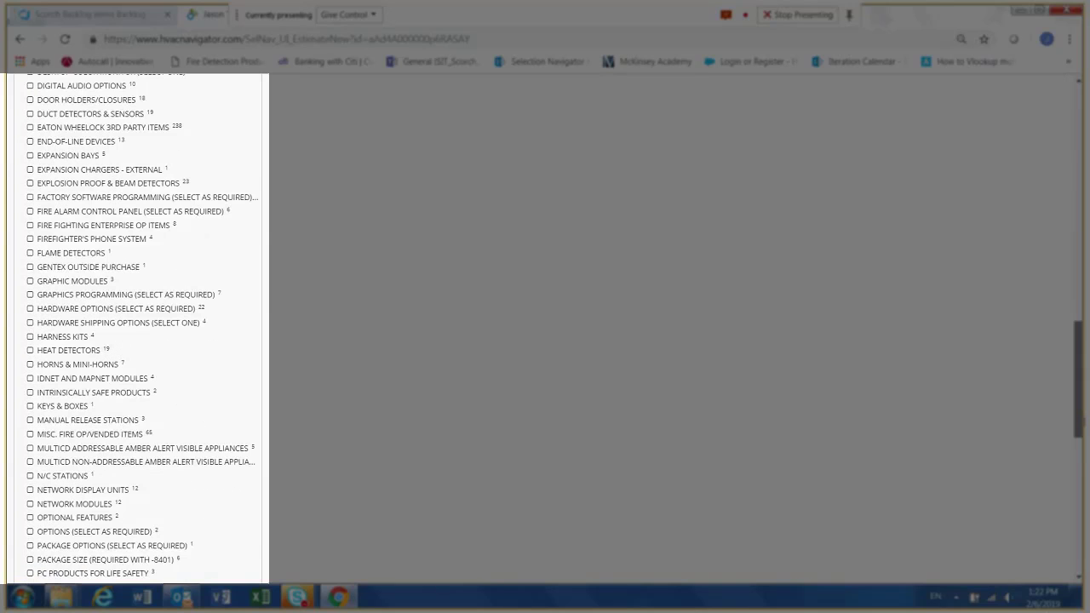
pyautogui.scroll(-12, 137, 328)
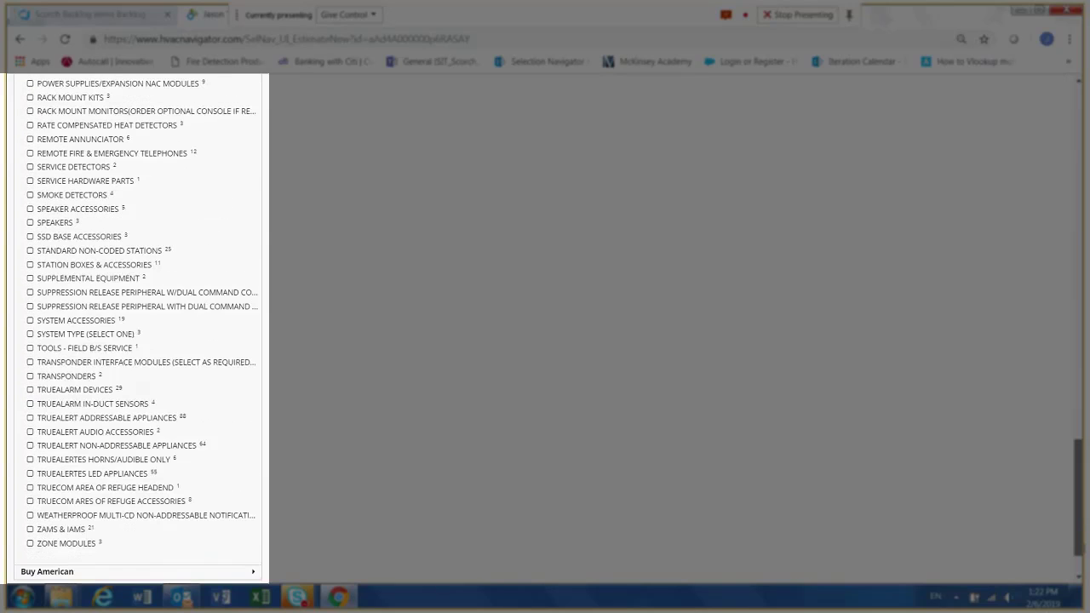
pyautogui.scroll(-2, 136, 328)
pyautogui.scroll(20, 136, 327)
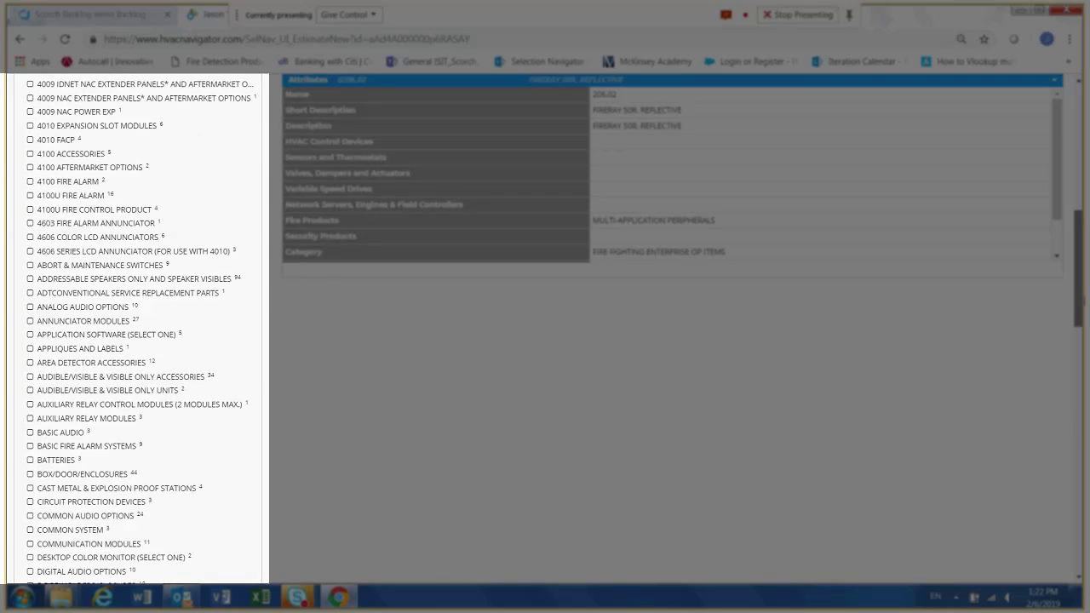
pyautogui.scroll(10, 137, 328)
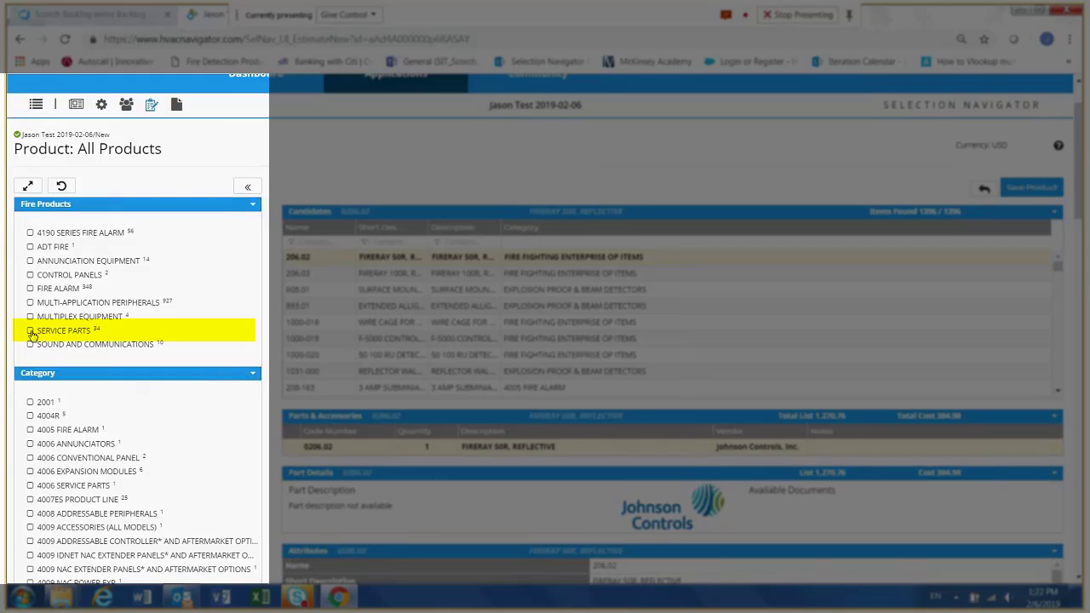
# - Limit the All Products candidates to Service Parts in the Fire Products filter
pyautogui.click(31, 331)
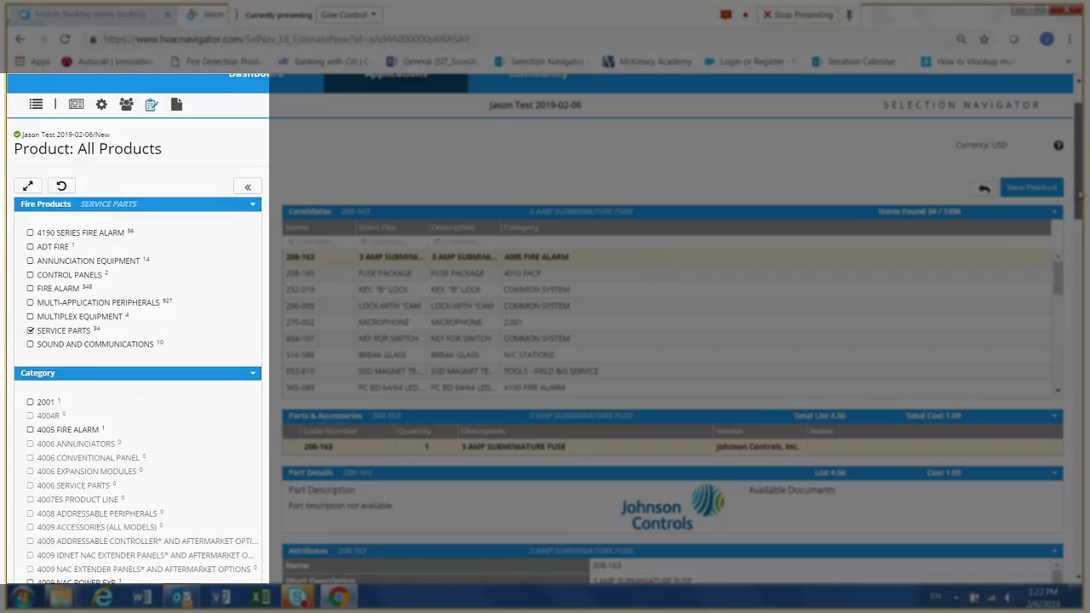
pyautogui.moveTo(1080, 194); pyautogui.dragTo(1079, 357)
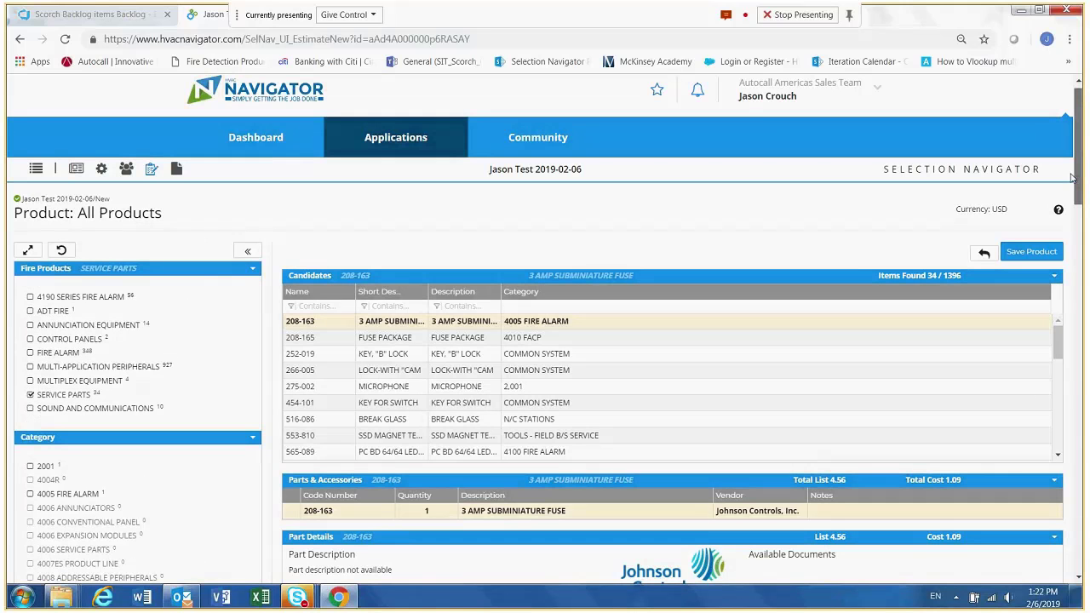
# - Add the service part 252-019 KEY, "B" LOCK to the estimate, save it and return to the estimate details
pyautogui.moveTo(1071, 174); pyautogui.dragTo(1071, 169)
pyautogui.click(315, 367)
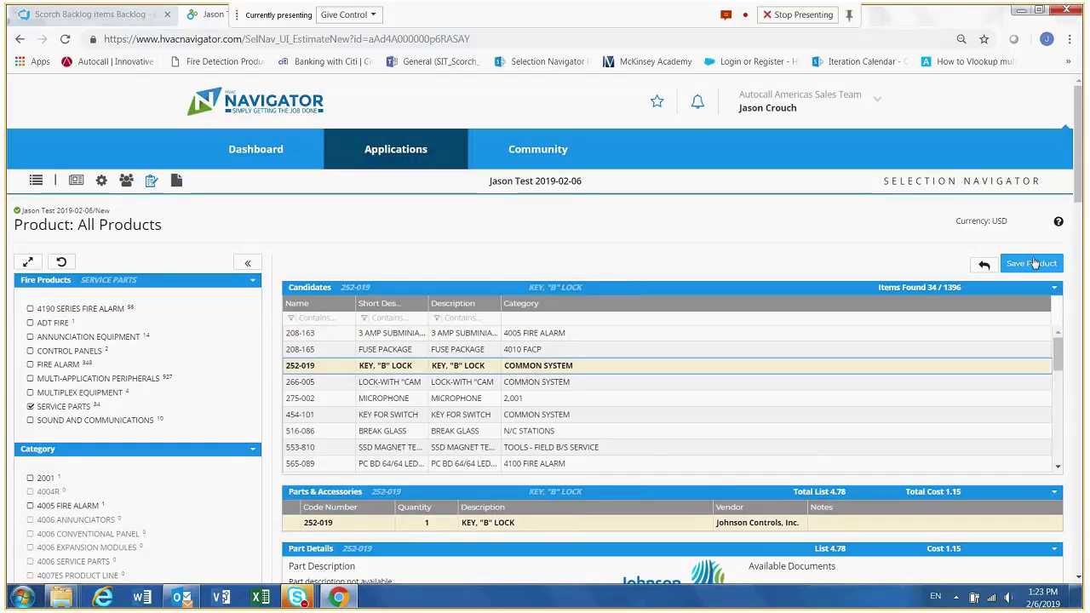
pyautogui.click(1033, 263)
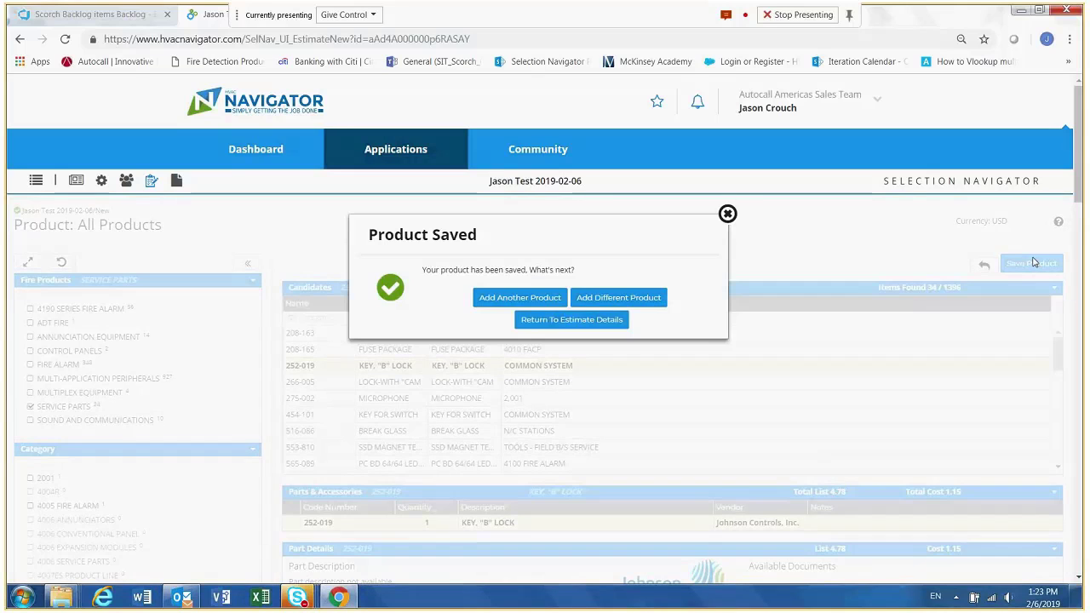
pyautogui.click(590, 319)
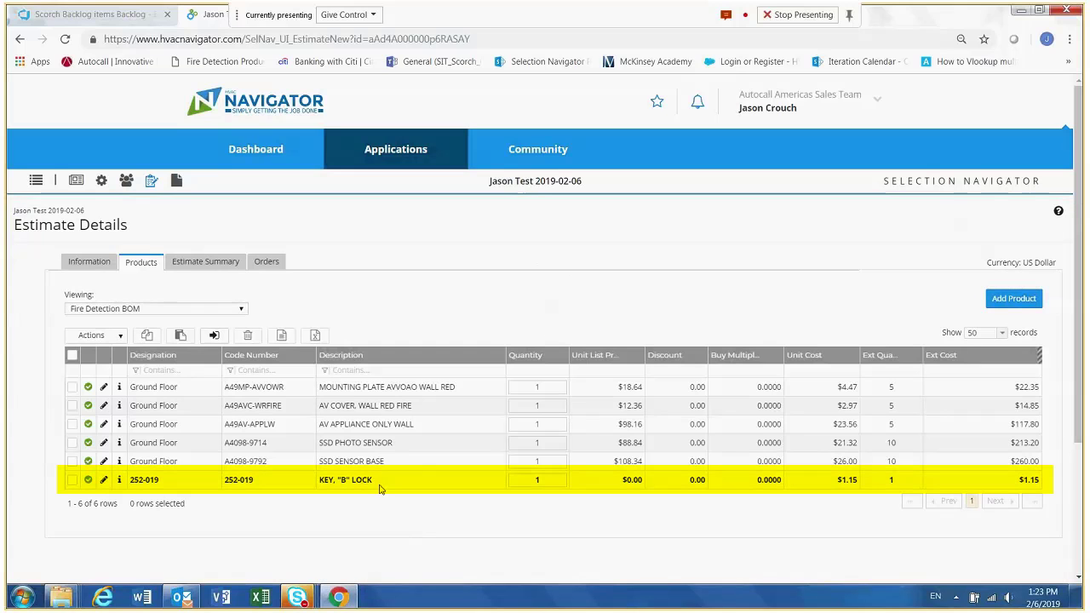
# - Check the estimate's cost overview and view its product list as All Products and as the Fire Detection BOM
pyautogui.click(101, 264)
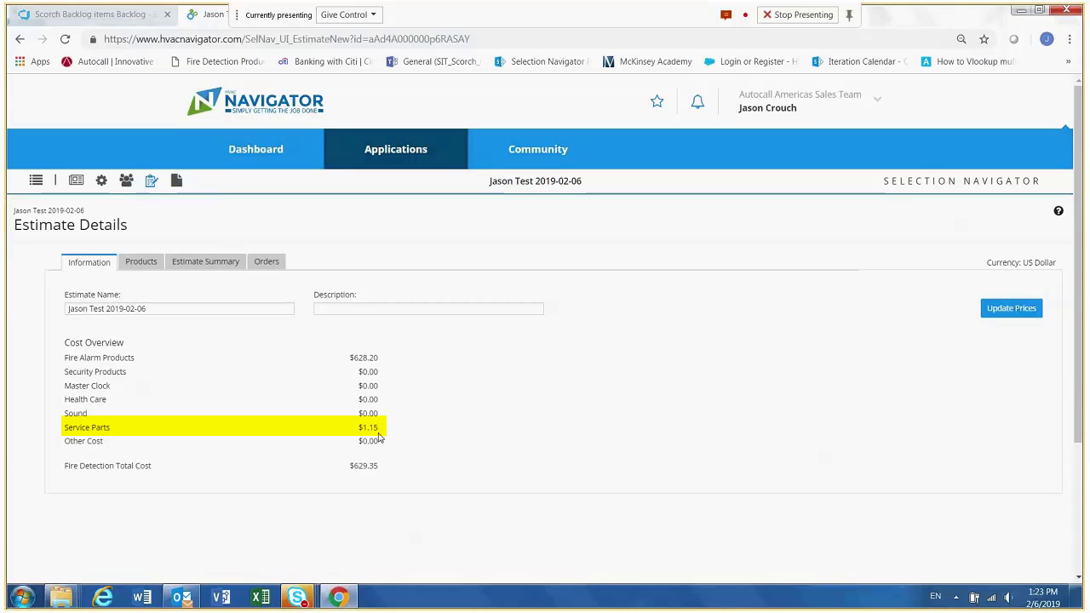
pyautogui.click(152, 266)
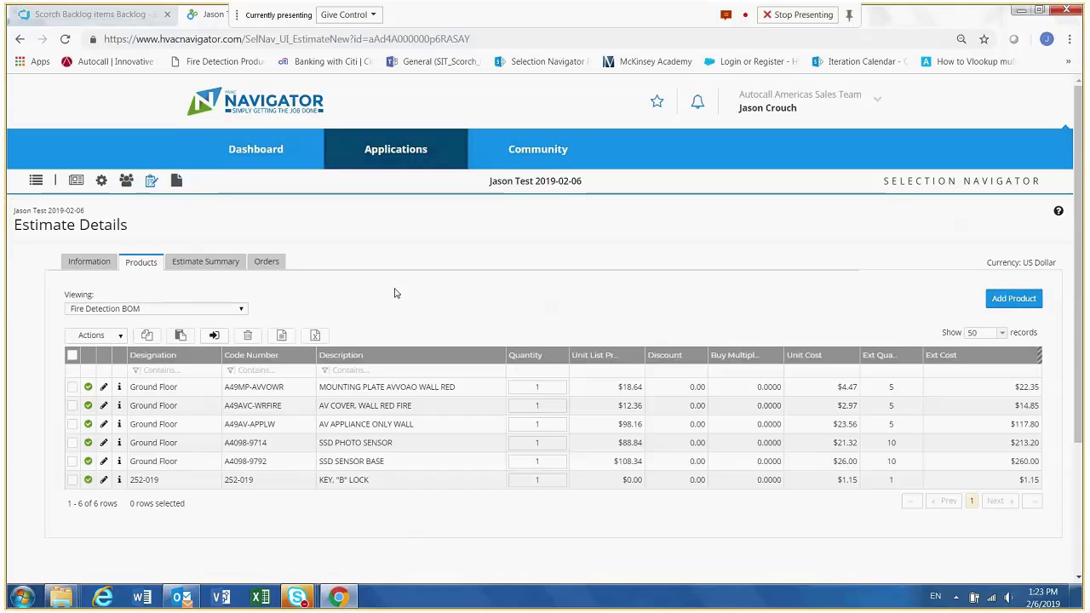
pyautogui.click(241, 311)
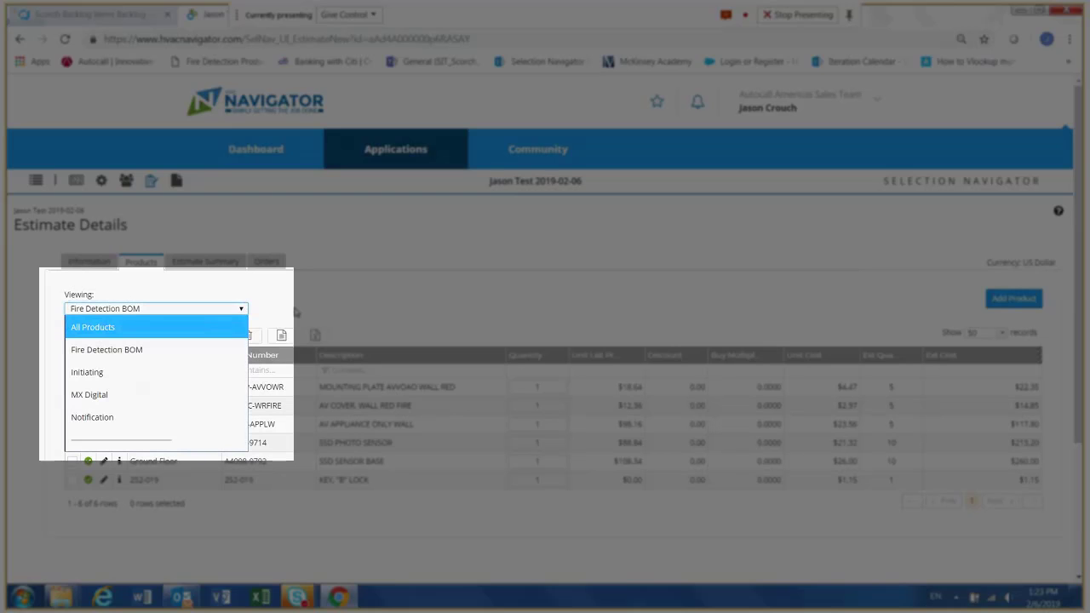
pyautogui.click(206, 326)
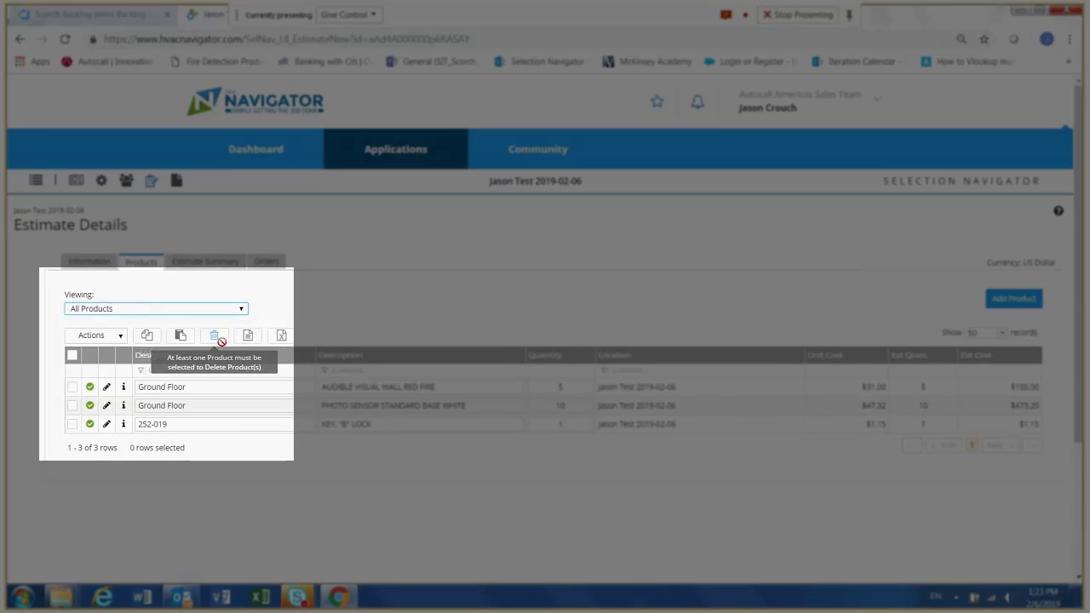
pyautogui.click(242, 312)
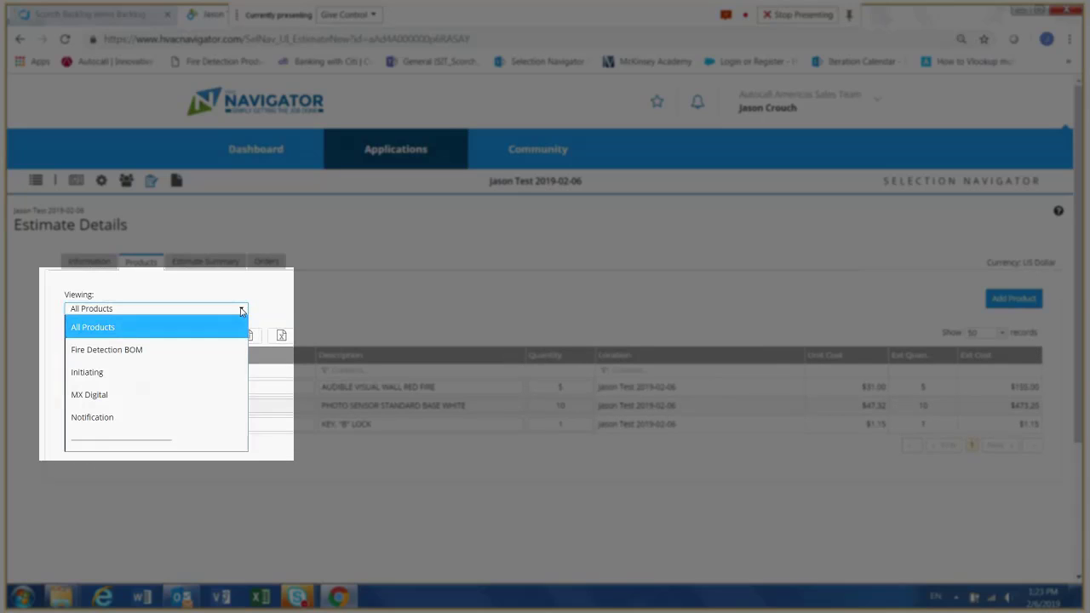
pyautogui.click(177, 343)
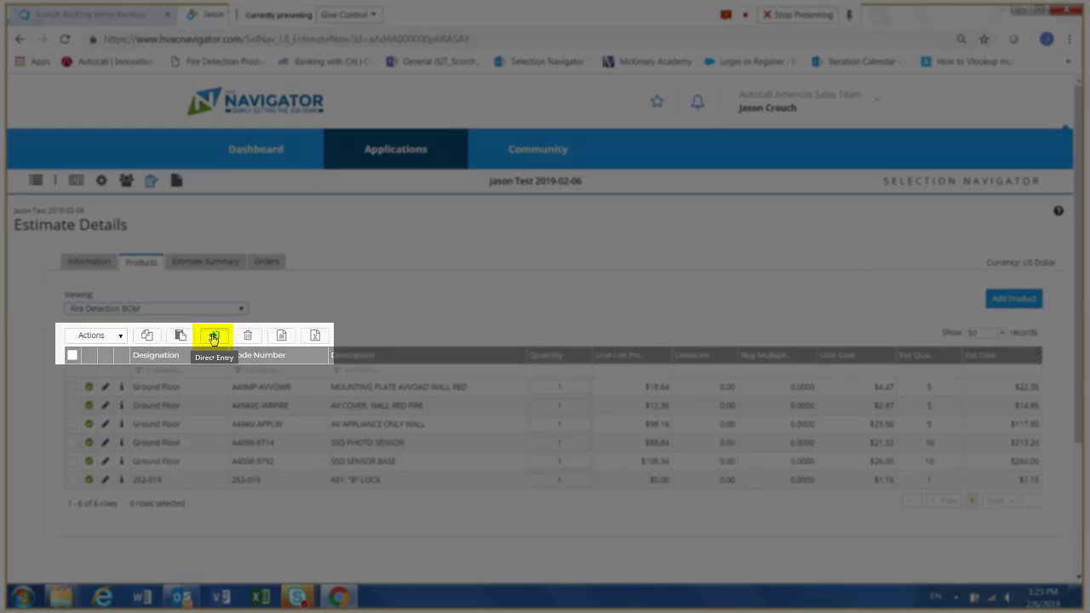
# - Add product A4090-9001 to the estimate through Direct Entry with a quantity of 10
pyautogui.click(214, 337)
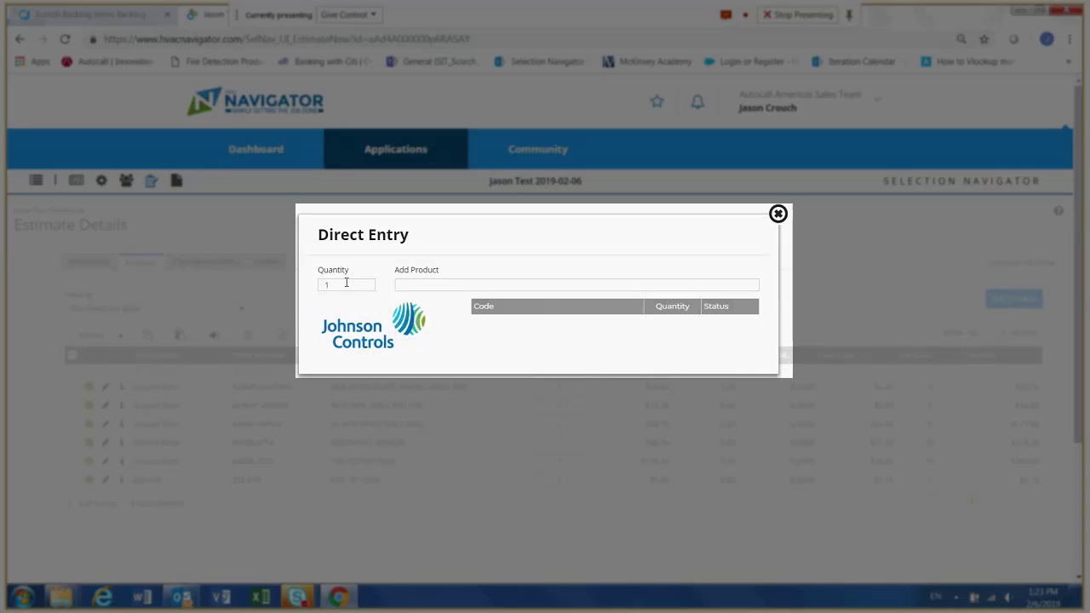
pyautogui.click(343, 283)
pyautogui.write('0')
pyautogui.click(409, 285)
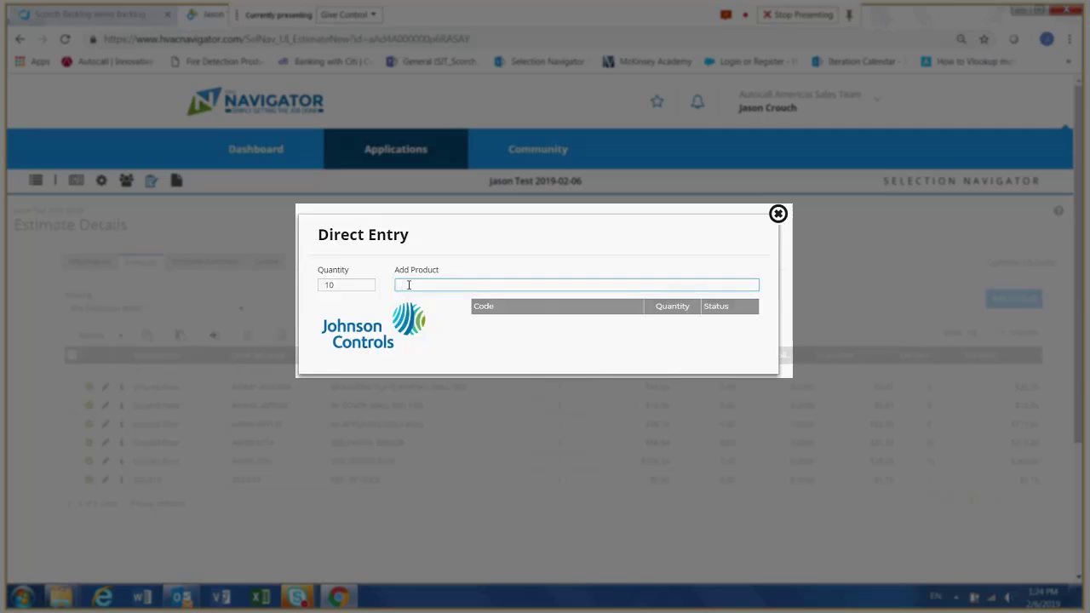
pyautogui.write('A4090')
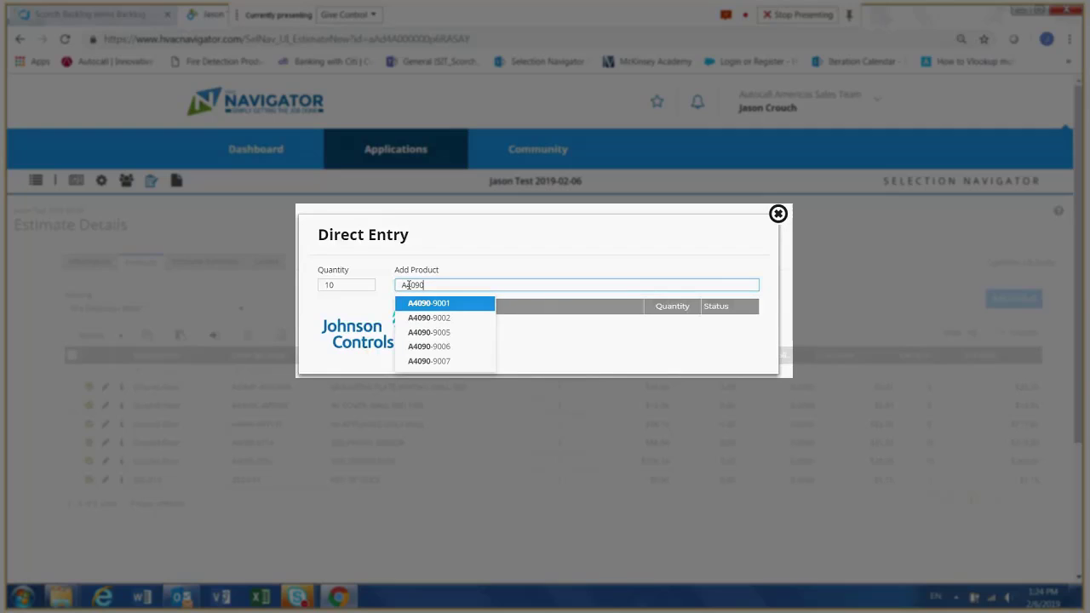
pyautogui.write('-')
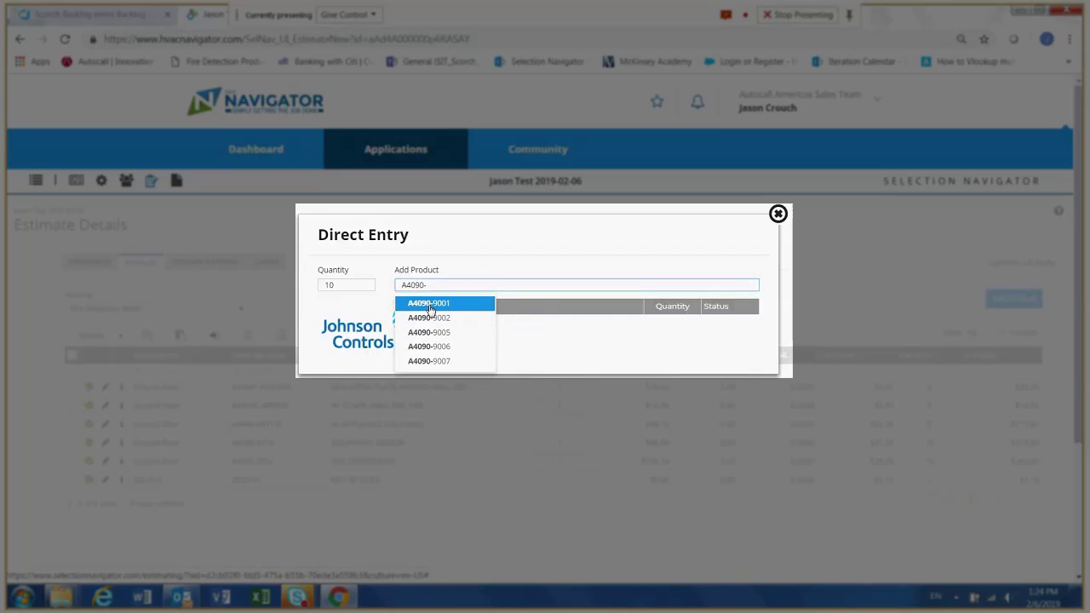
pyautogui.click(430, 305)
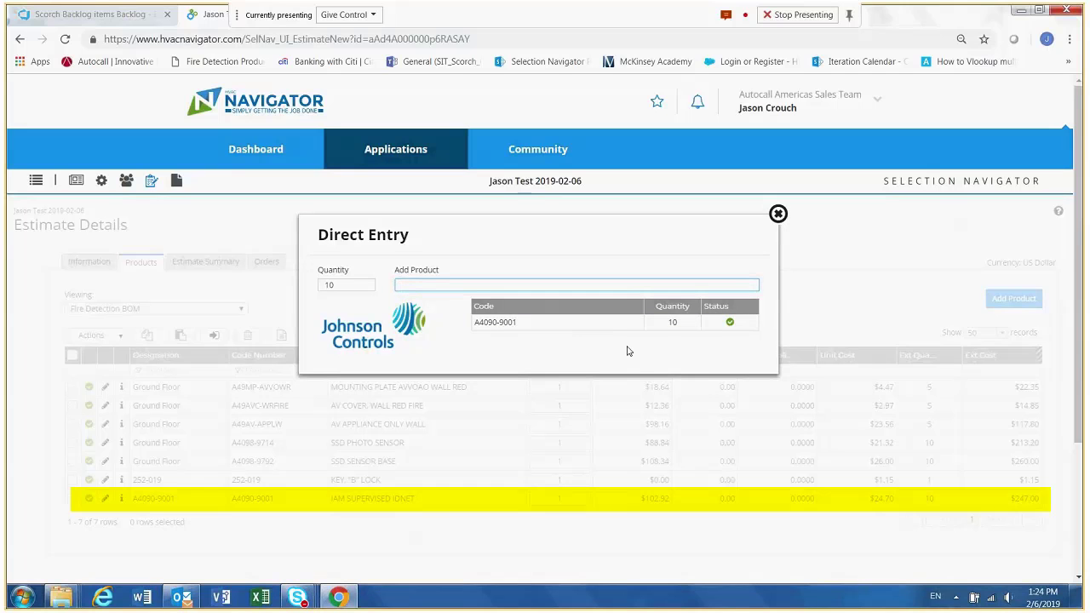
pyautogui.click(777, 214)
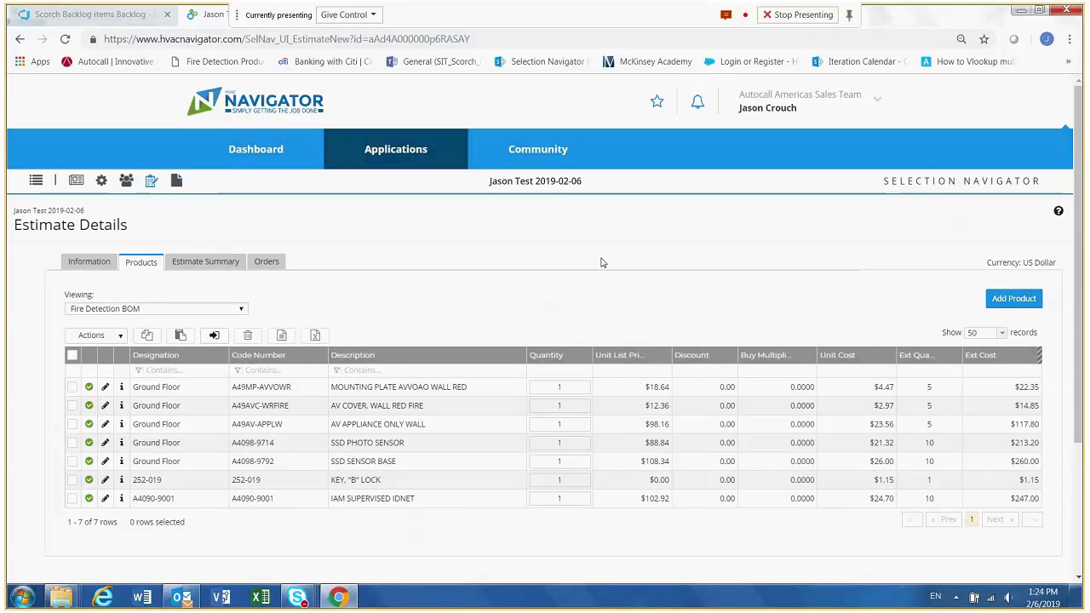
# - Start a User Defined Product with SKU/model number 1234, description Ladder and vendor name Eaton
pyautogui.click(1002, 300)
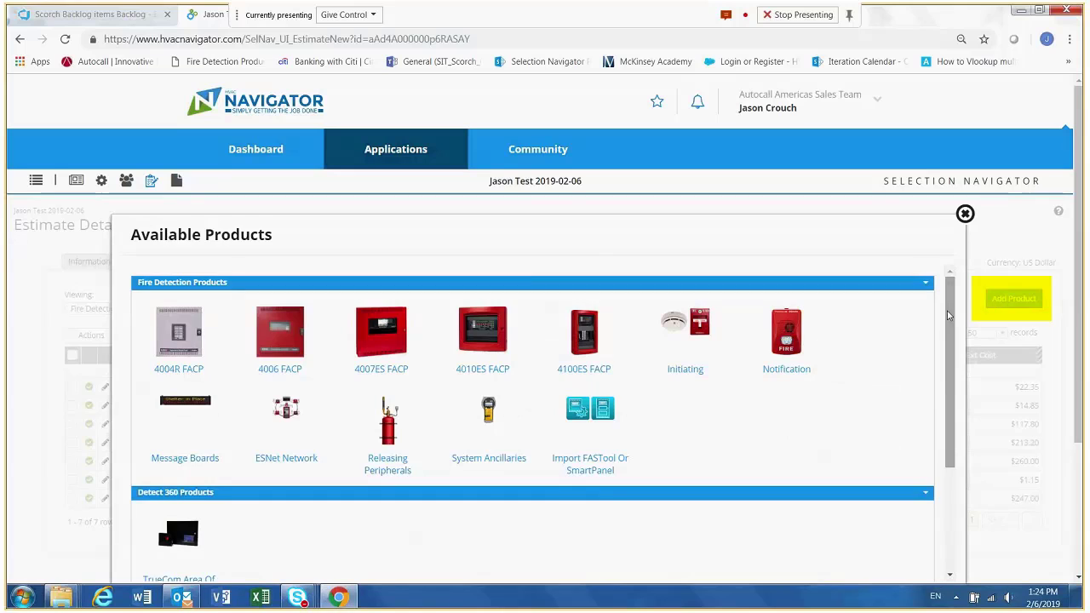
pyautogui.moveTo(948, 311); pyautogui.dragTo(946, 409)
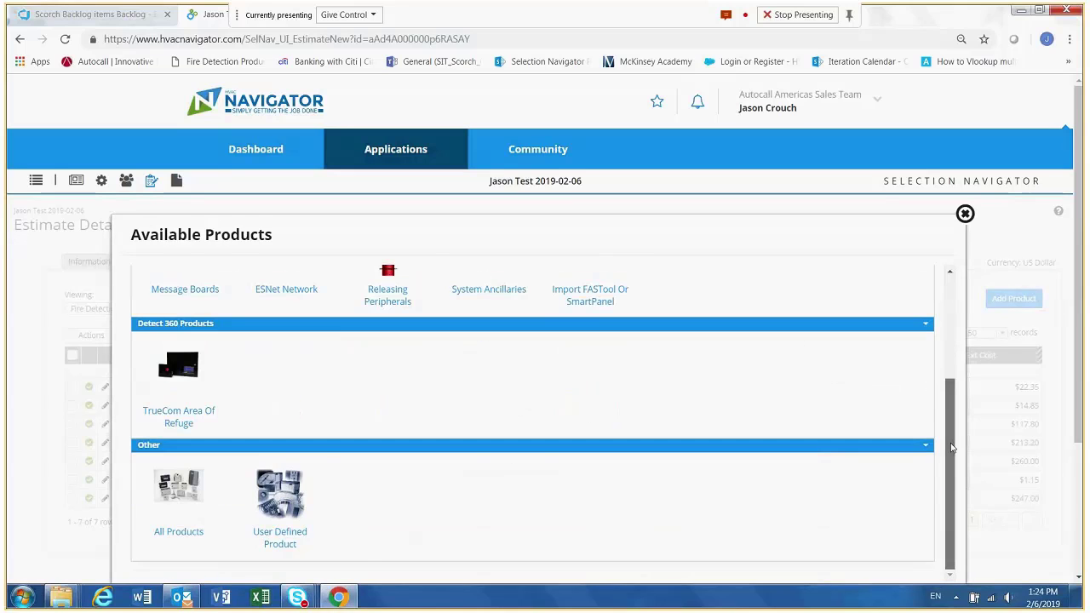
pyautogui.click(279, 533)
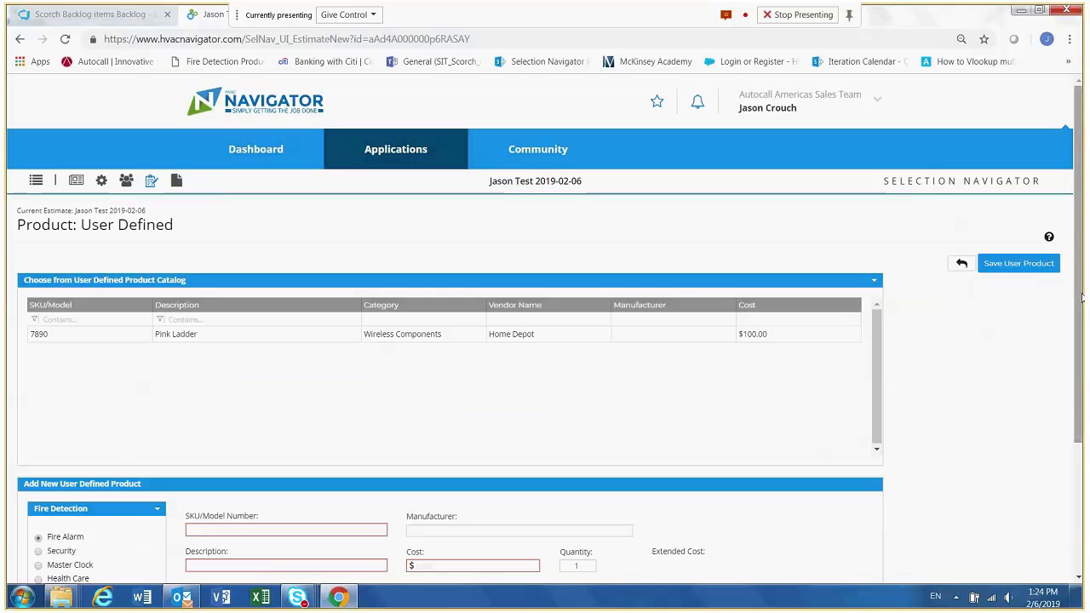
pyautogui.scroll(-2, 677, 501)
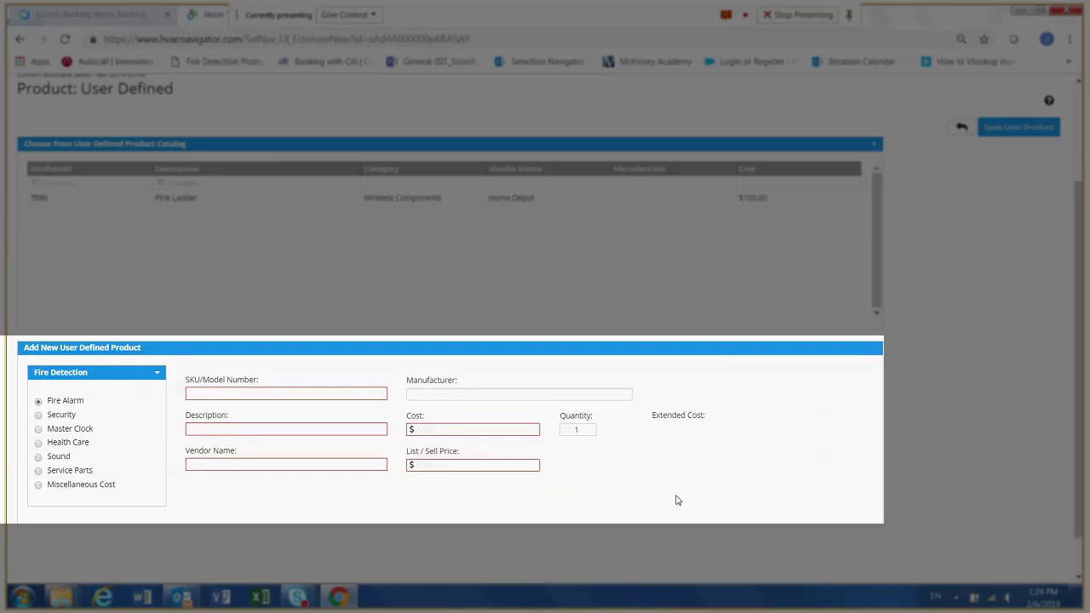
pyautogui.click(279, 393)
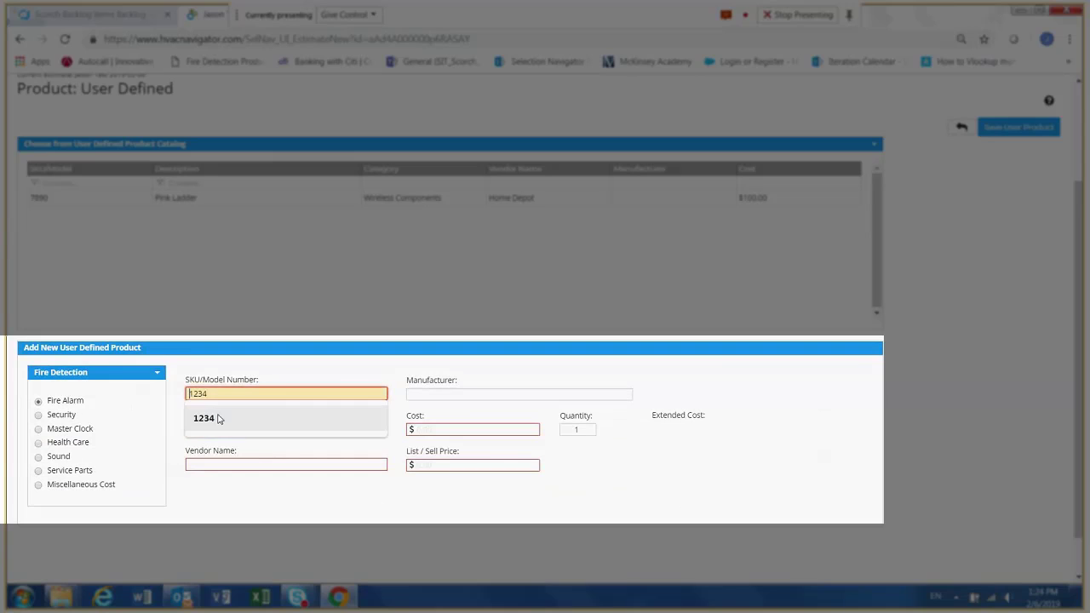
pyautogui.click(223, 416)
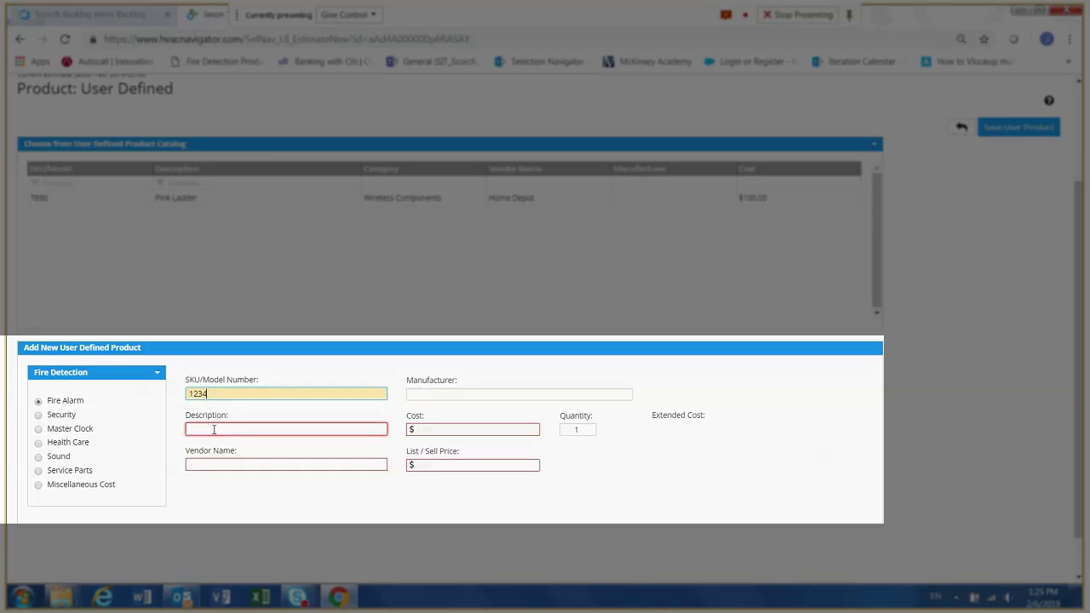
pyautogui.click(214, 429)
pyautogui.click(207, 481)
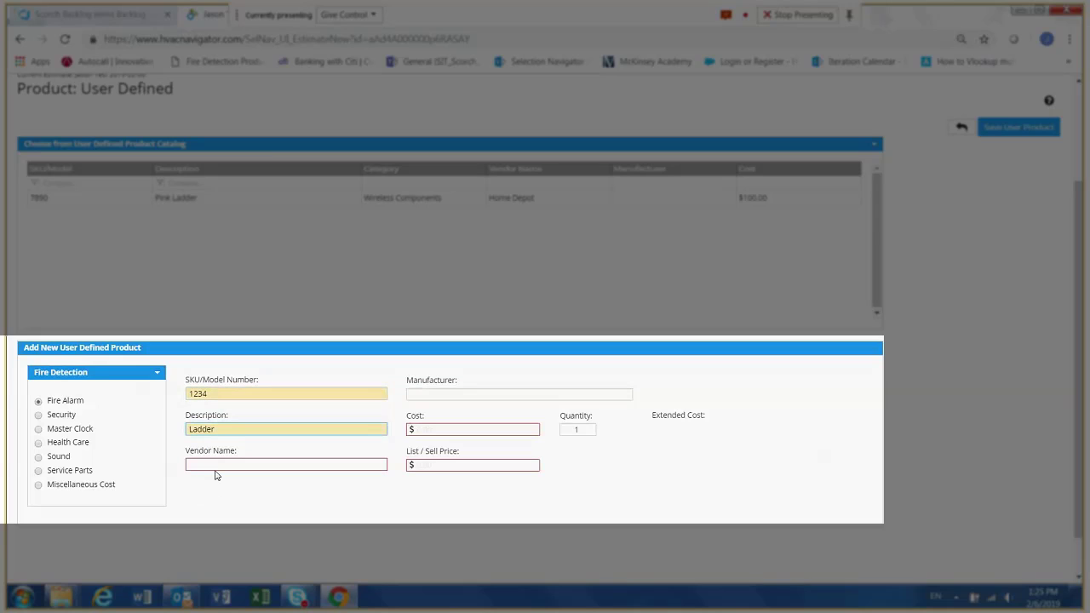
pyautogui.click(214, 464)
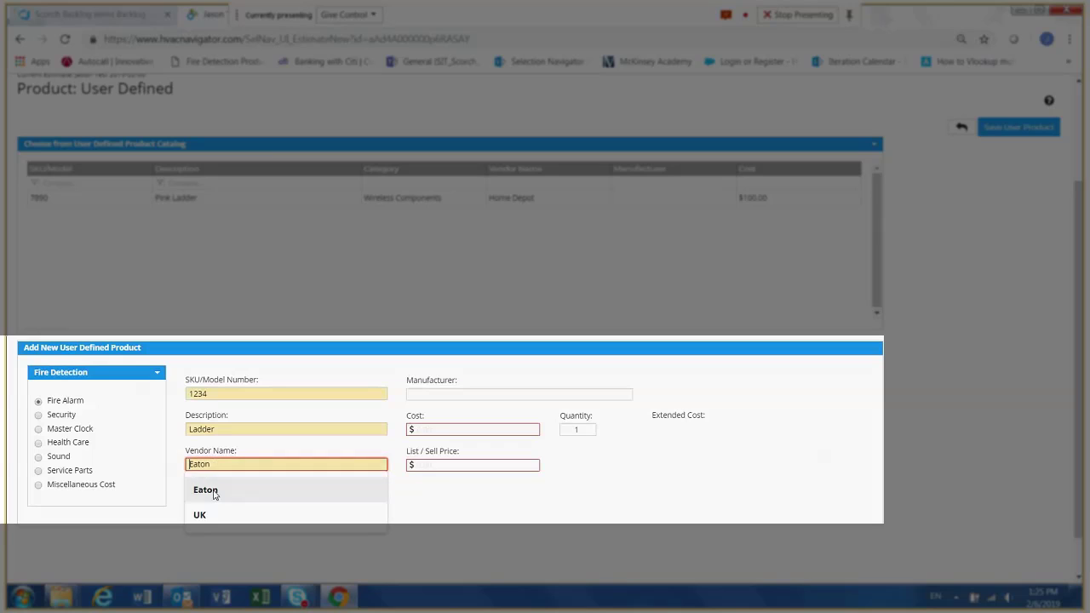
pyautogui.click(209, 491)
# - Set the ladder's manufacturer to Ladders r Us and its cost to $100.00
pyautogui.click(443, 394)
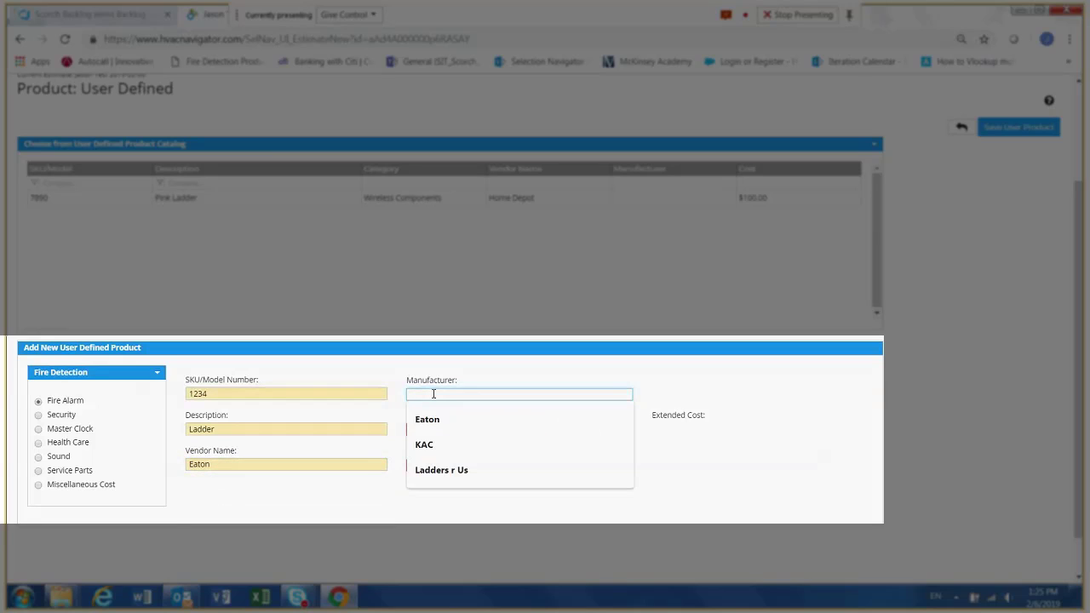
pyautogui.click(433, 469)
pyautogui.click(430, 429)
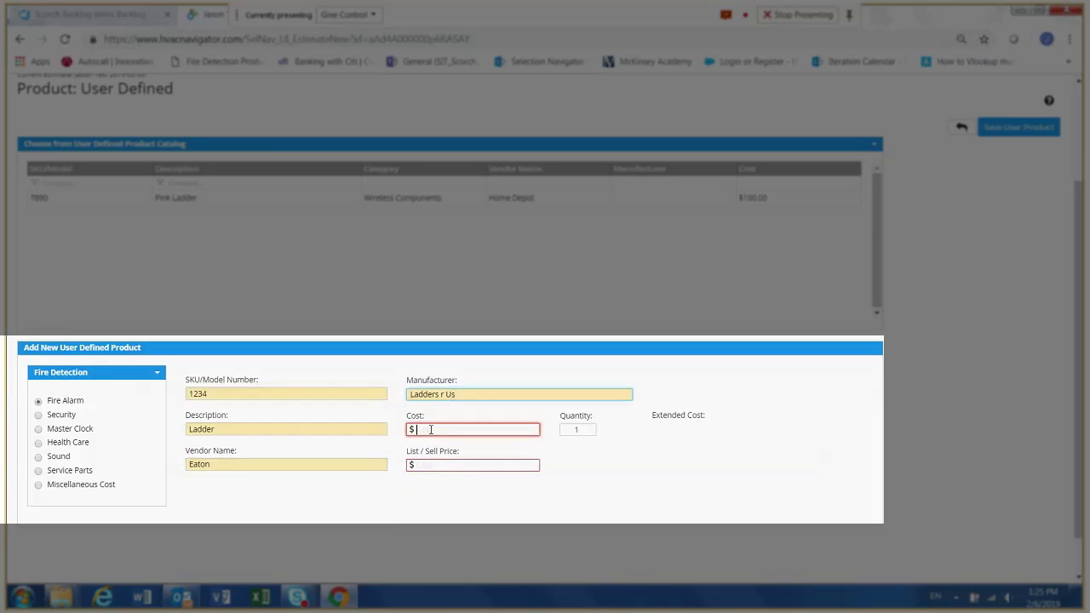
pyautogui.write('100')
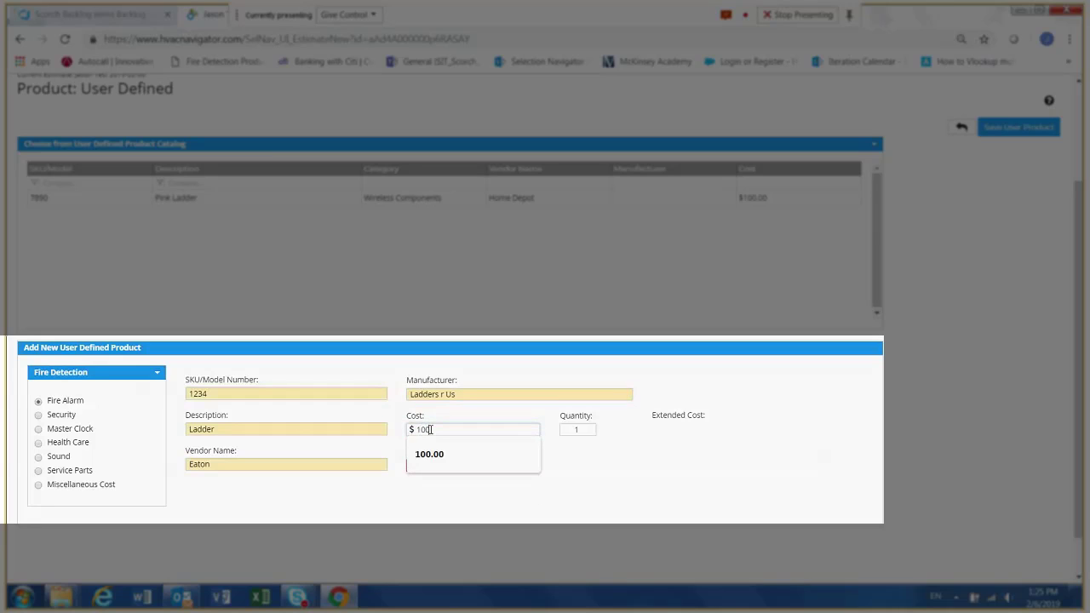
pyautogui.click(430, 453)
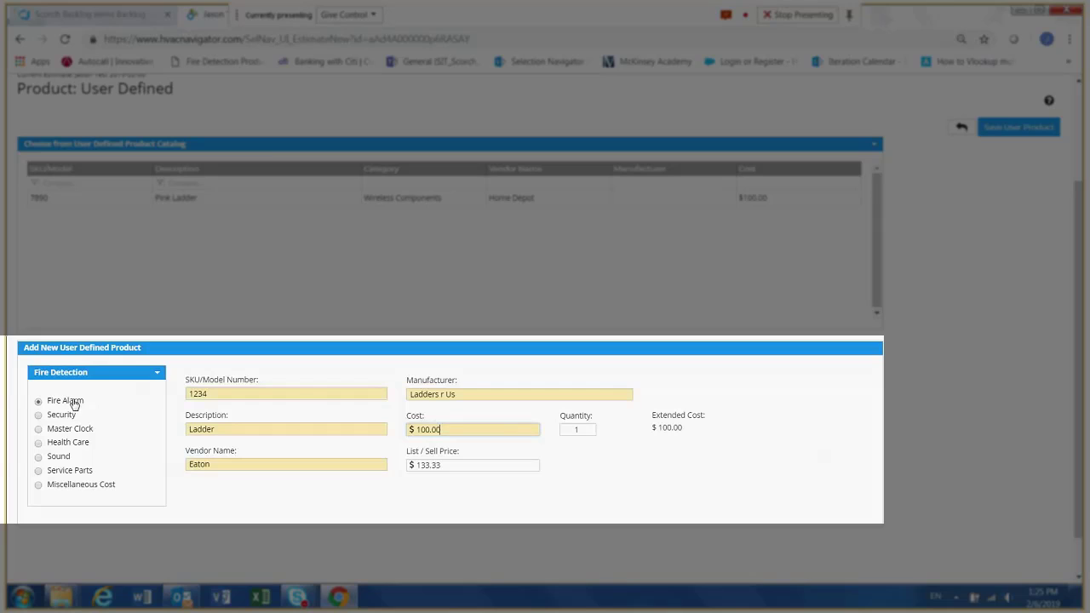
# - Classify the ladder as Miscellaneous Cost, save the user defined product and return to the estimate
pyautogui.click(38, 484)
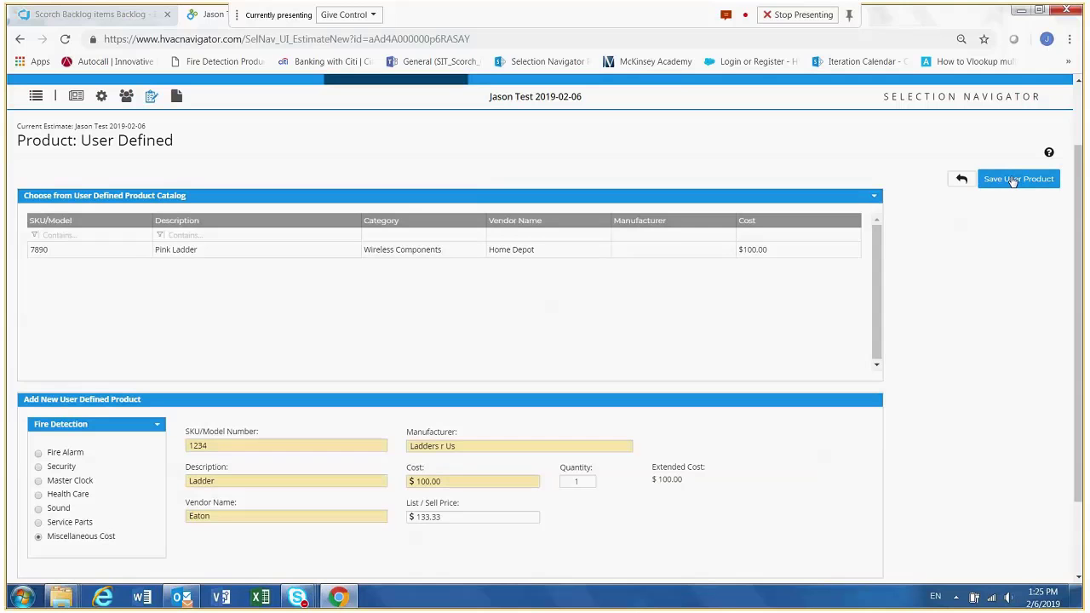
pyautogui.click(1013, 180)
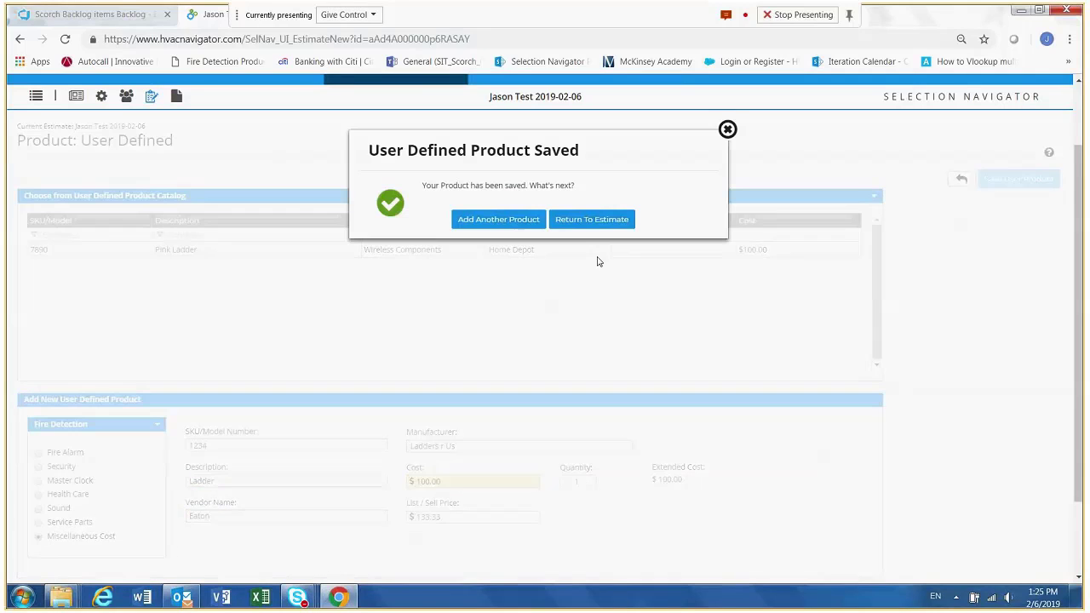
pyautogui.click(583, 221)
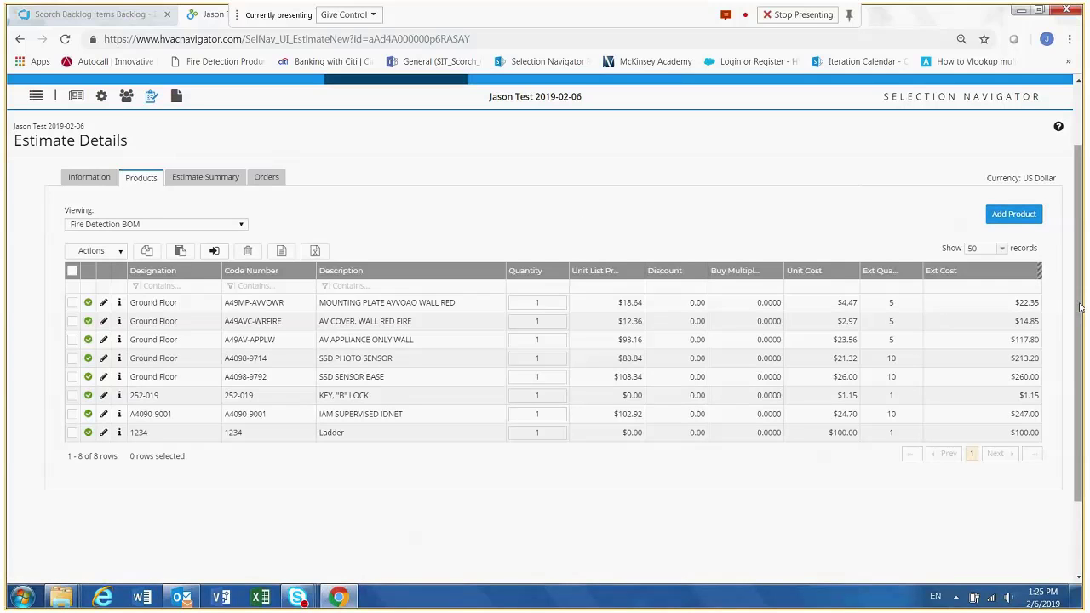
# - Examine the ladder's entry in the Fire Detection BOM and the Other Cost item in the estimate's cost overview
pyautogui.moveTo(1079, 307); pyautogui.dragTo(1079, 334)
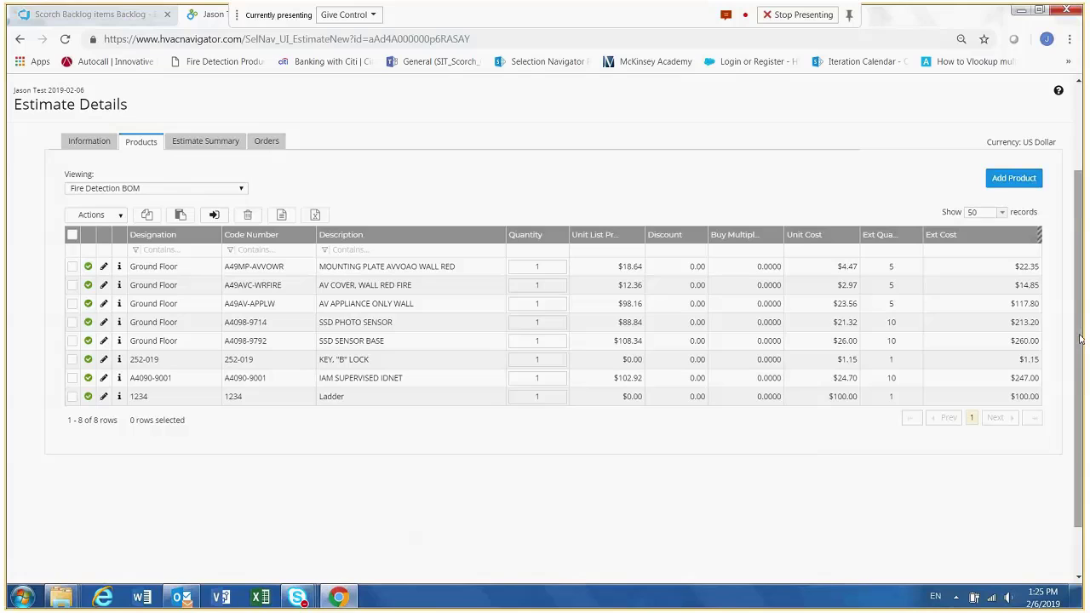
pyautogui.moveTo(1079, 339); pyautogui.dragTo(1079, 359)
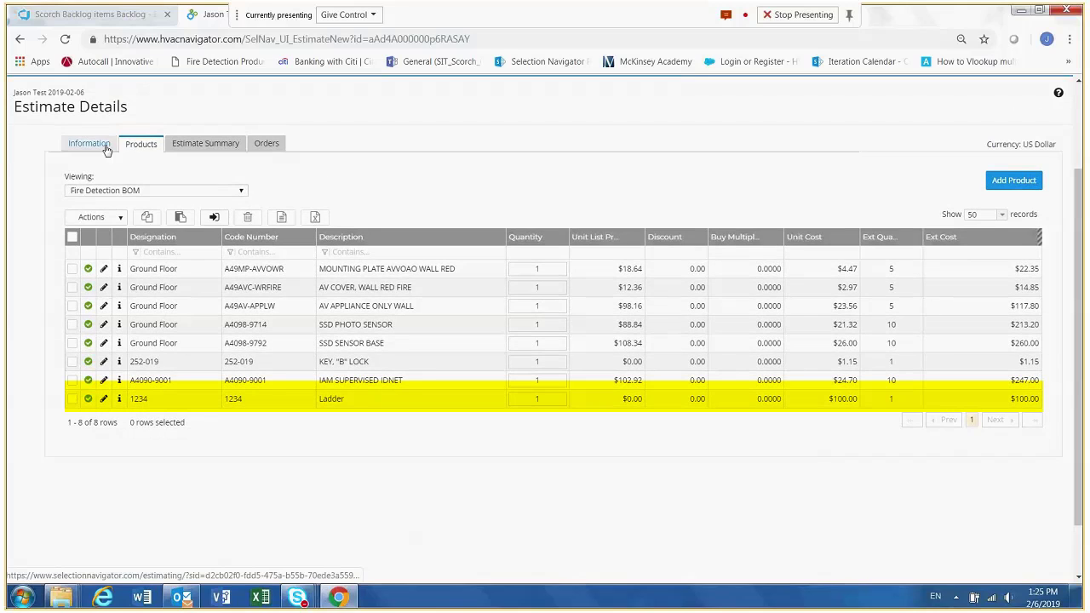
pyautogui.click(106, 149)
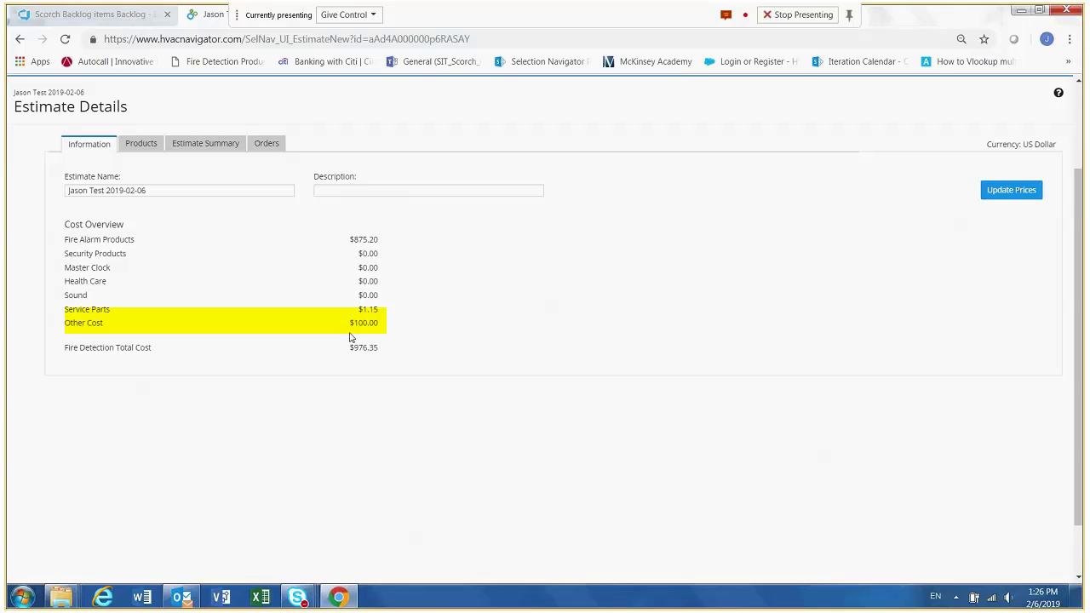
pyautogui.click(142, 145)
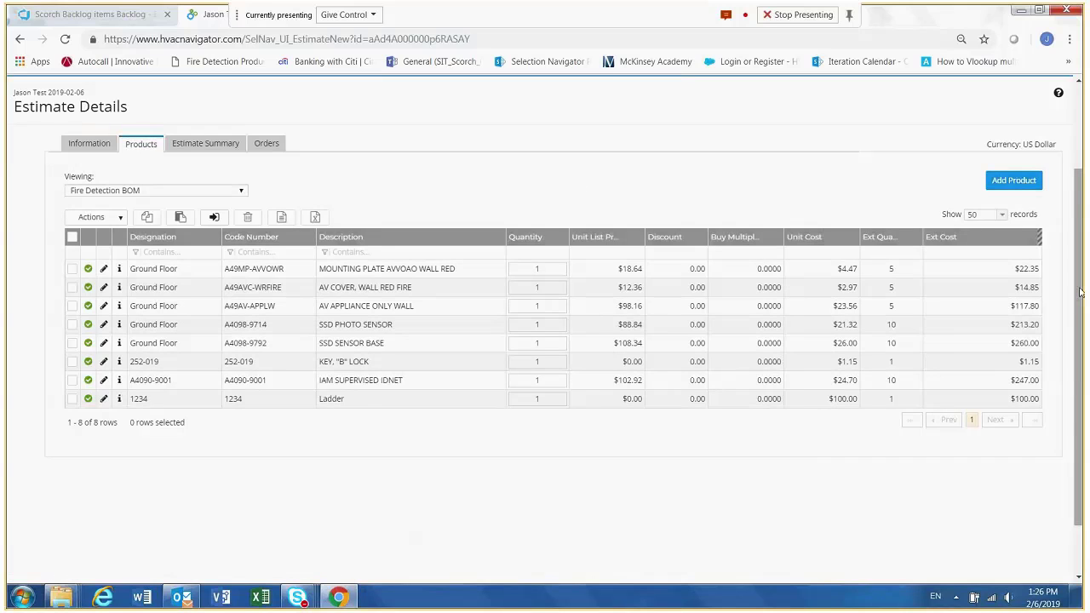
pyautogui.moveTo(1079, 292); pyautogui.dragTo(1079, 209)
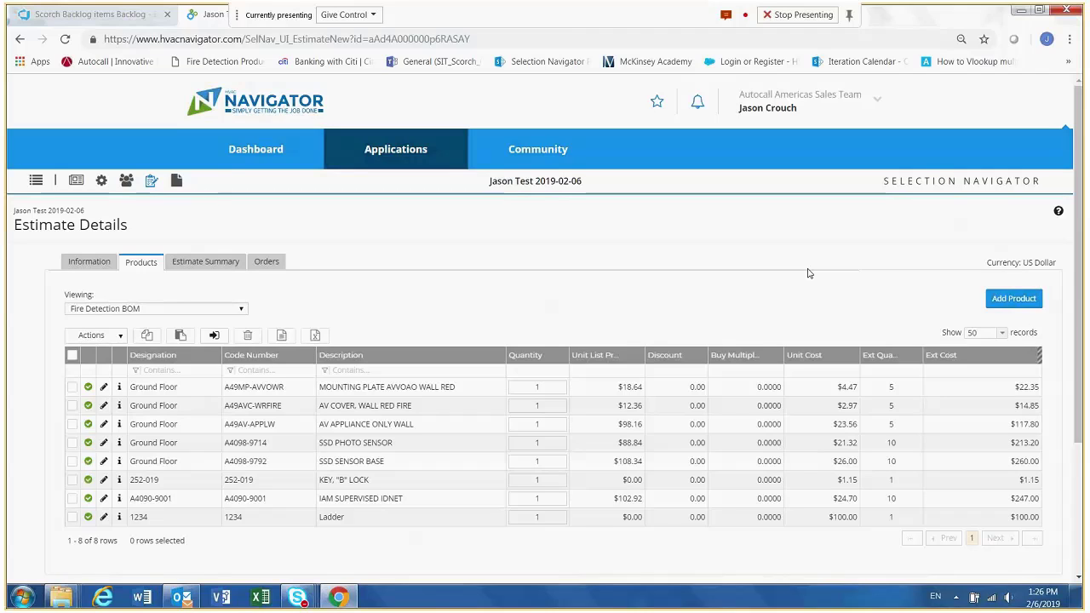
# - Add a FASTool or SmartPanel import product to the estimate by uploading main_panel_ground_floor.csv from the SmartPanel folder
pyautogui.click(1003, 302)
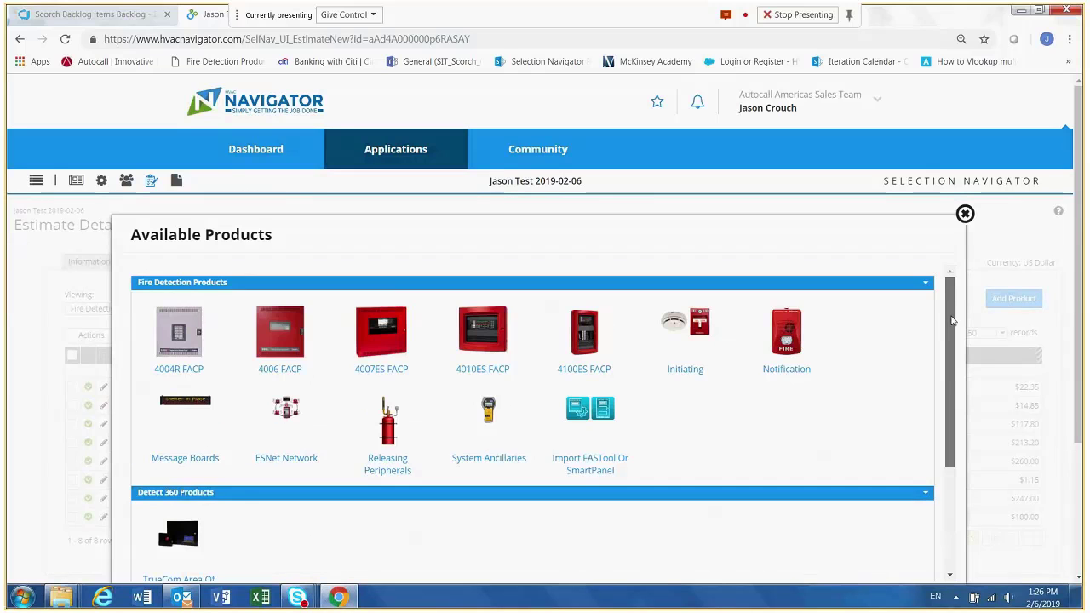
pyautogui.moveTo(951, 320); pyautogui.dragTo(949, 349)
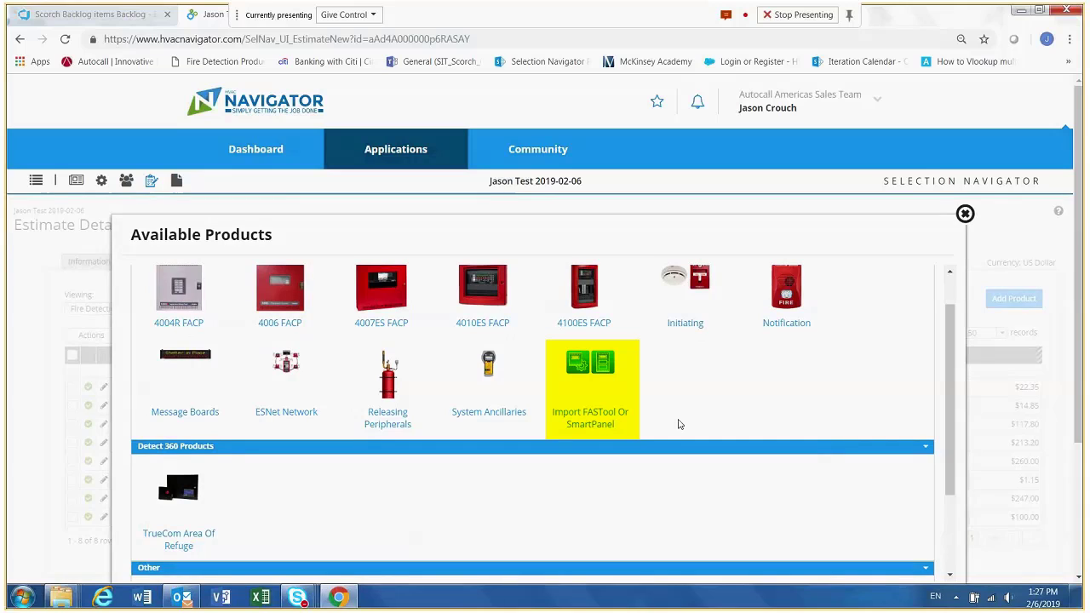
pyautogui.click(587, 414)
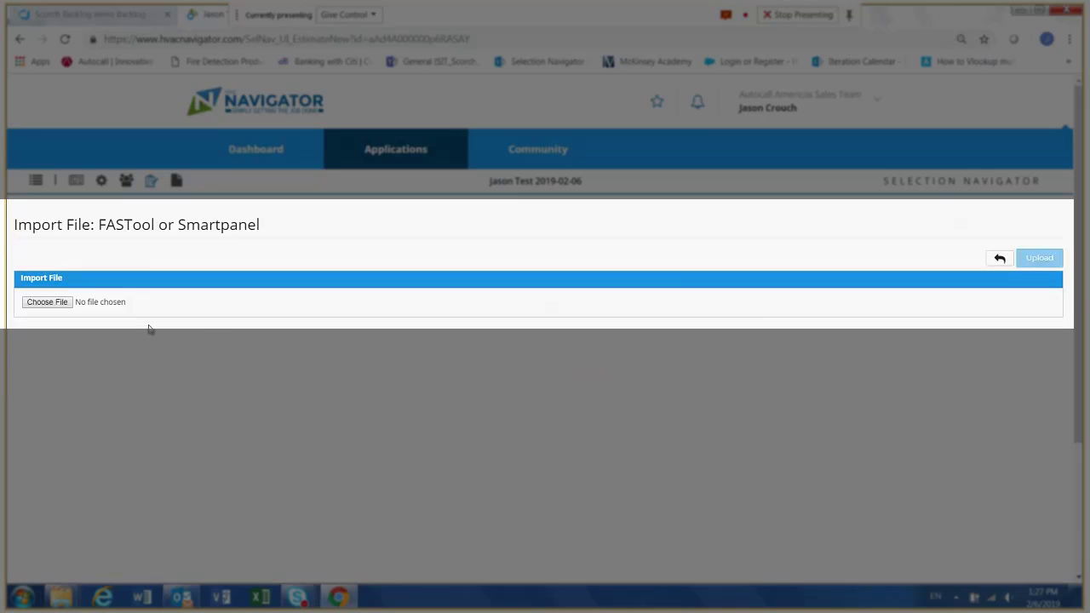
pyautogui.click(62, 307)
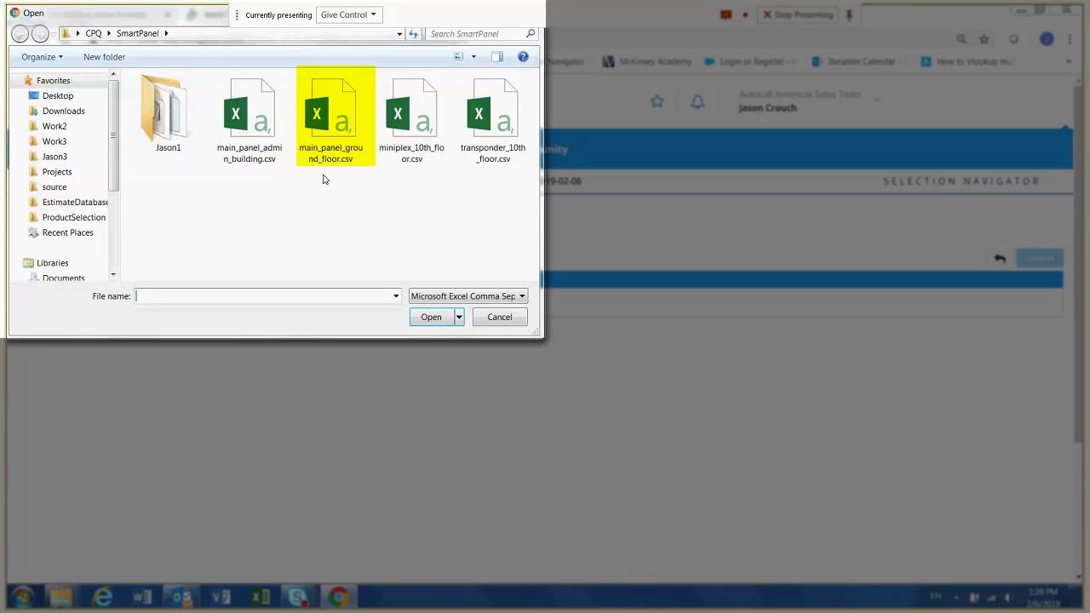
pyautogui.click(339, 125)
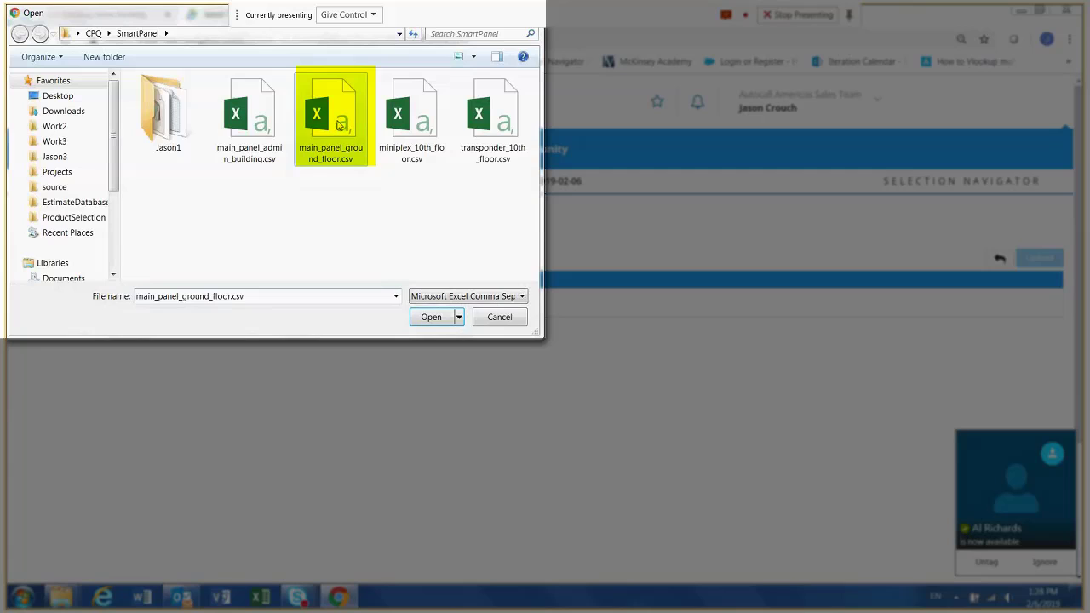
pyautogui.click(431, 318)
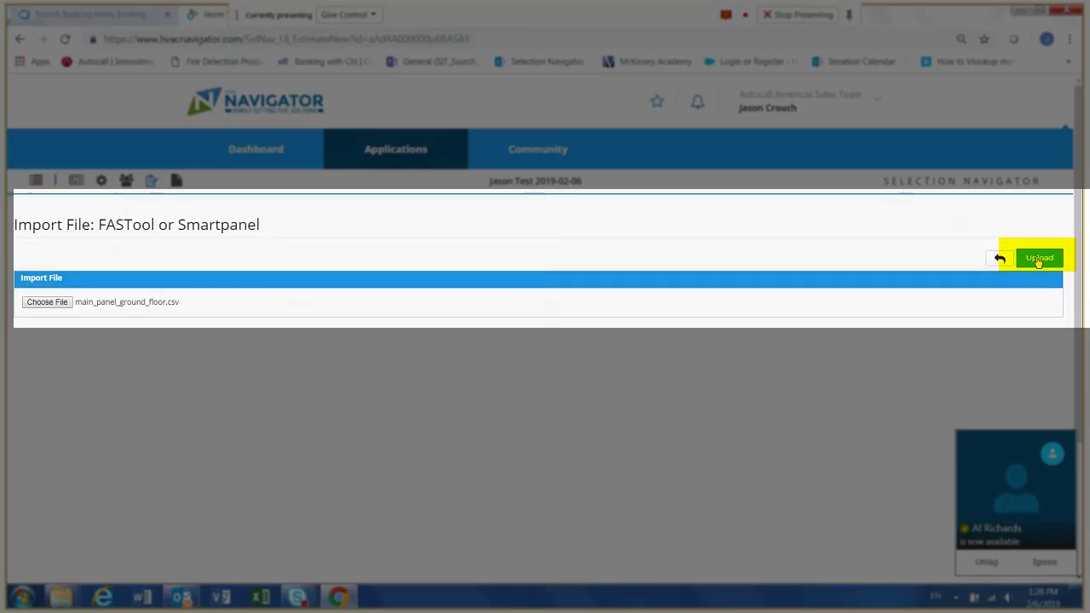
pyautogui.click(1037, 261)
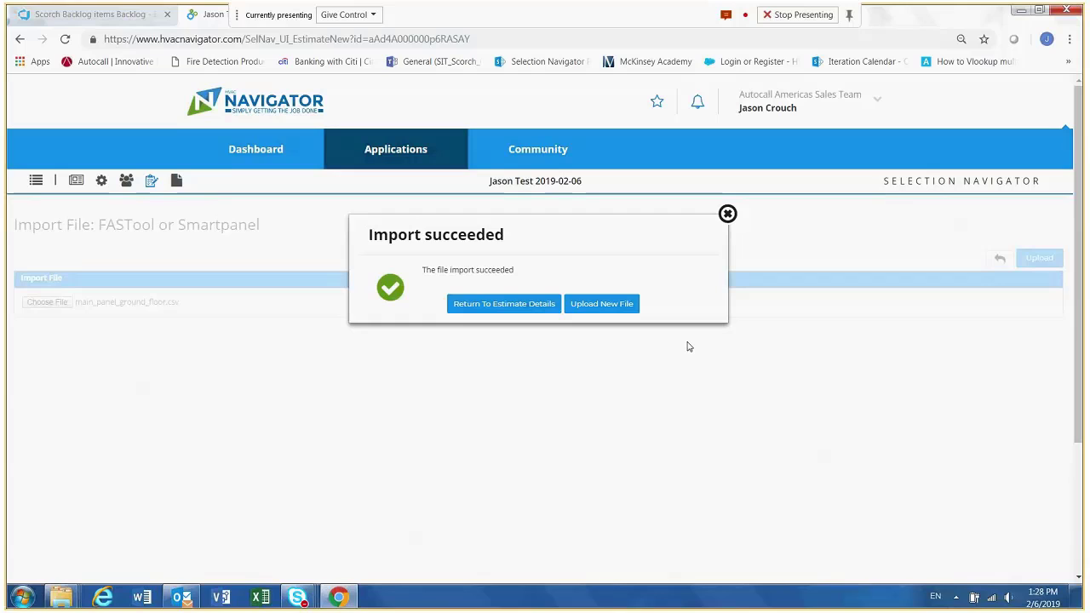
# - Import a second SmartPanel file, transponder_10th_floor.csv, and return to the estimate details
pyautogui.click(614, 304)
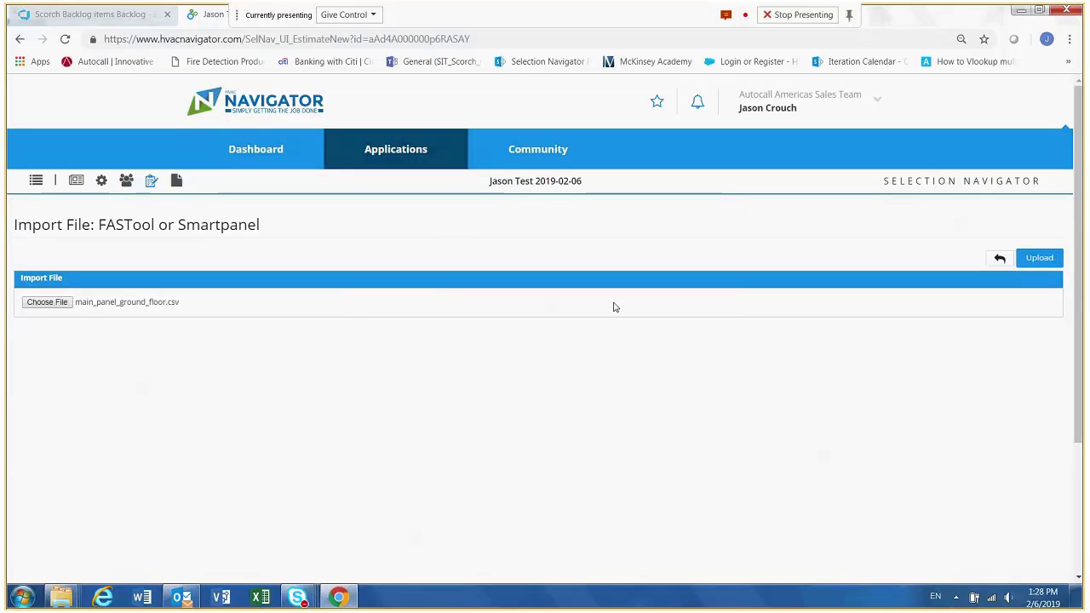
pyautogui.click(42, 302)
pyautogui.click(494, 119)
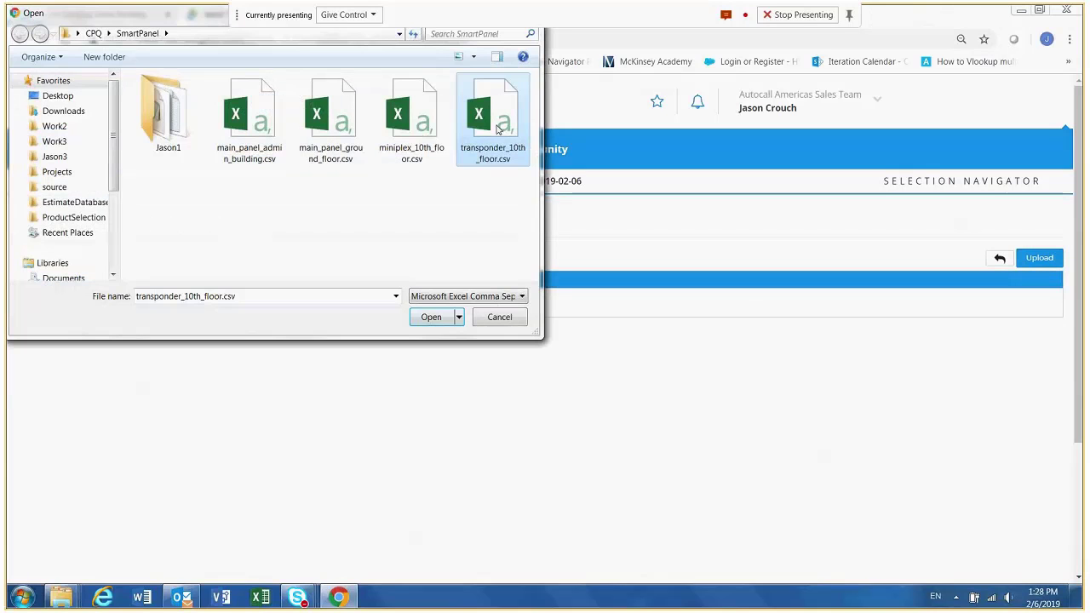
pyautogui.click(431, 319)
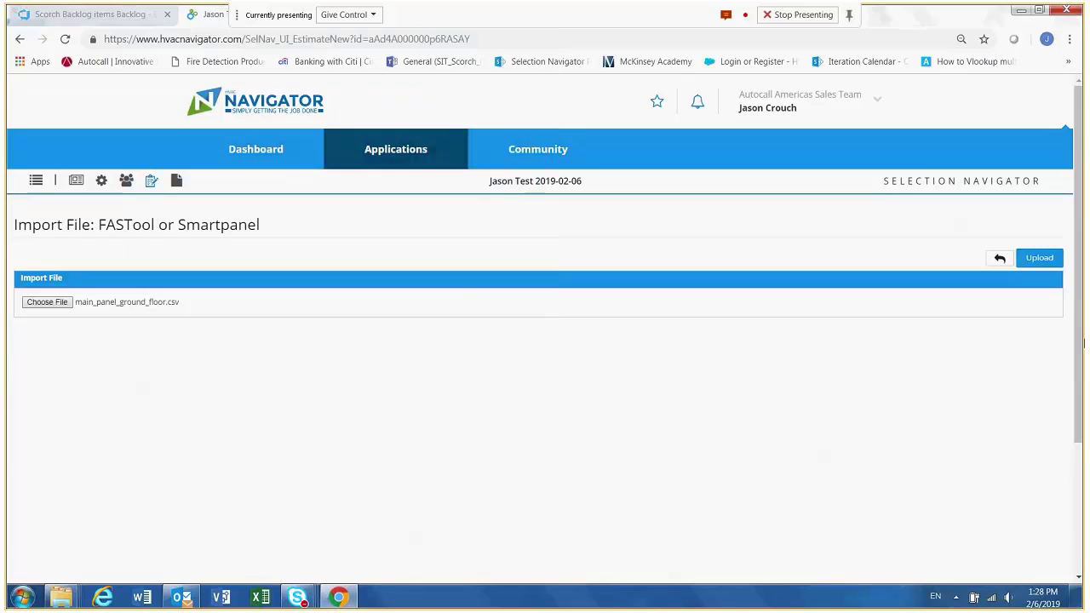
pyautogui.click(1049, 261)
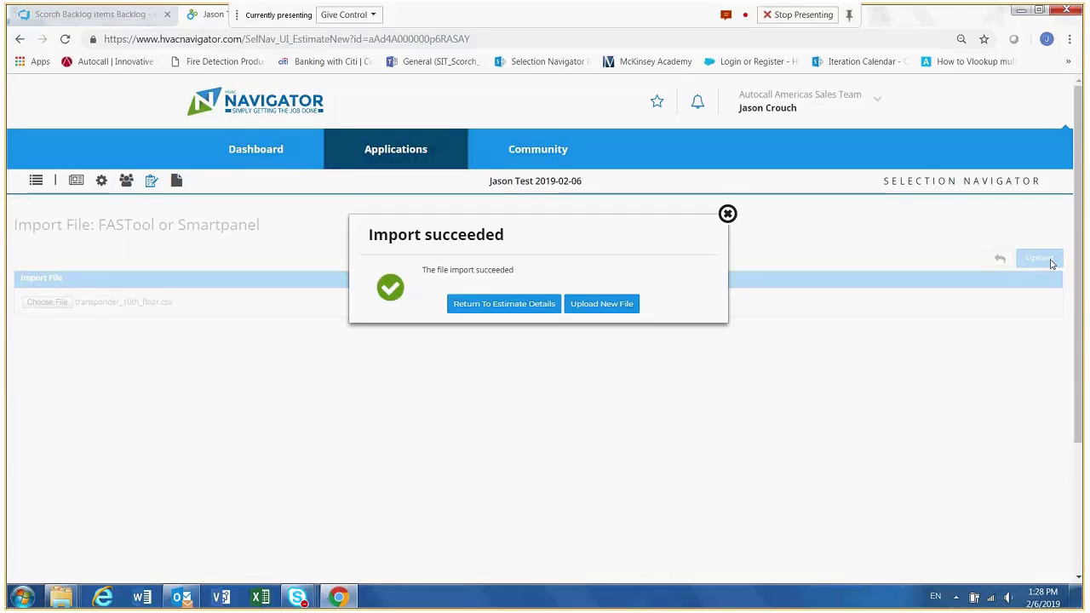
pyautogui.click(537, 308)
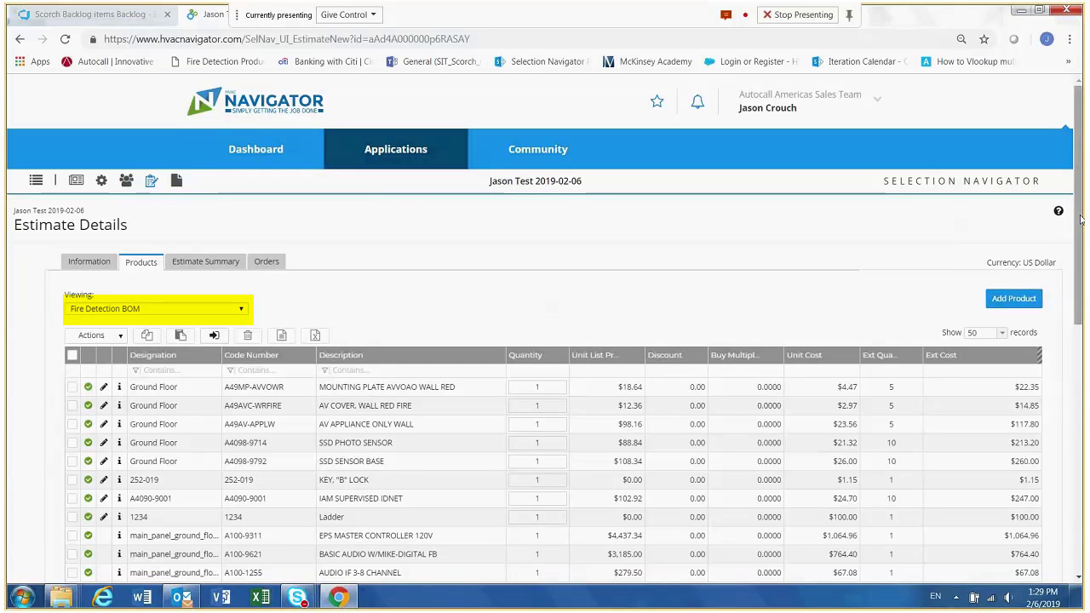
# - Examine the imported main_panel_ground_floor and transponder_10th_floor products in the Fire Detection BOM and All Products views
pyautogui.moveTo(1080, 220); pyautogui.dragTo(1083, 311)
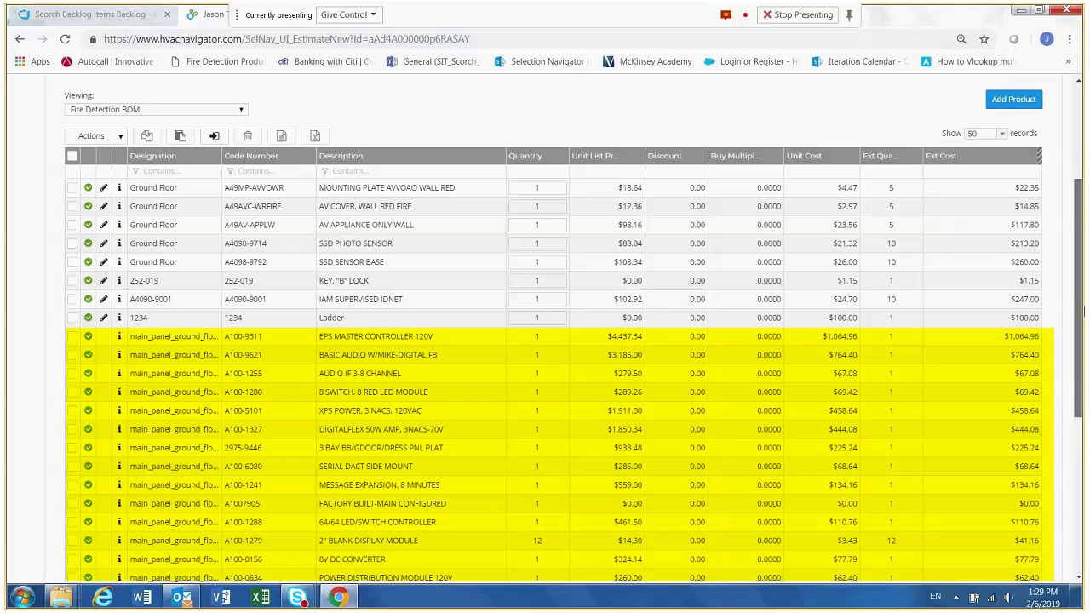
pyautogui.moveTo(1083, 313); pyautogui.dragTo(1083, 376)
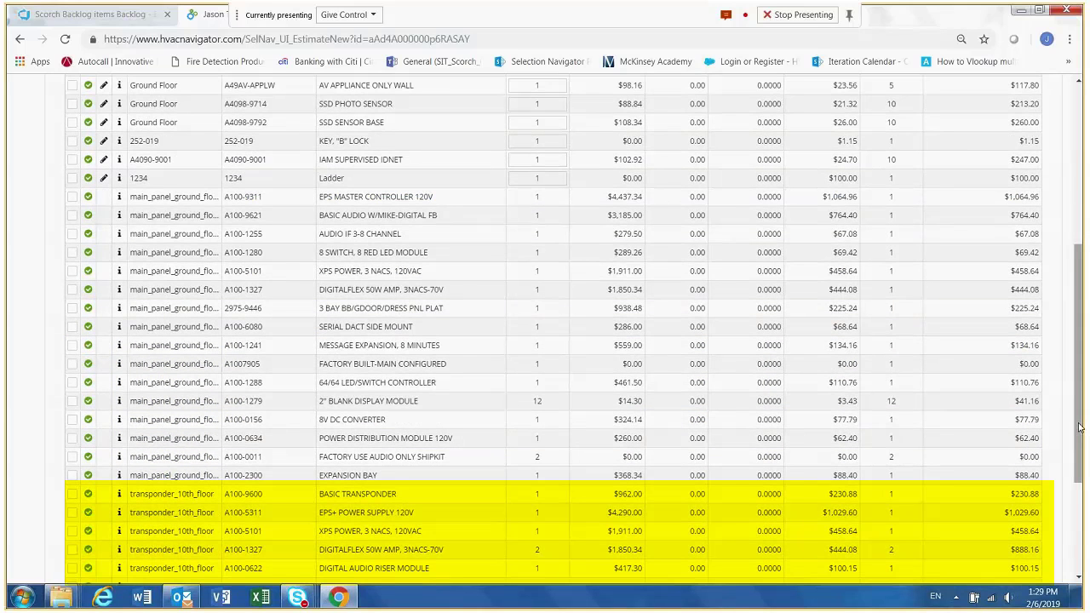
pyautogui.moveTo(1079, 427); pyautogui.dragTo(1076, 322)
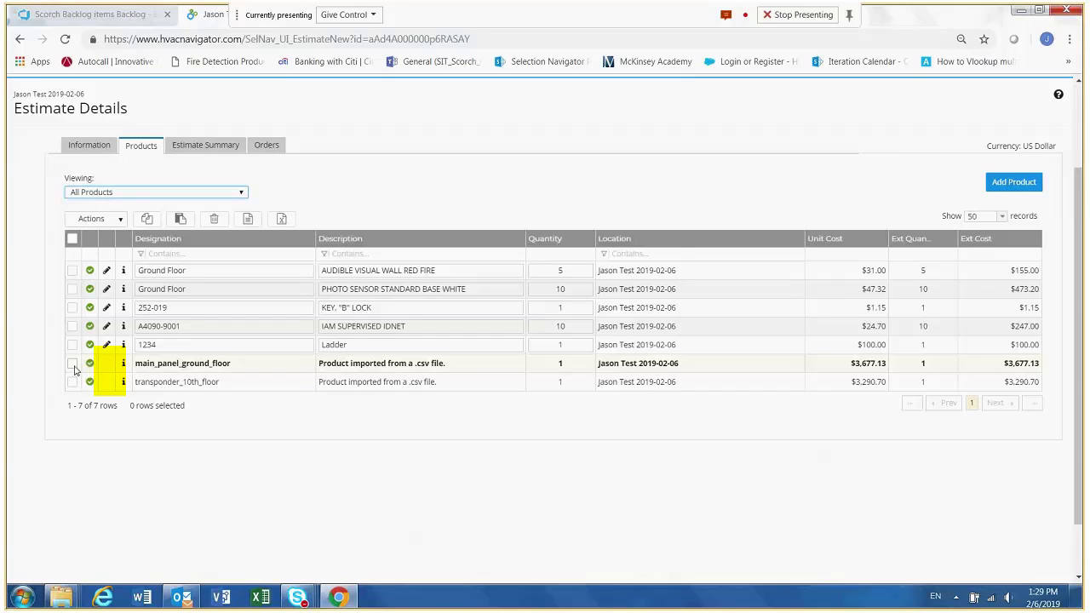
pyautogui.click(72, 363)
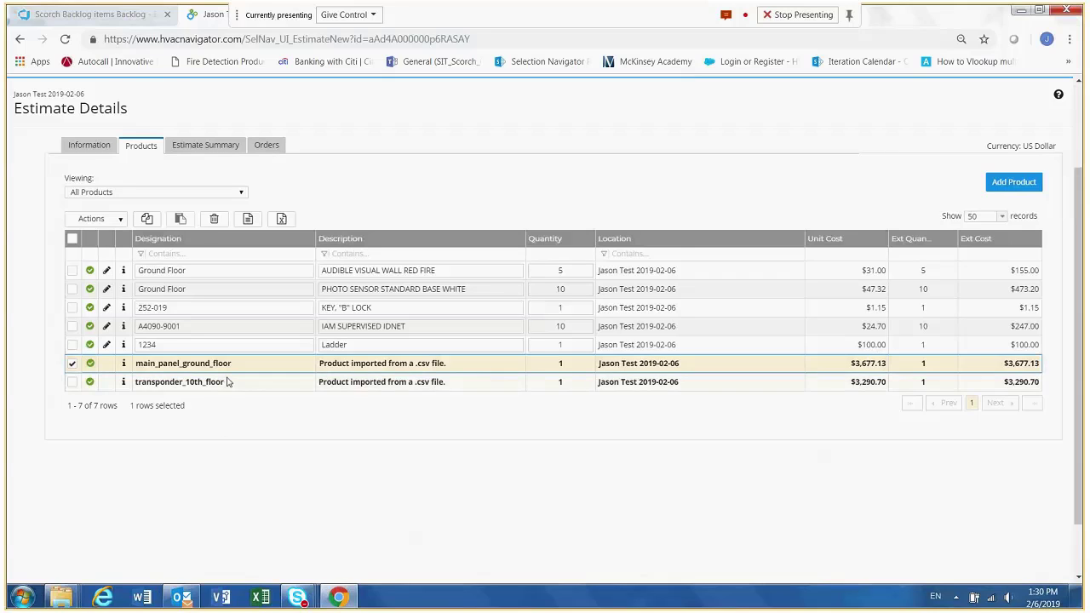
pyautogui.click(73, 364)
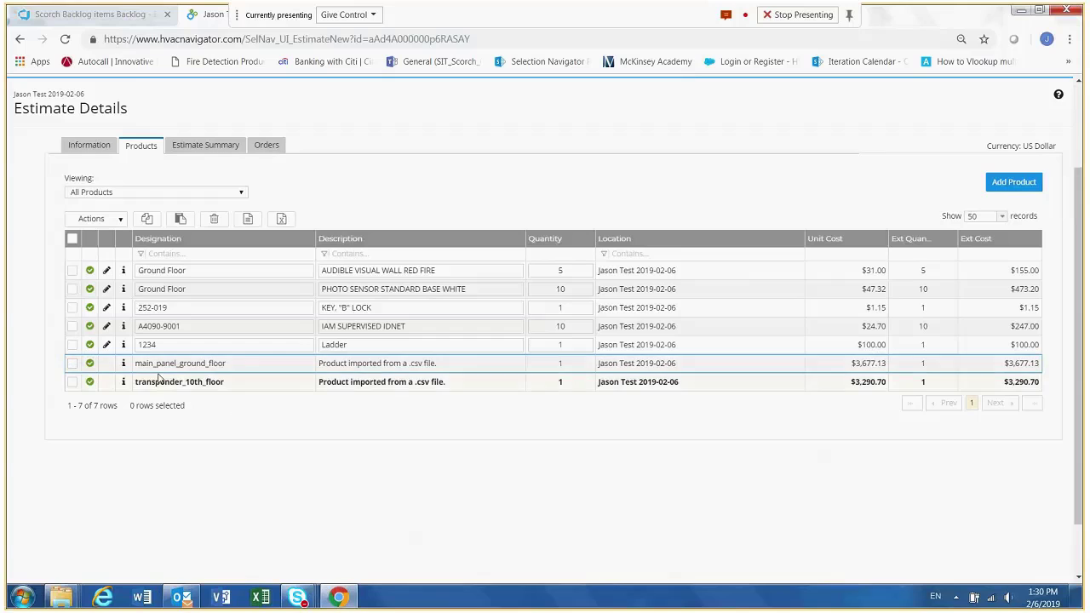
pyautogui.click(123, 384)
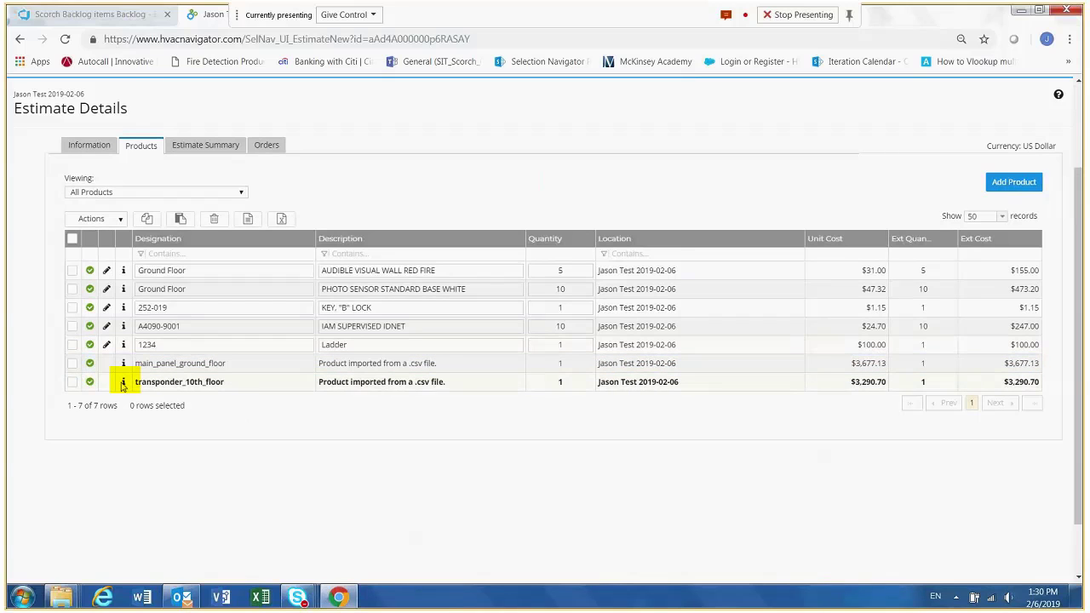
pyautogui.click(124, 383)
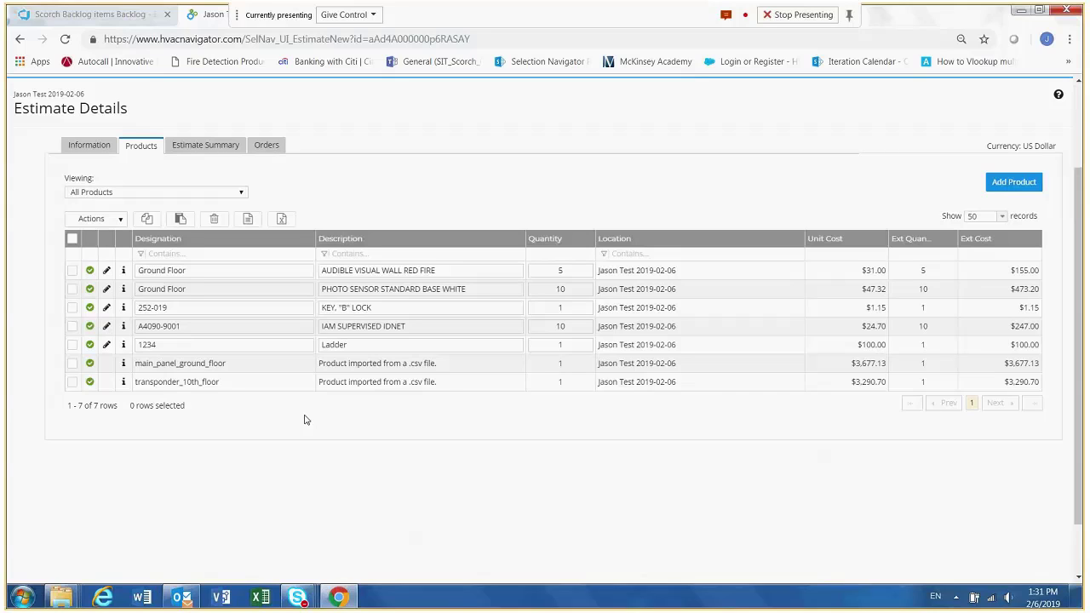
# - Display the Fire Detection BOM and select its five Ground Floor items
pyautogui.click(240, 193)
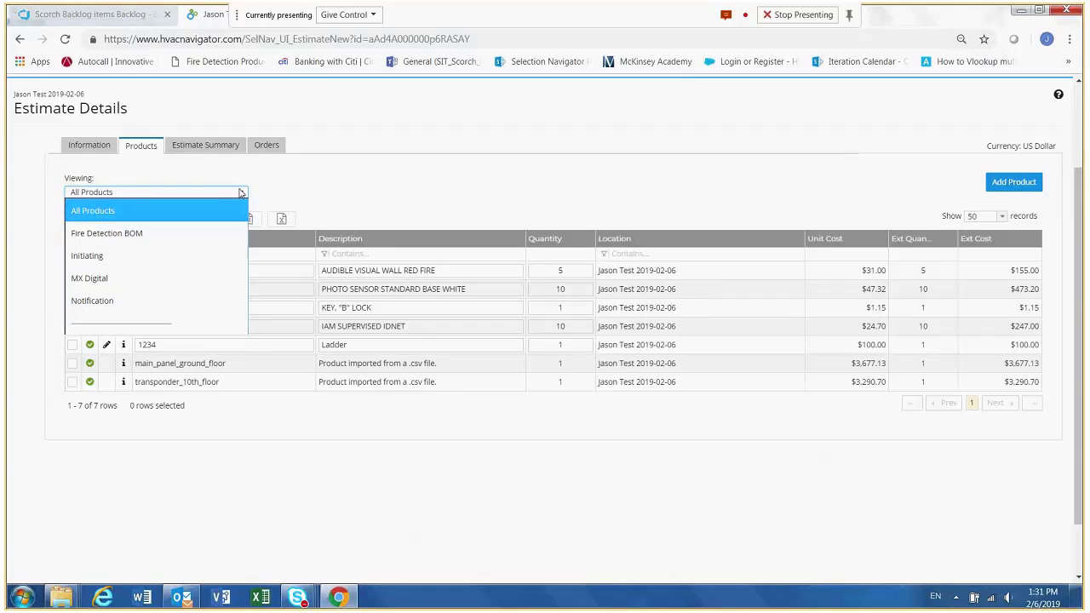
pyautogui.click(151, 233)
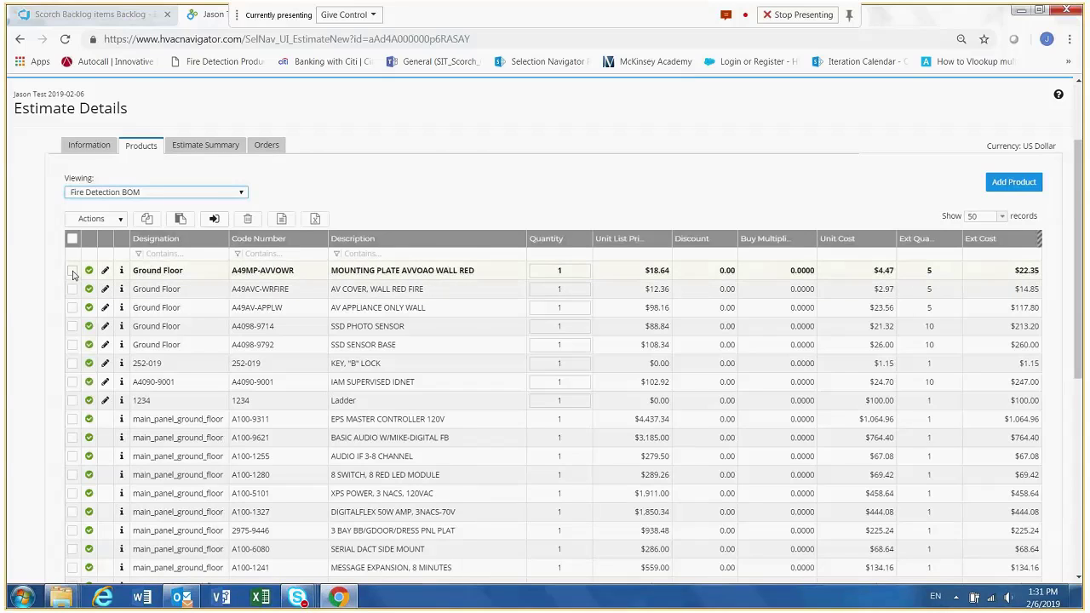
pyautogui.click(73, 272)
pyautogui.click(72, 290)
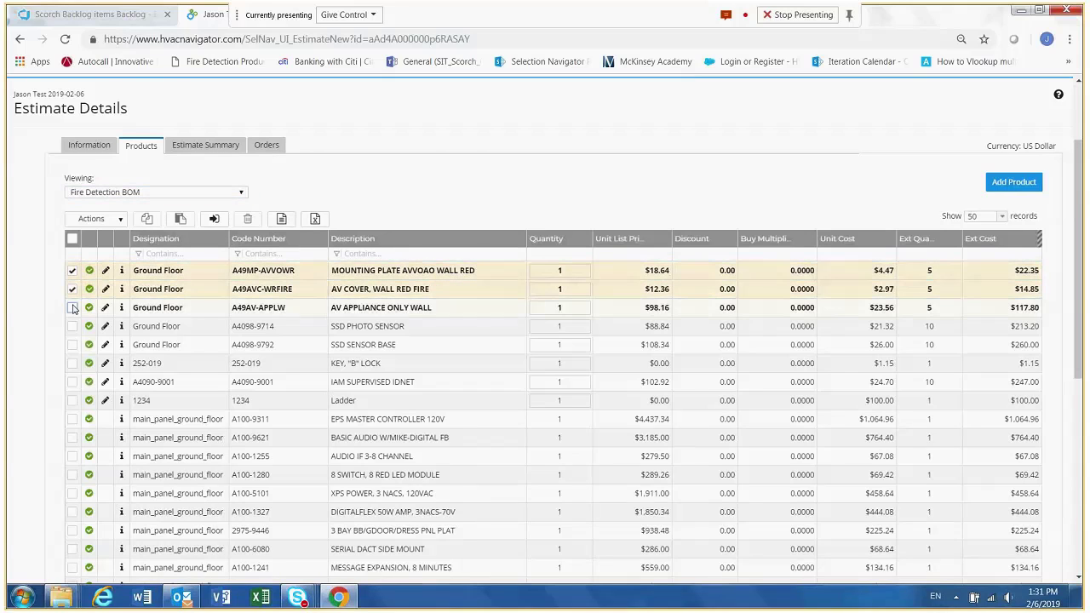
pyautogui.click(73, 308)
pyautogui.click(72, 327)
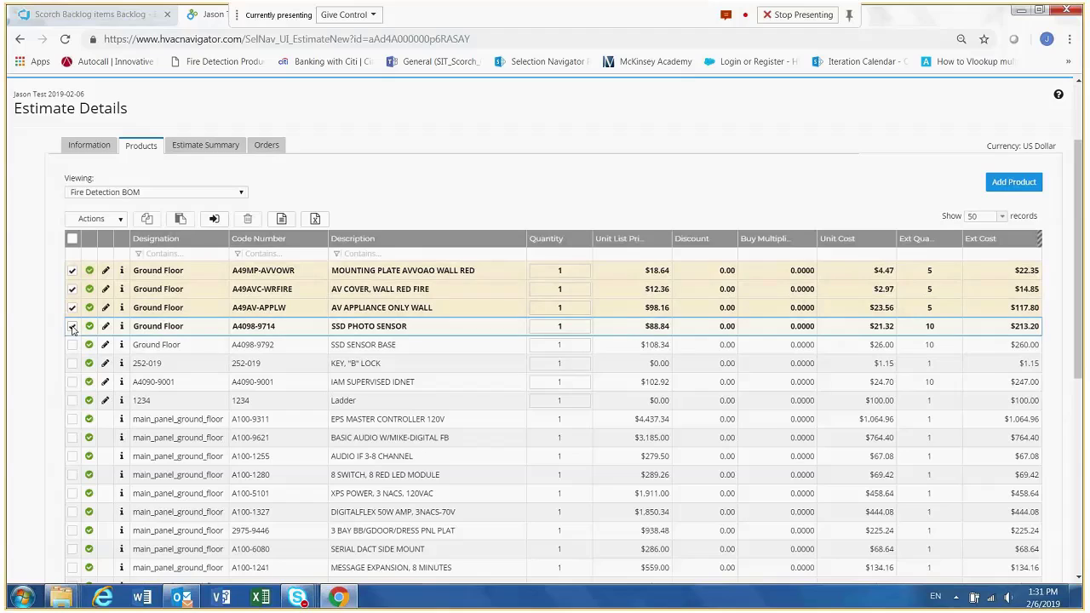
pyautogui.click(72, 345)
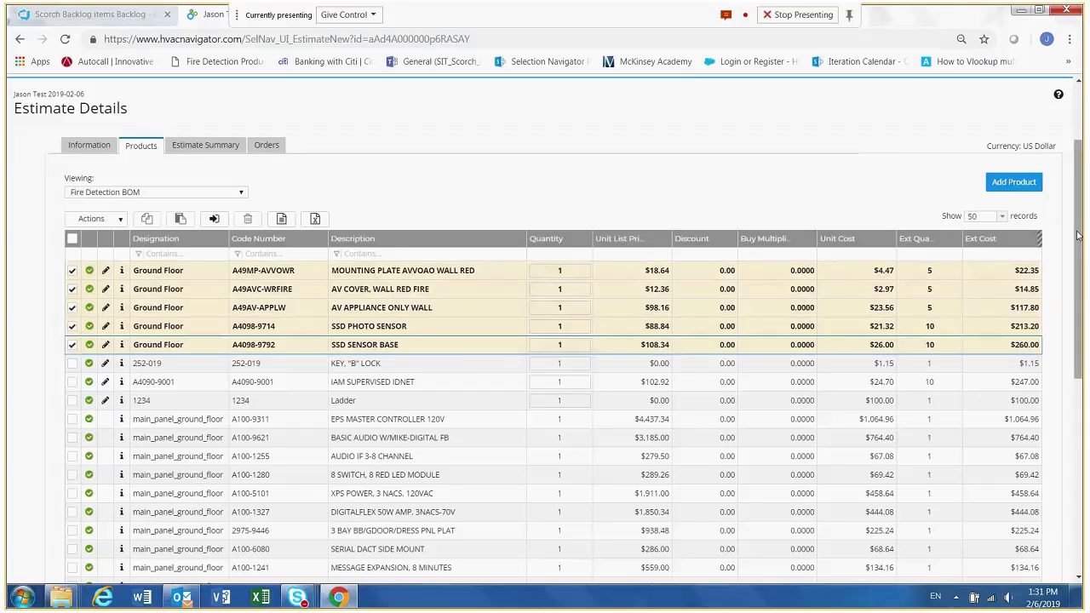
# - Limit the BOM to 10 records per page, select every record on the first page and check page 2
pyautogui.moveTo(1077, 236); pyautogui.dragTo(1078, 276)
pyautogui.click(1001, 242)
pyautogui.click(979, 254)
pyautogui.click(75, 214)
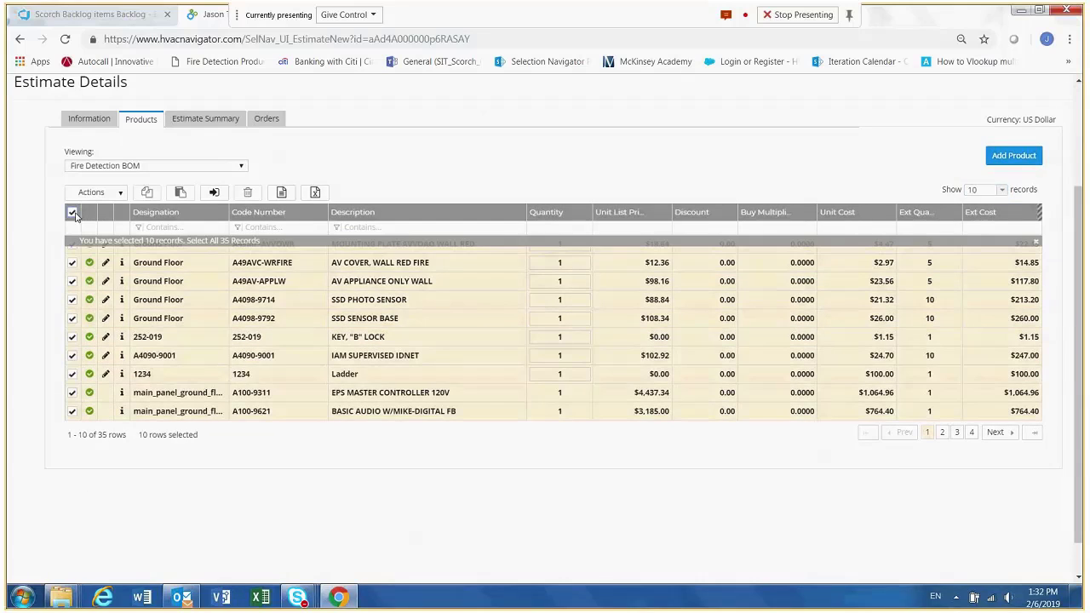
pyautogui.click(942, 434)
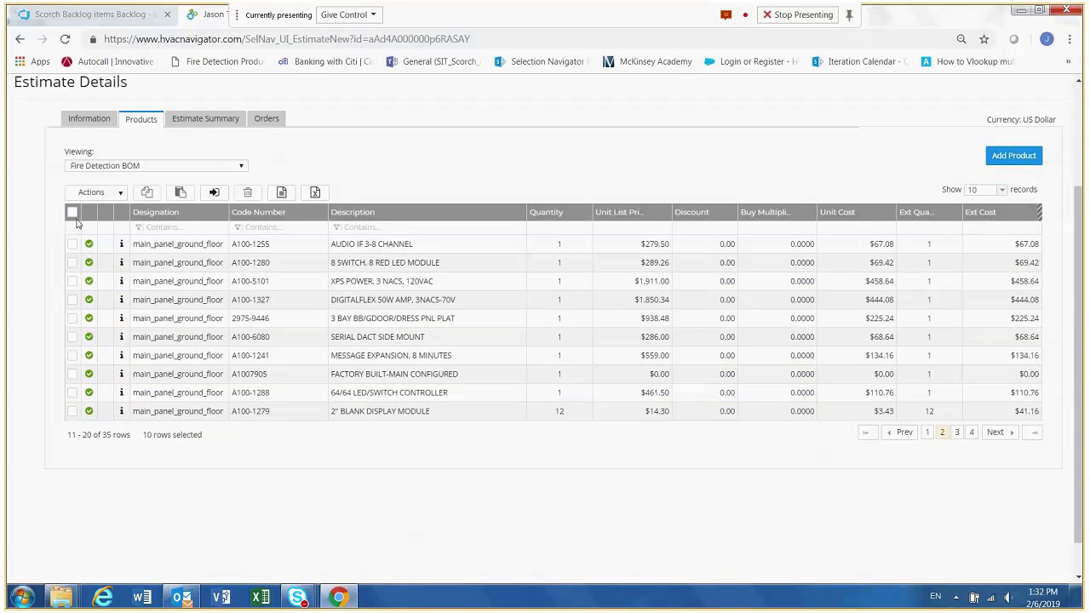
# - Show 50 records per page and select all items in the Fire Detection BOM
pyautogui.click(987, 190)
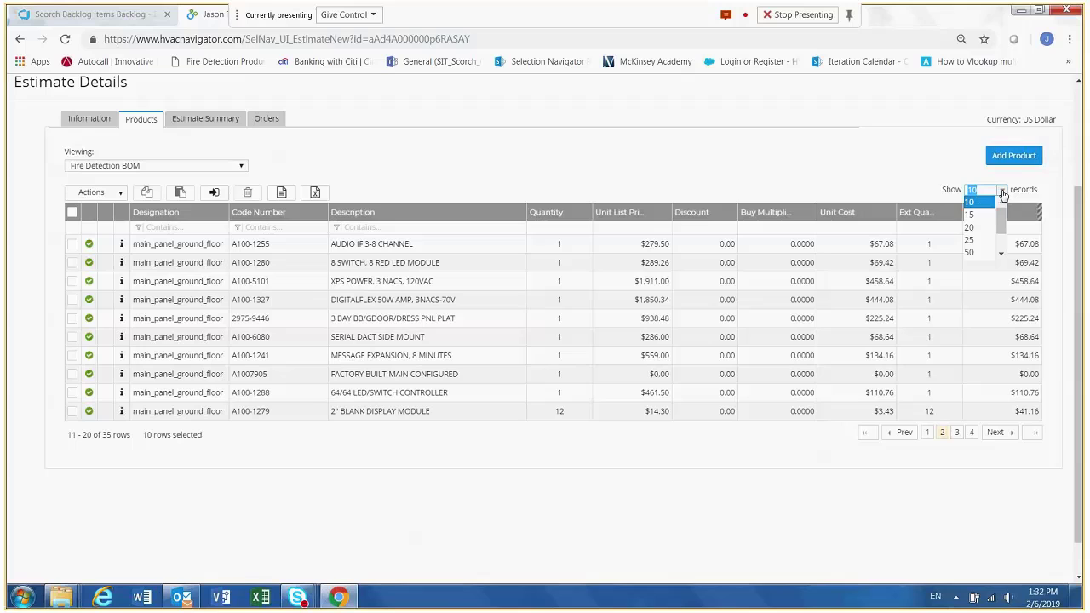
pyautogui.click(973, 252)
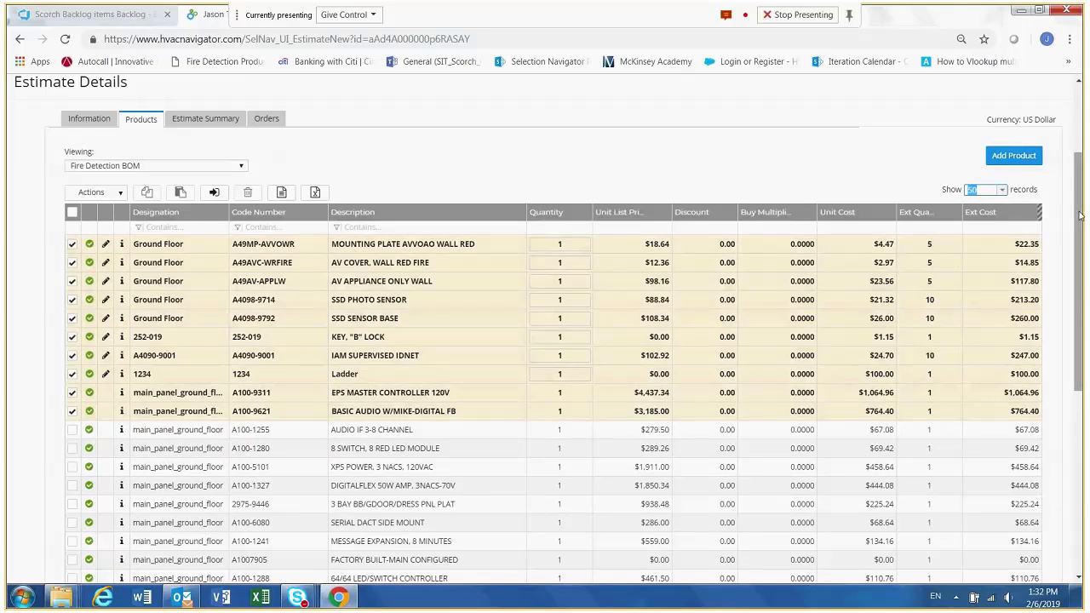
pyautogui.moveTo(1082, 220); pyautogui.dragTo(1082, 159)
pyautogui.click(72, 356)
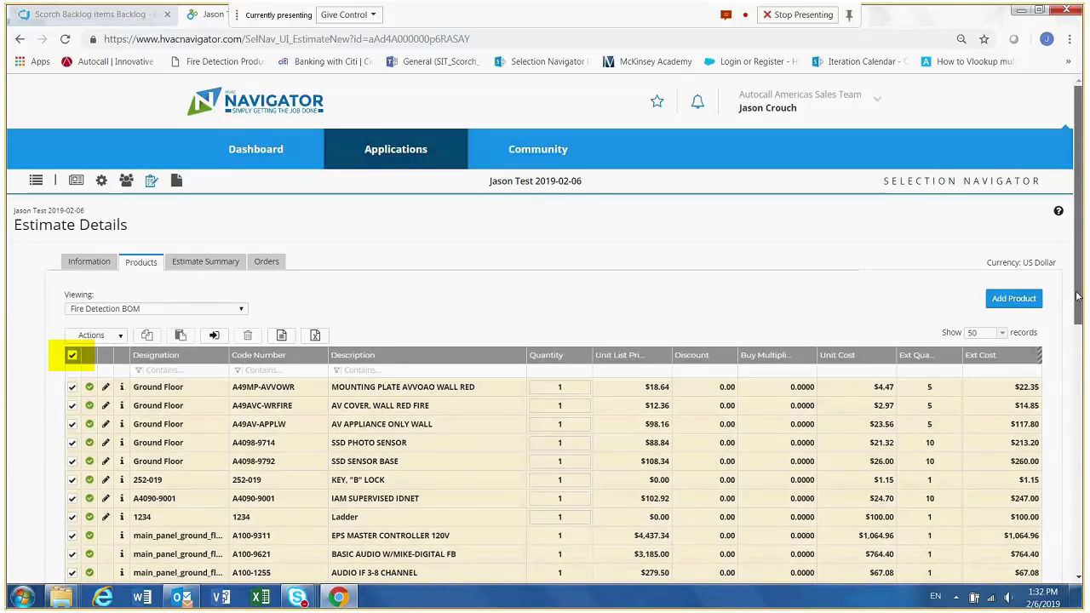
pyautogui.moveTo(1077, 295); pyautogui.dragTo(1083, 482)
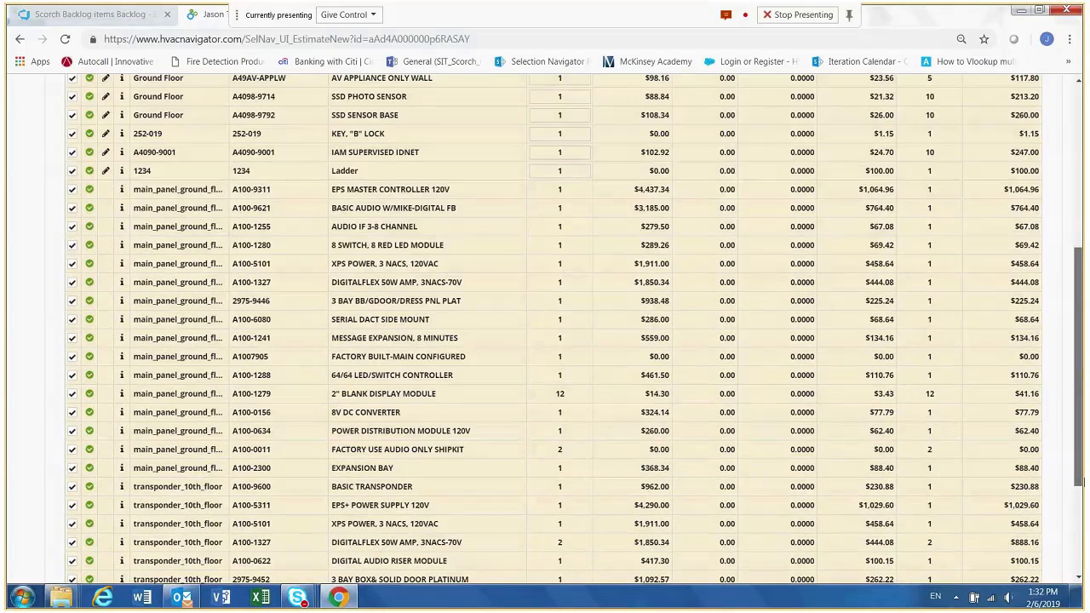
pyautogui.scroll(3, 106, 482)
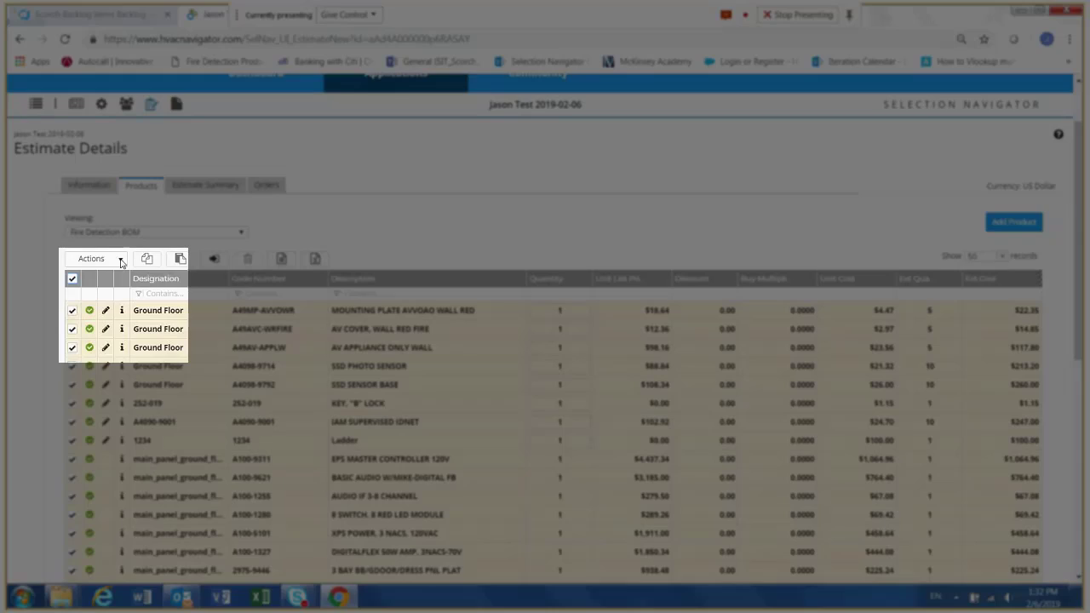
# - Try to start a Special Pricing Request for all selected BOM items, and remove the Ladder (1234) from the selection
pyautogui.click(120, 261)
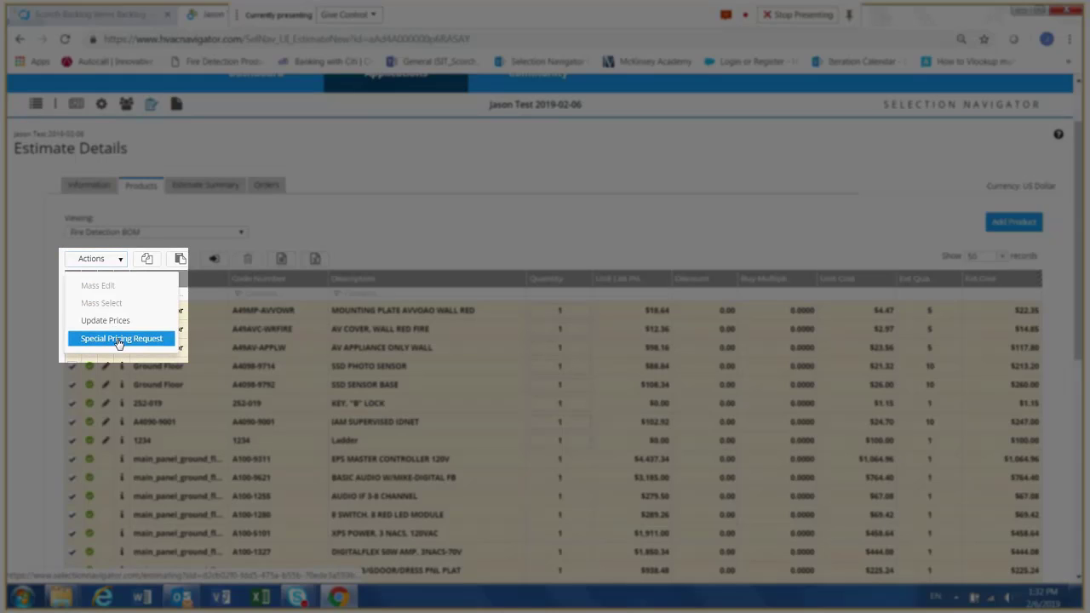
pyautogui.click(118, 342)
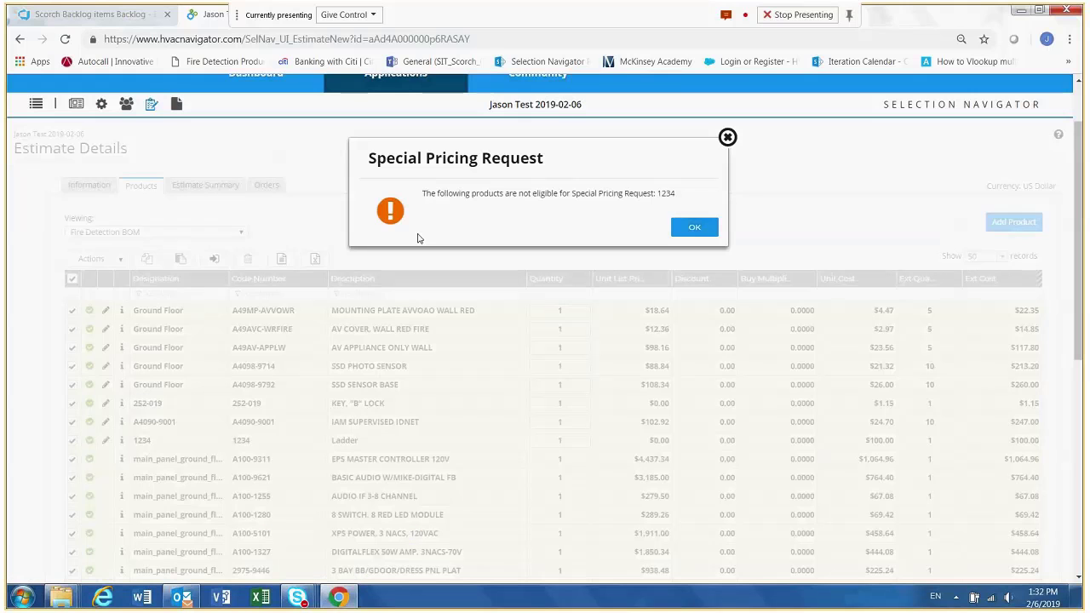
pyautogui.click(696, 227)
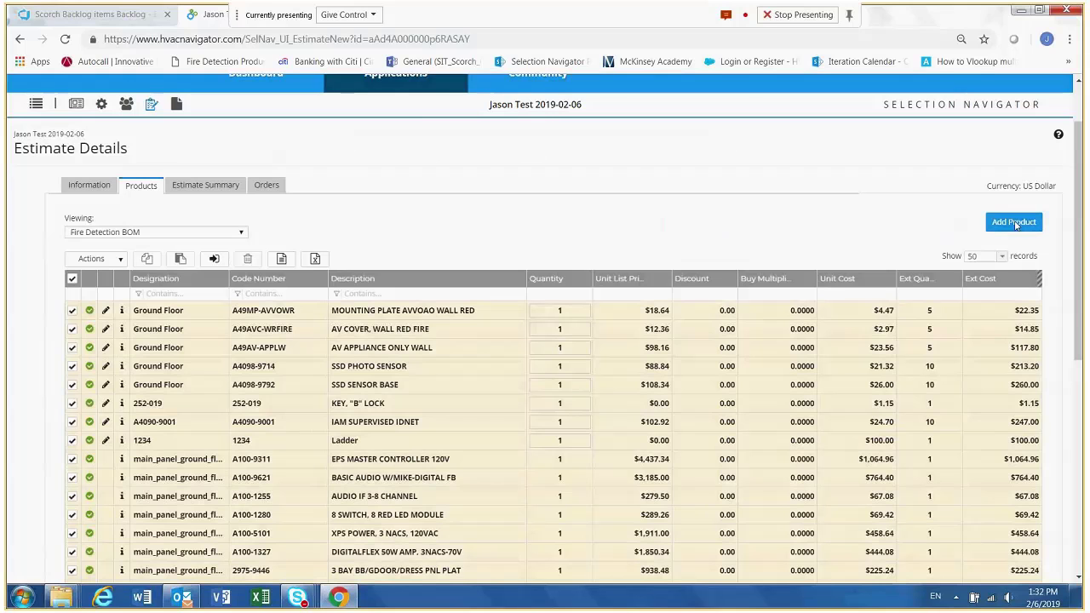
pyautogui.moveTo(1080, 283); pyautogui.dragTo(1080, 347)
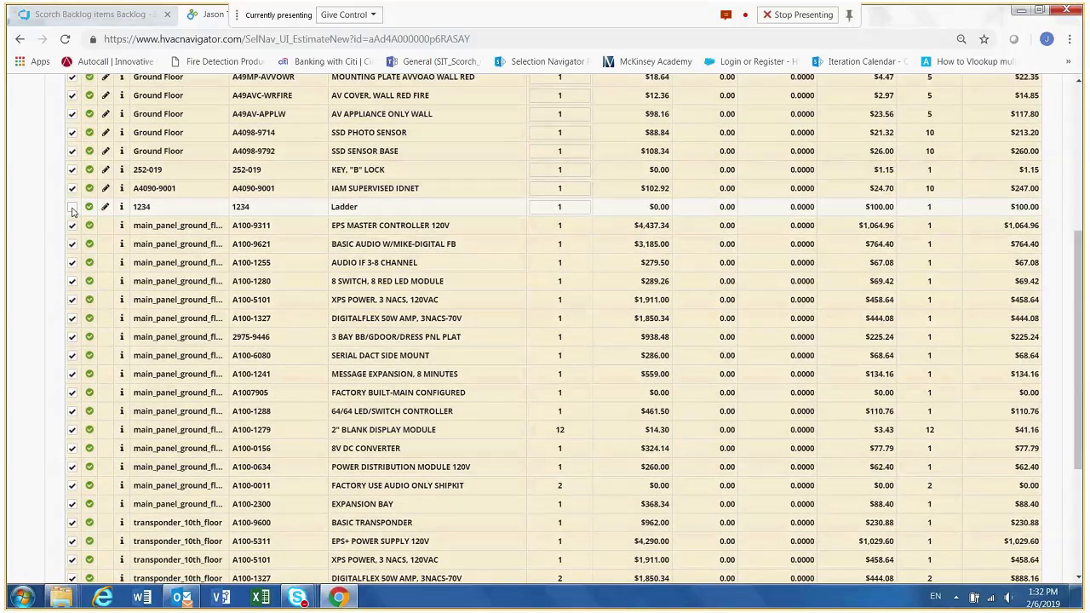
# - Start a Special Pricing Request for all Fire Detection BOM items except the Ladder (1234)
pyautogui.click(72, 206)
pyautogui.moveTo(1079, 298); pyautogui.dragTo(1079, 200)
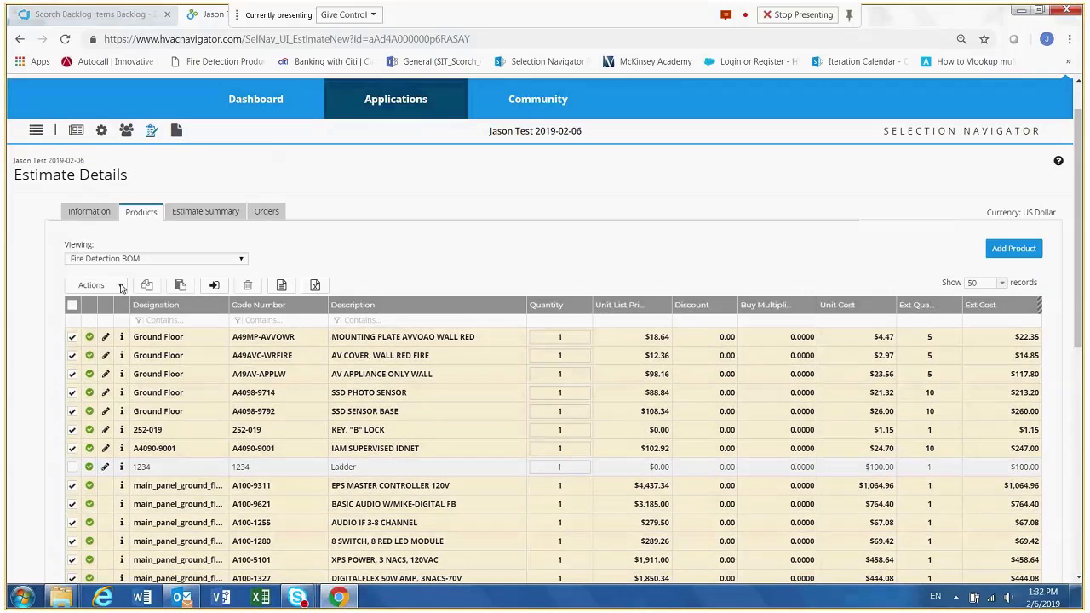
pyautogui.click(121, 287)
pyautogui.click(109, 367)
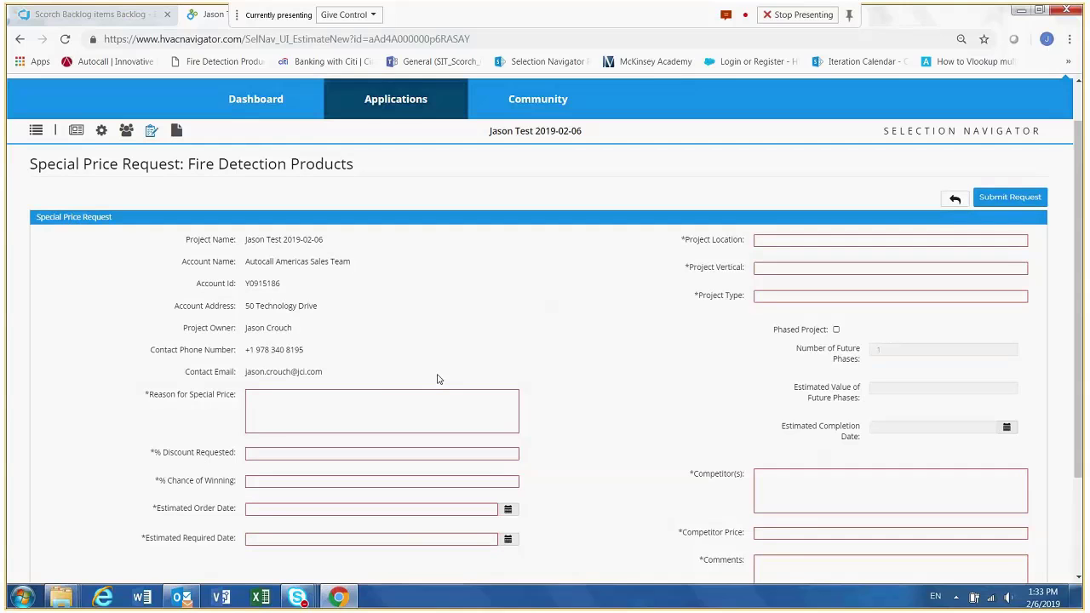
# - Enter Competition as the reason for special price, a 10% discount requested and an 80% chance of winning
pyautogui.click(378, 396)
pyautogui.write('Compe')
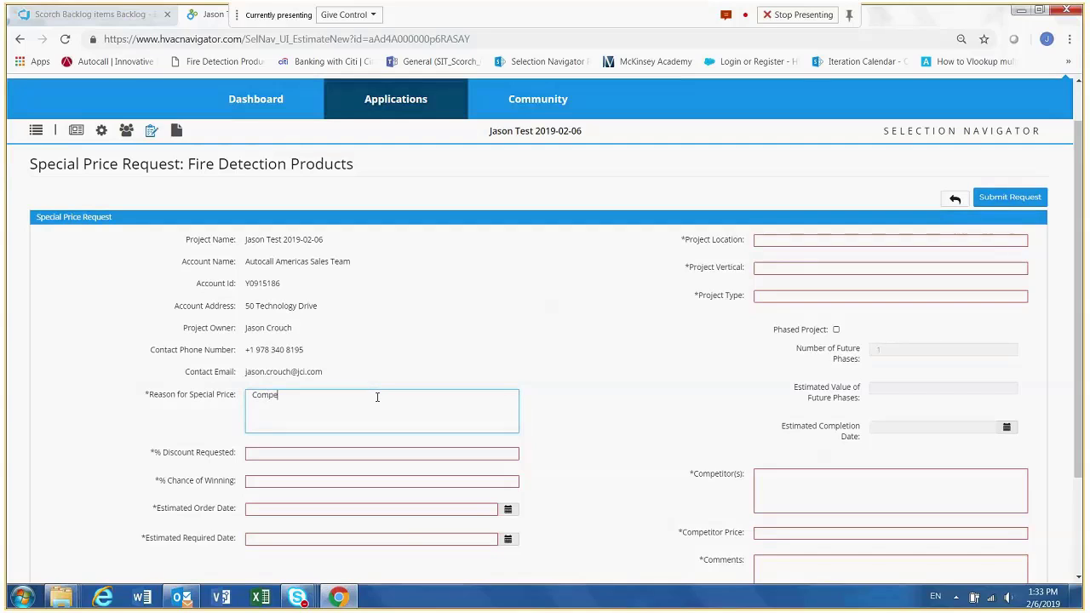
pyautogui.write('tition')
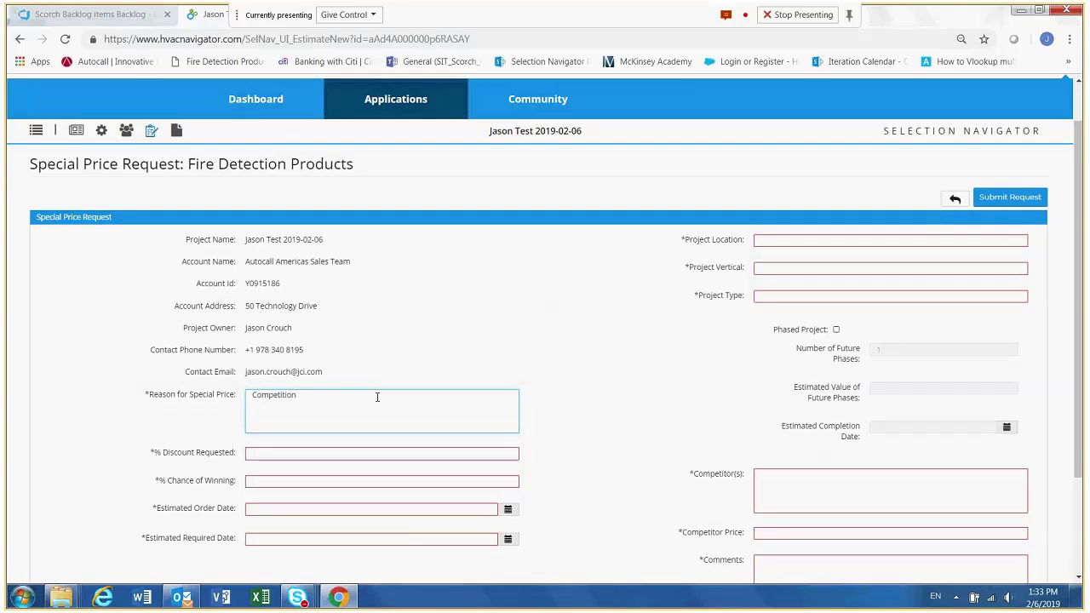
pyautogui.click(323, 453)
pyautogui.write('1')
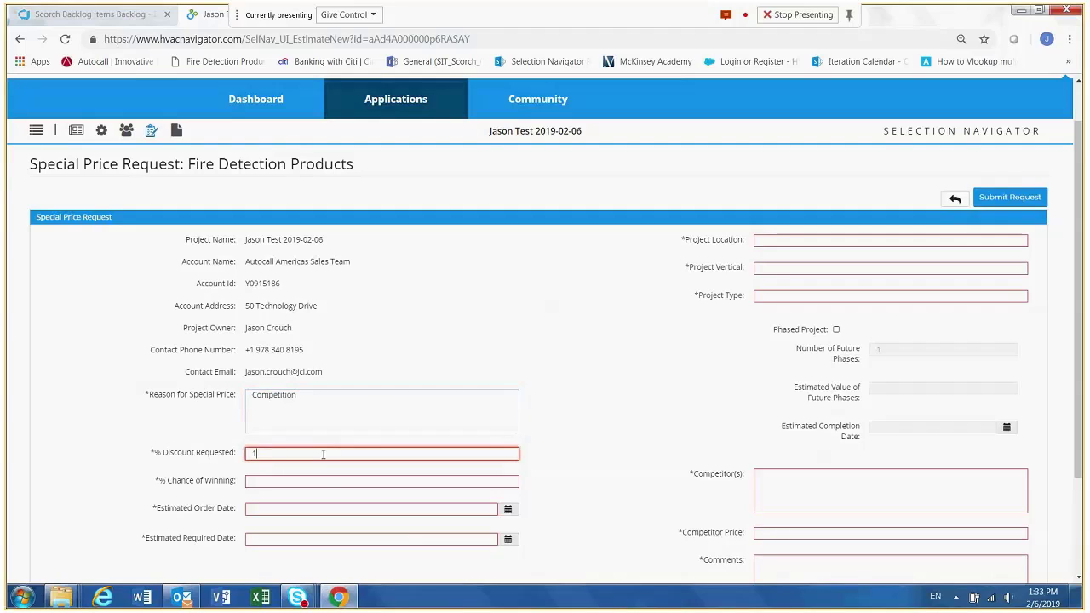
pyautogui.write('0')
pyautogui.click(312, 481)
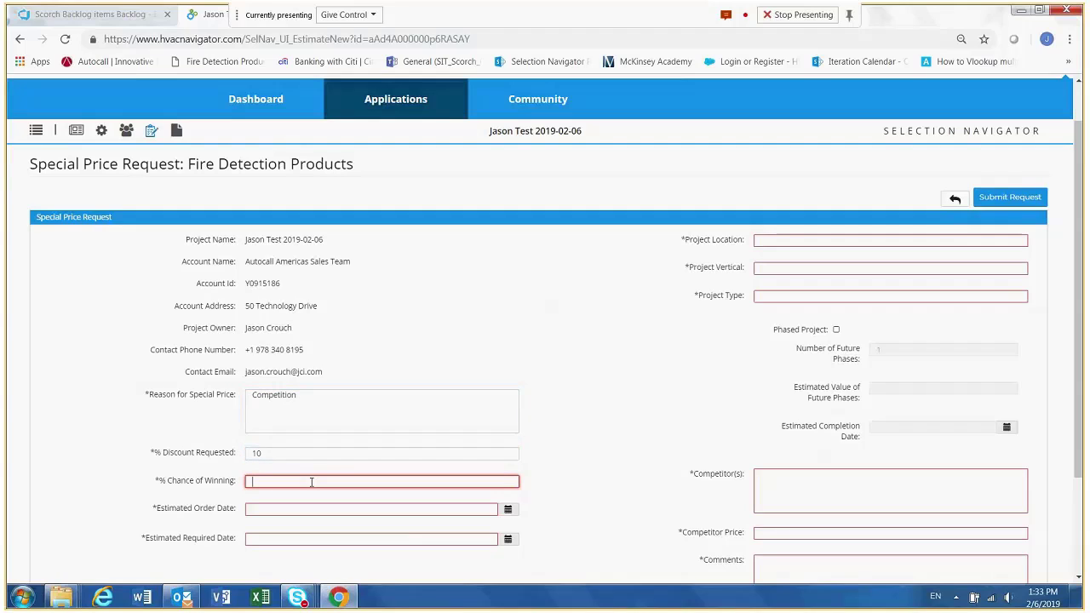
pyautogui.write('80')
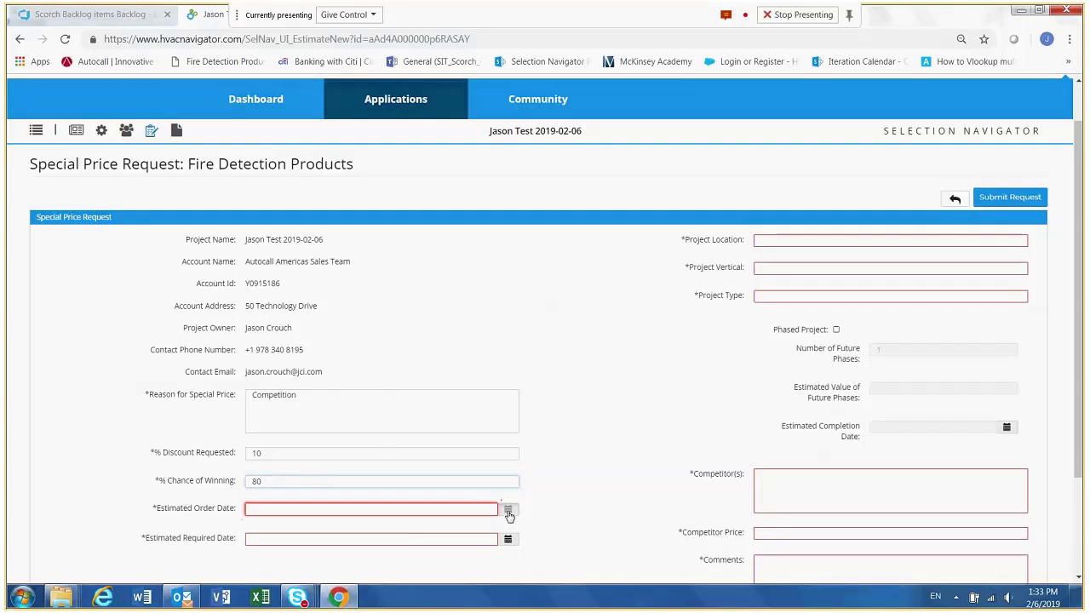
# - Set the estimated order date to 02/13/2019 and the estimated required date to 02/27/2019
pyautogui.click(508, 510)
pyautogui.click(306, 441)
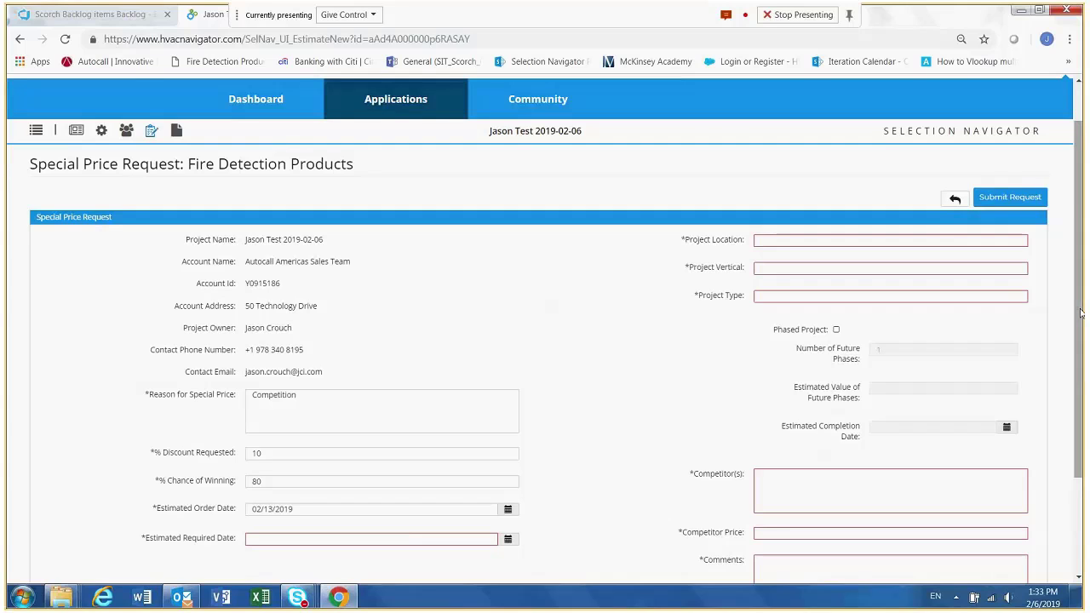
pyautogui.moveTo(1079, 313); pyautogui.dragTo(1082, 409)
pyautogui.click(507, 418)
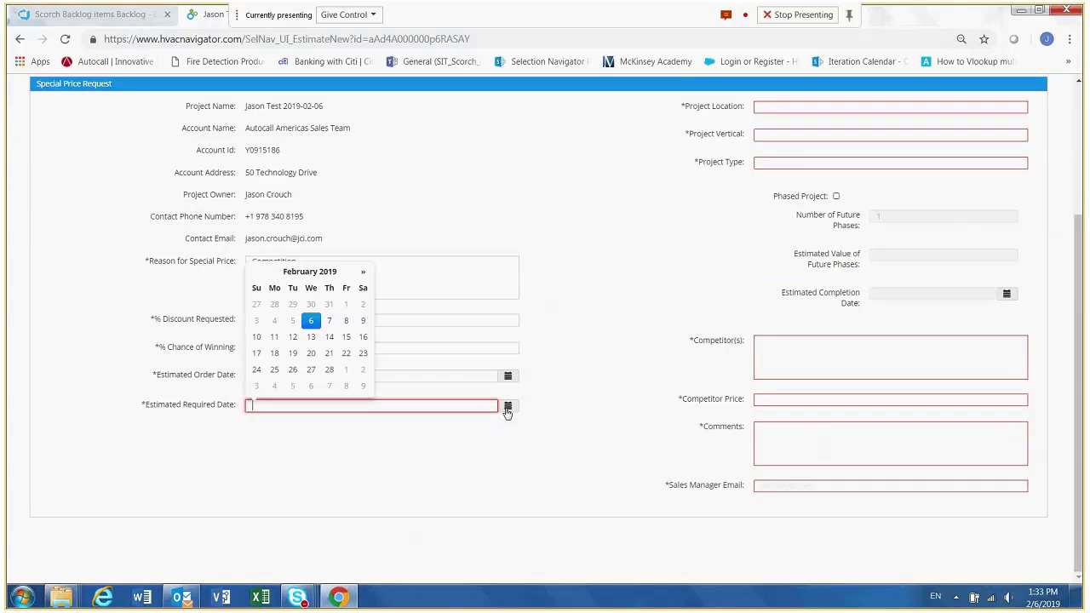
pyautogui.click(311, 371)
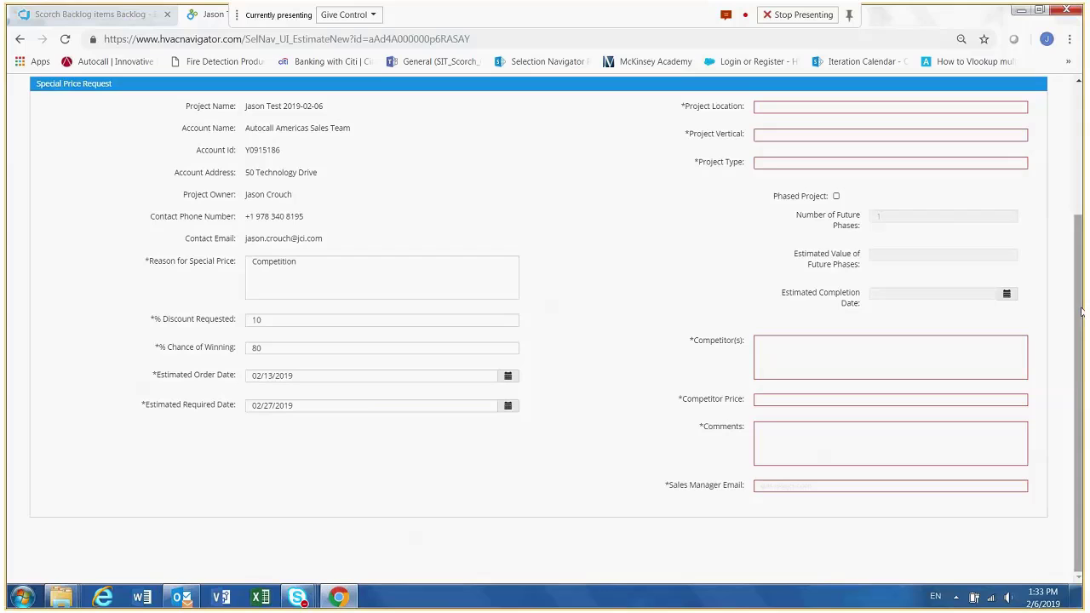
# - Set the project location to Boston, the project vertical to Commercial and the project type to New Construction
pyautogui.moveTo(1080, 312); pyautogui.dragTo(1080, 213)
pyautogui.click(815, 231)
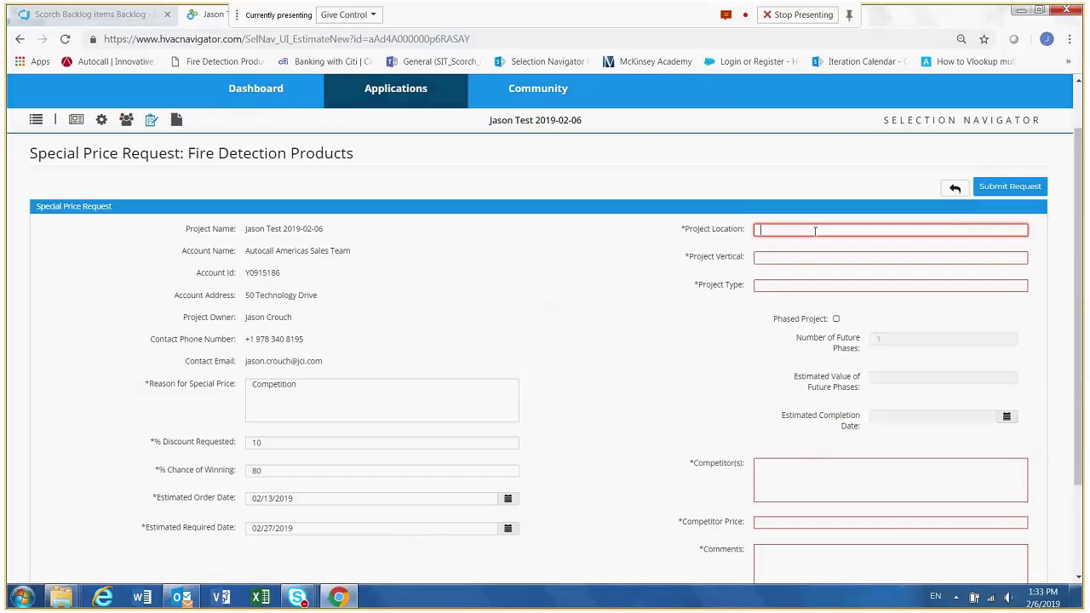
pyautogui.write('Bo')
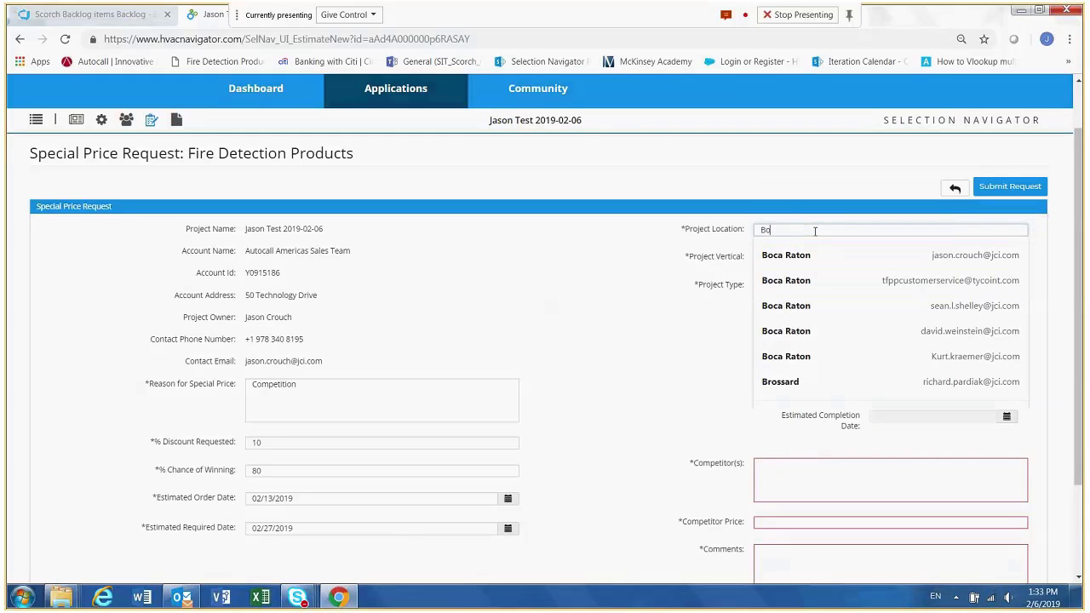
pyautogui.write('ston')
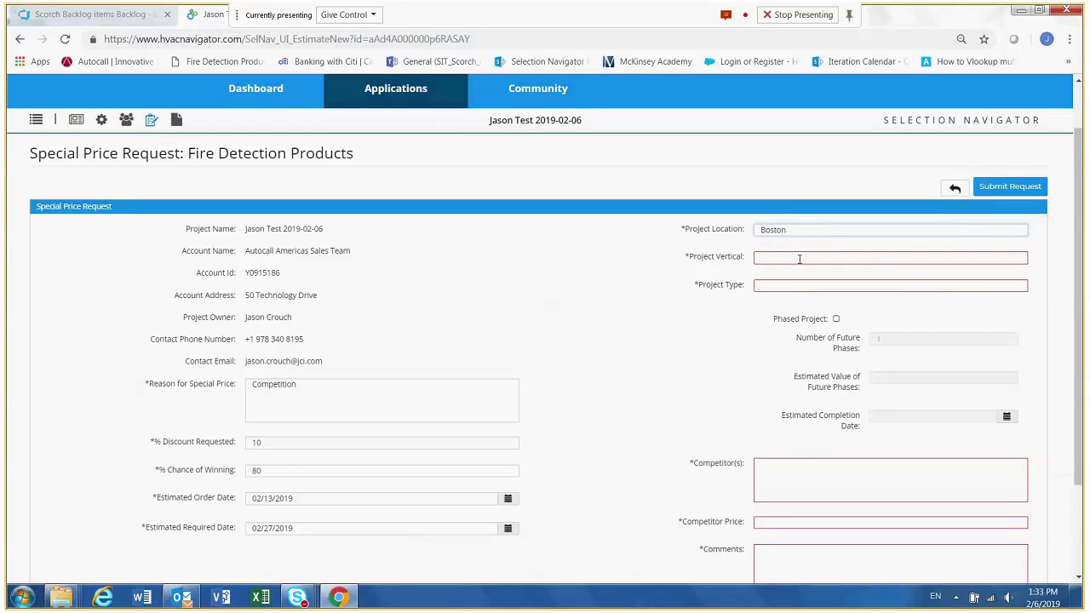
pyautogui.click(798, 258)
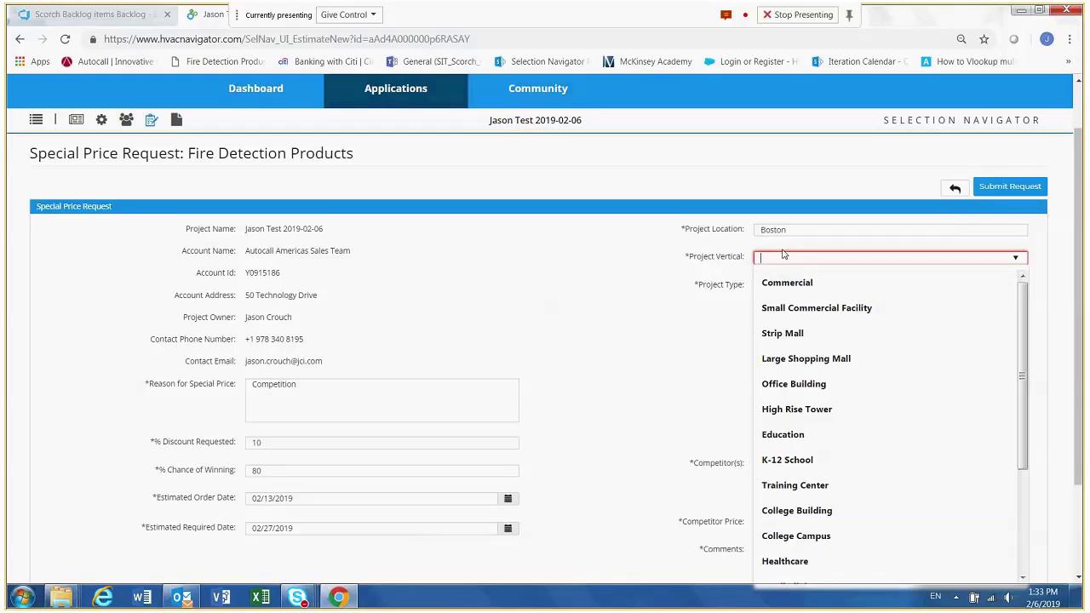
pyautogui.click(789, 285)
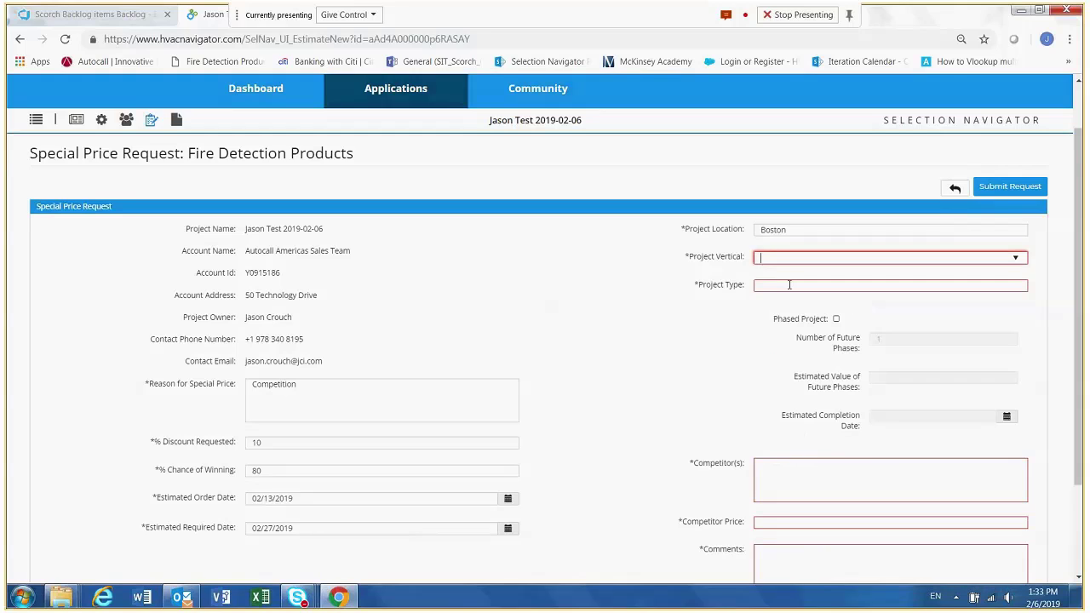
pyautogui.click(789, 285)
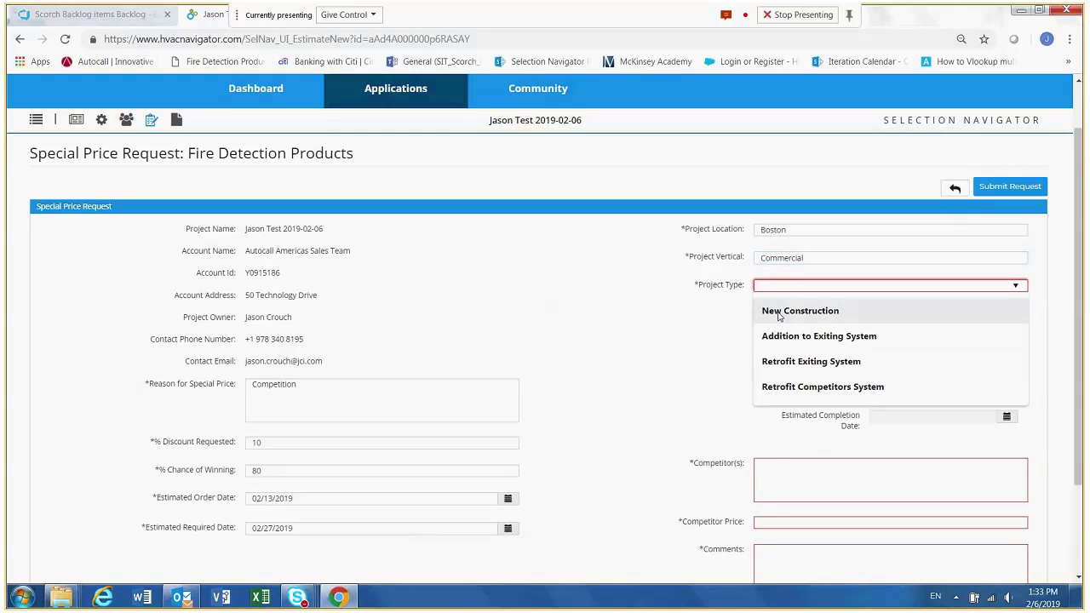
pyautogui.click(776, 314)
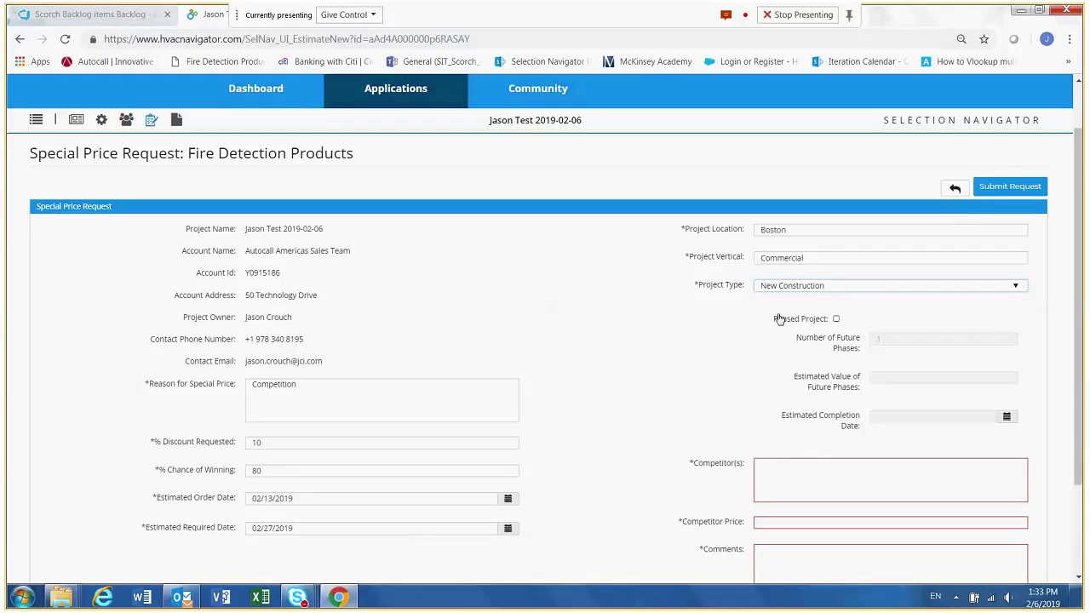
# - Enable Phased Project to check its additional fields, and disable it again
pyautogui.click(836, 319)
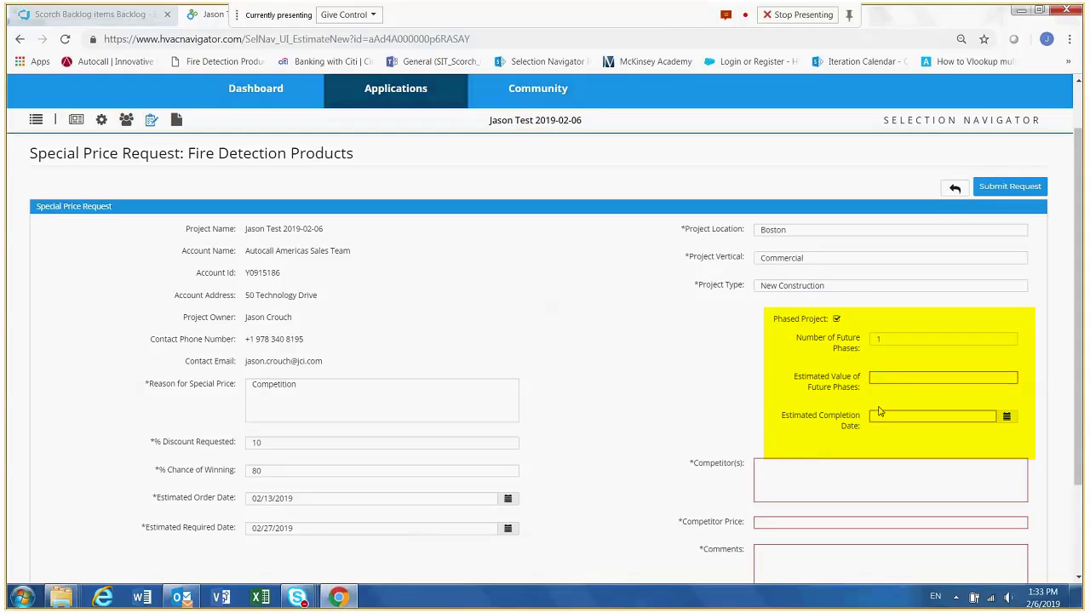
pyautogui.click(836, 320)
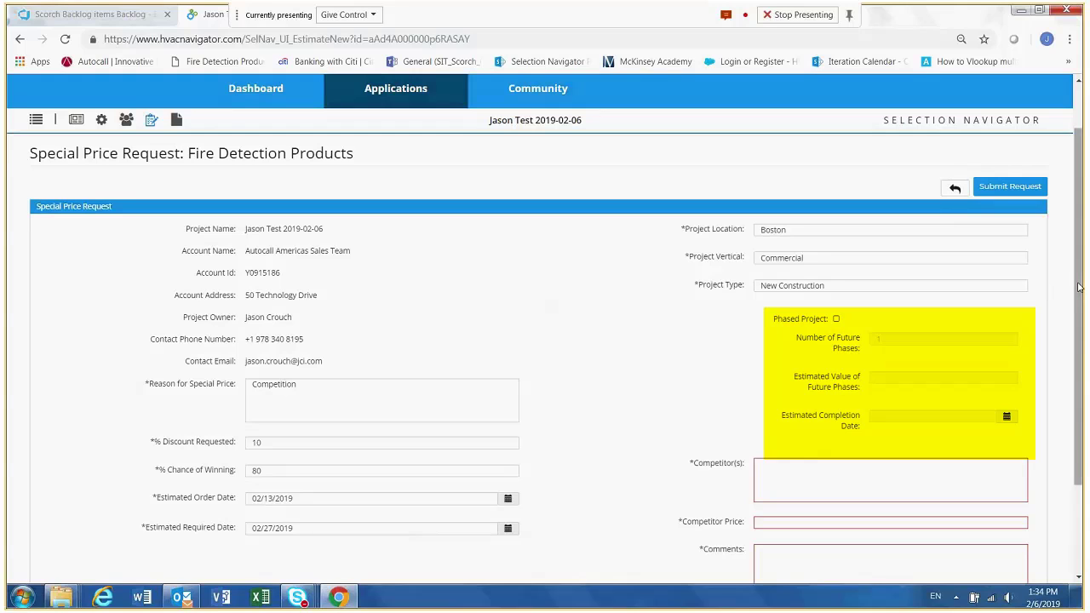
# - Enter All as the competitors and 123 as the competitor price in the request
pyautogui.moveTo(1078, 288); pyautogui.dragTo(1083, 345)
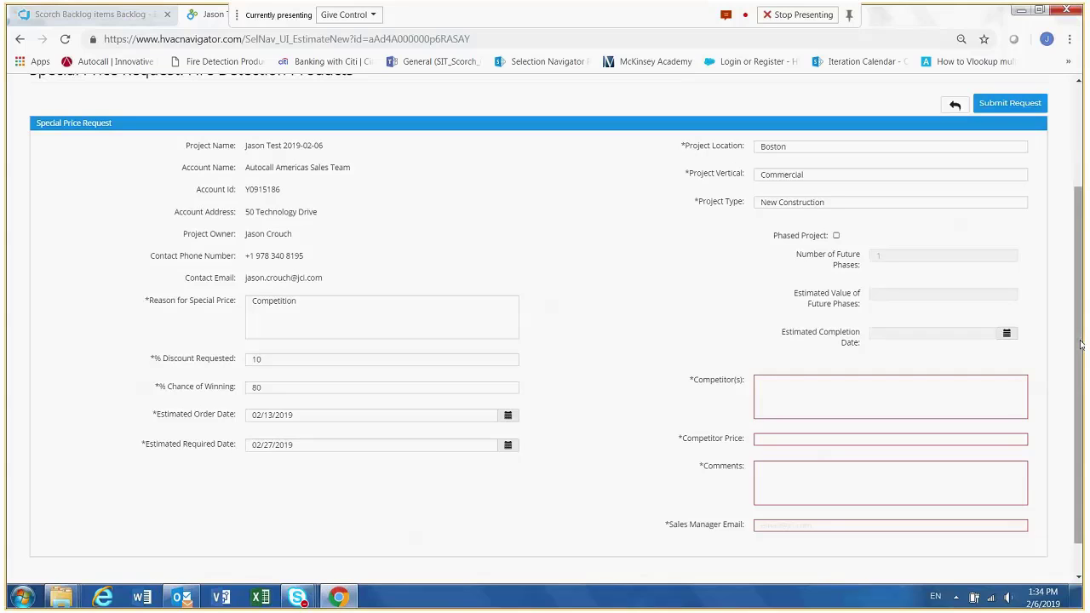
pyautogui.scroll(-1, 1079, 343)
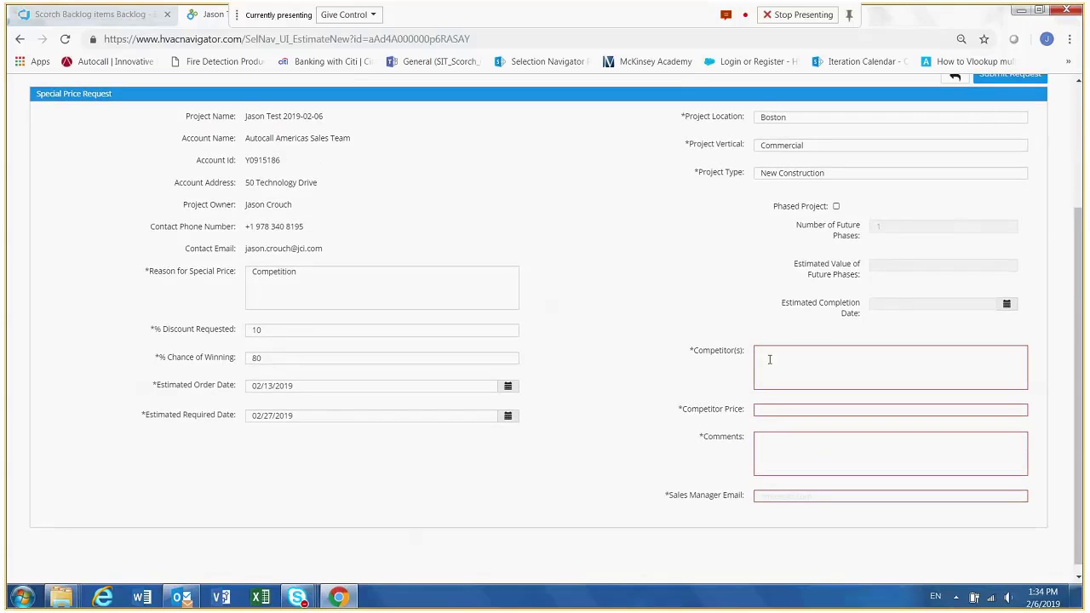
pyautogui.click(768, 358)
pyautogui.write('All')
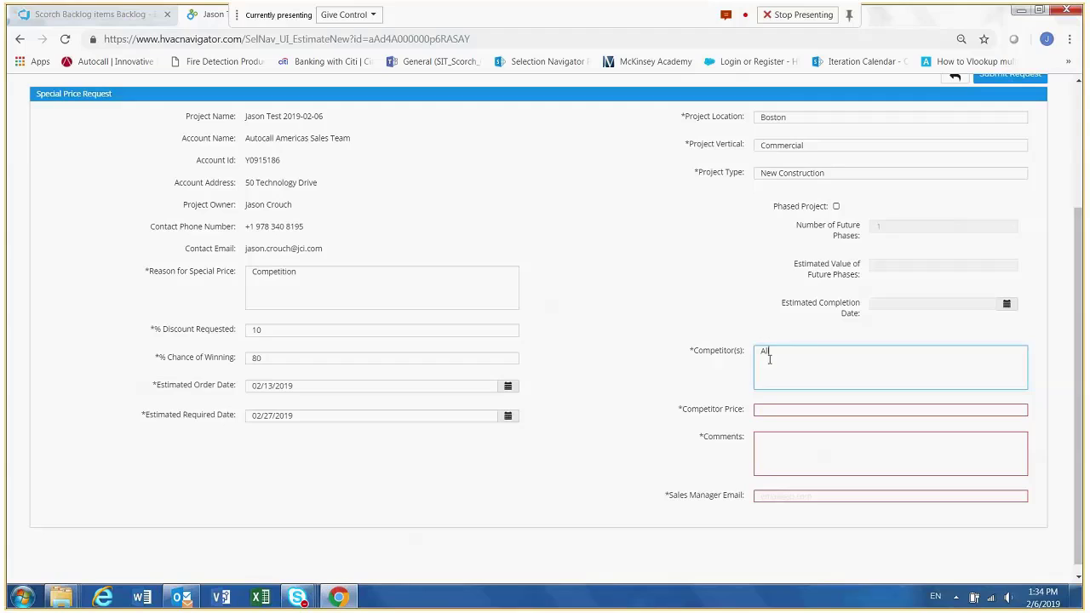
pyautogui.click(769, 409)
pyautogui.write('12')
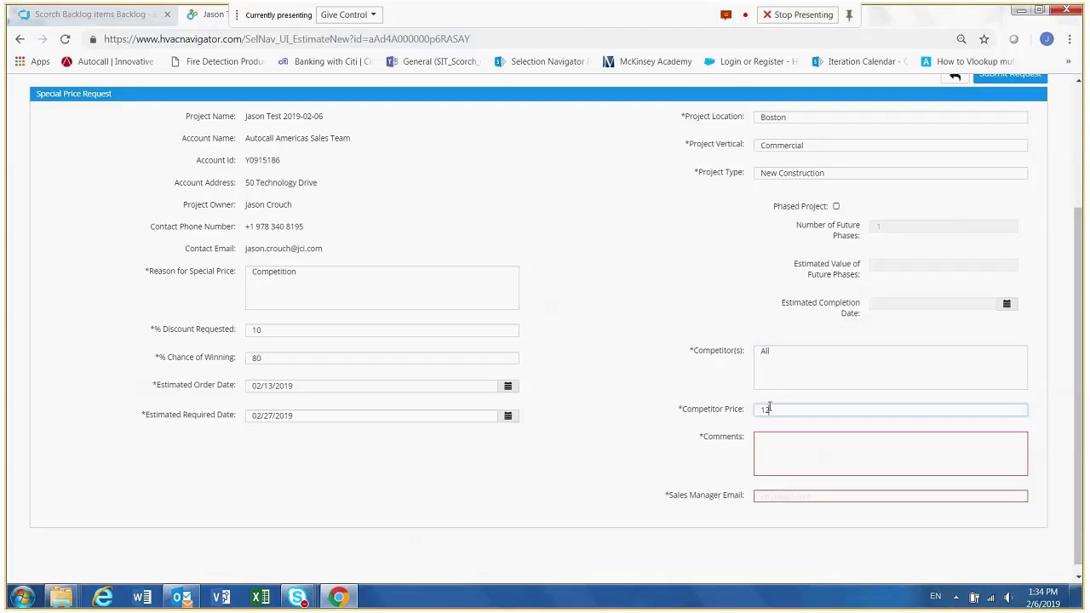
pyautogui.write('5')
# - Enter help as the comment and fill in the sales manager's email with the first saved suggestion
pyautogui.click(772, 441)
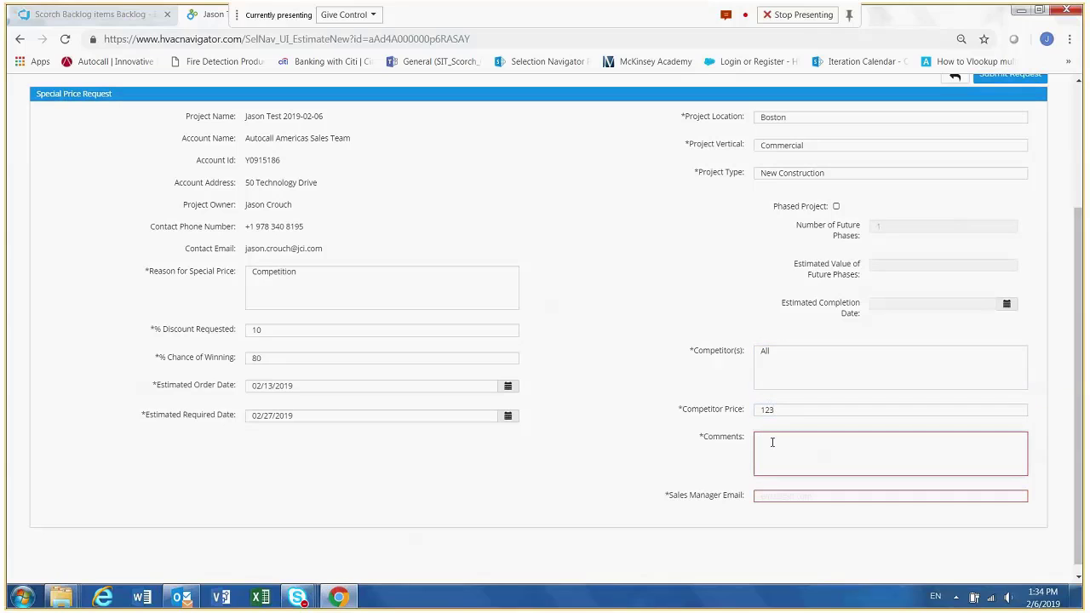
pyautogui.write('help')
pyautogui.click(768, 497)
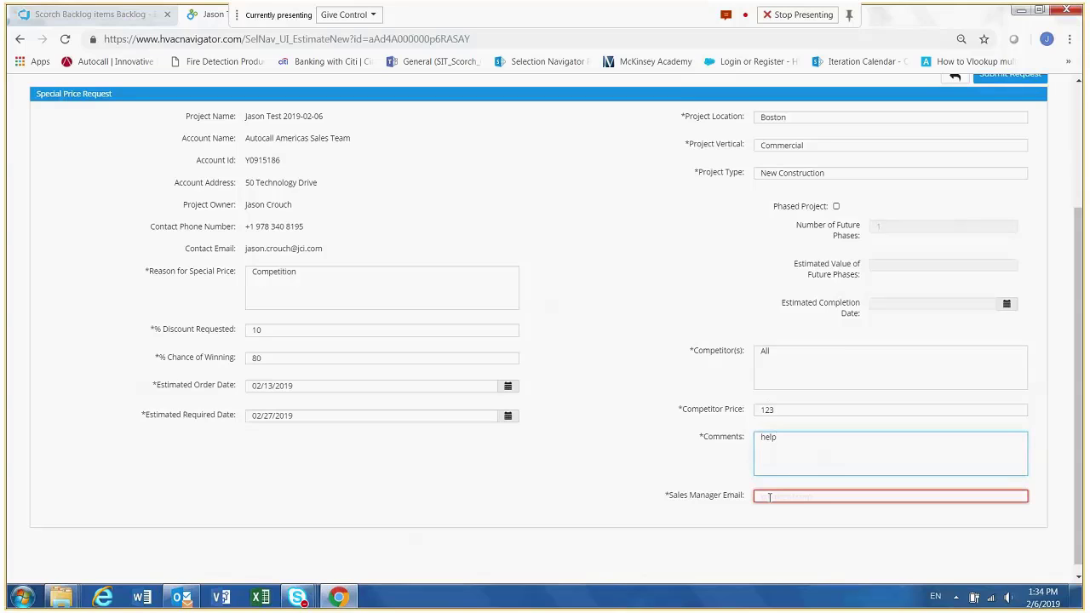
pyautogui.click(769, 497)
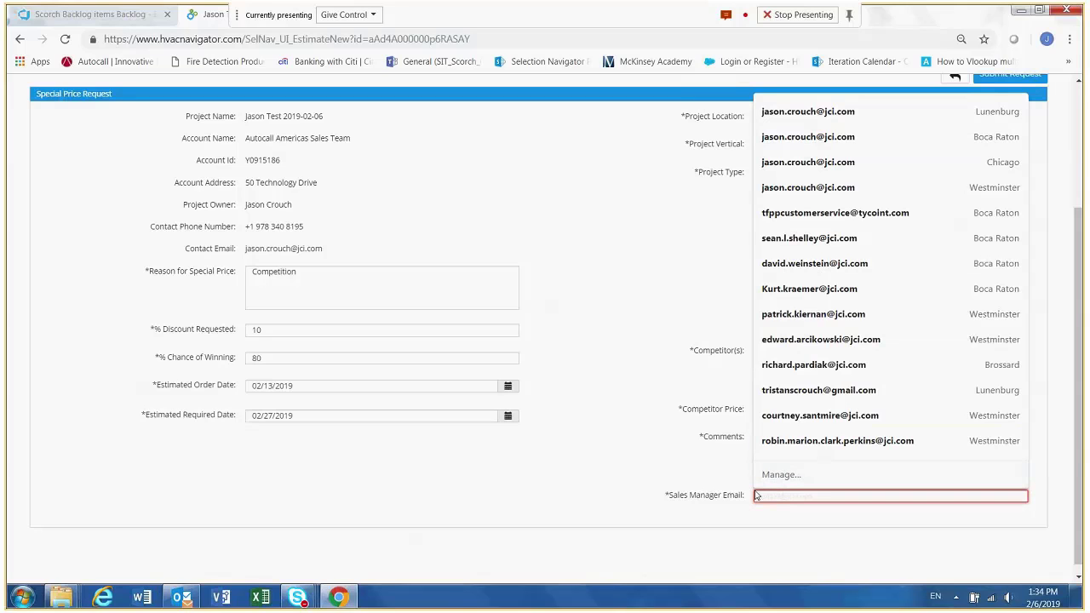
pyautogui.click(833, 117)
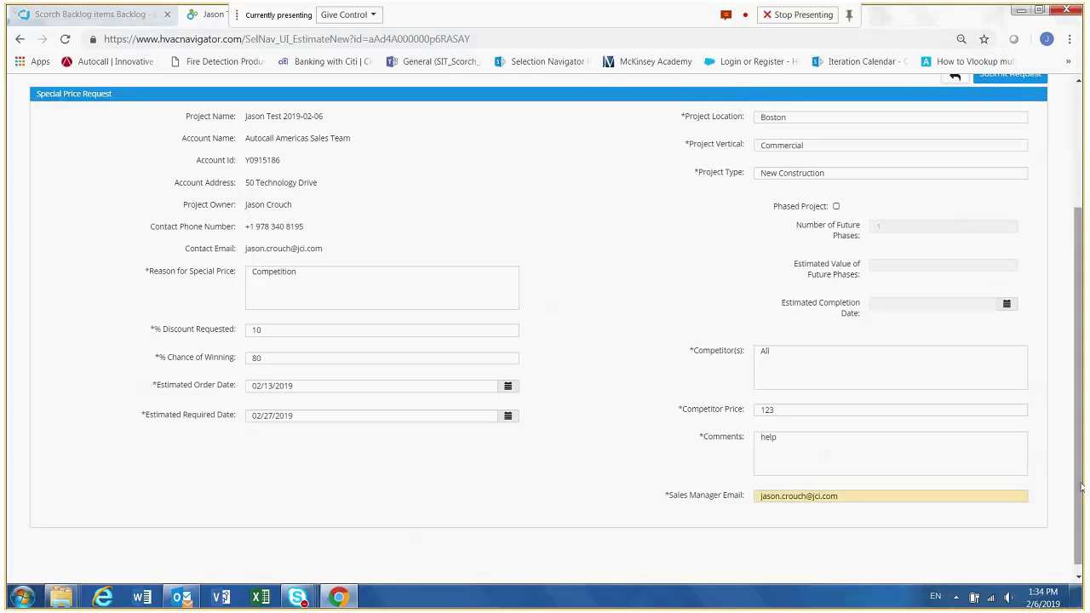
# - Submit the special price request and return to the estimate details
pyautogui.moveTo(1081, 487)
pyautogui.mouseDown()
pyautogui.moveTo(1081, 428)
pyautogui.moveTo(1081, 472)
pyautogui.mouseUp()
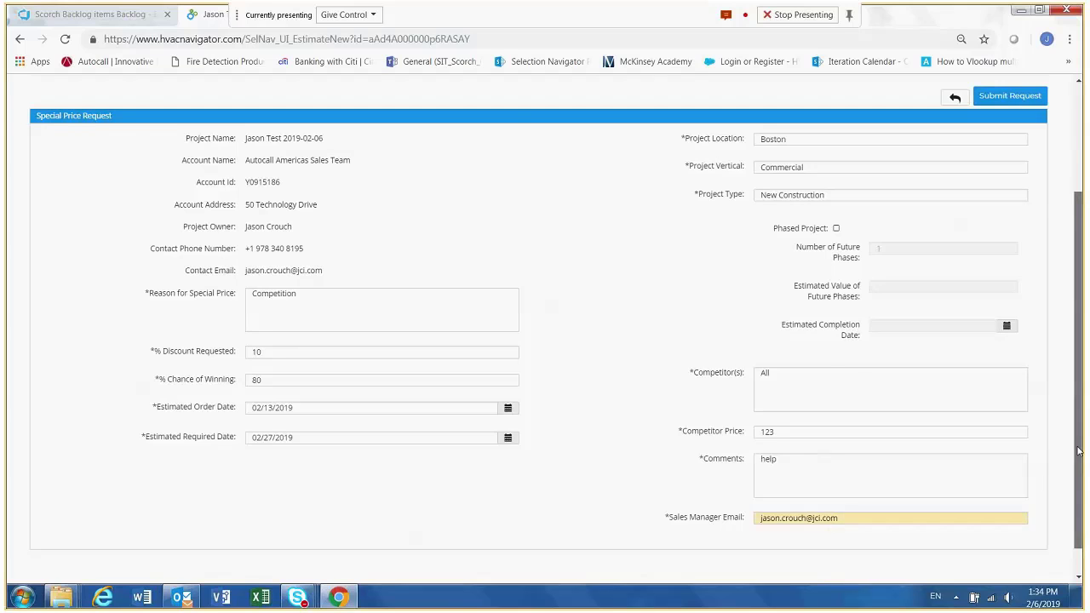
pyautogui.moveTo(1078, 451); pyautogui.dragTo(1079, 394)
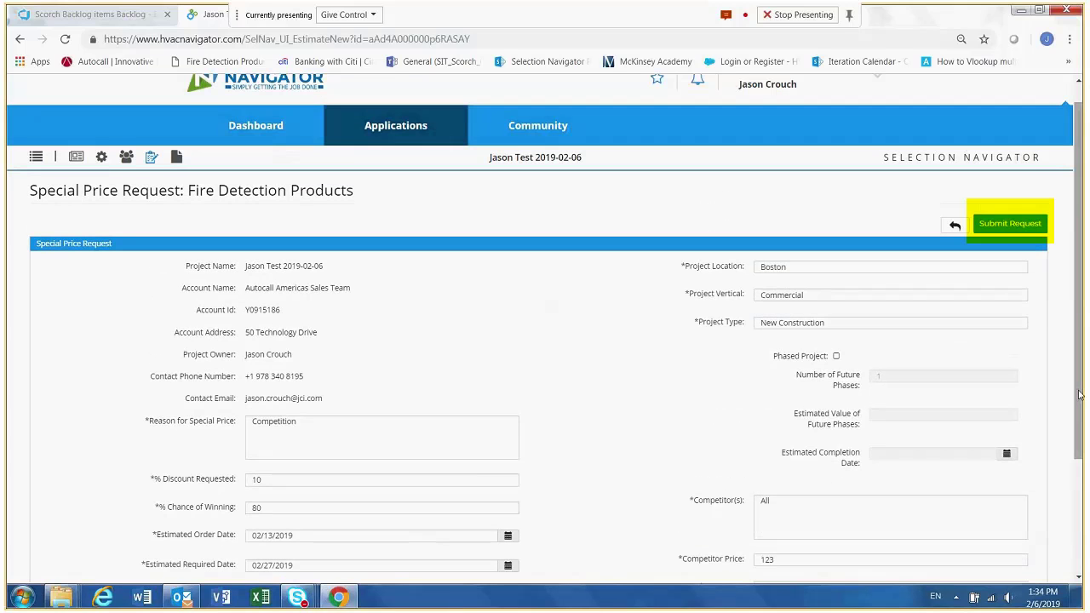
pyautogui.click(1005, 225)
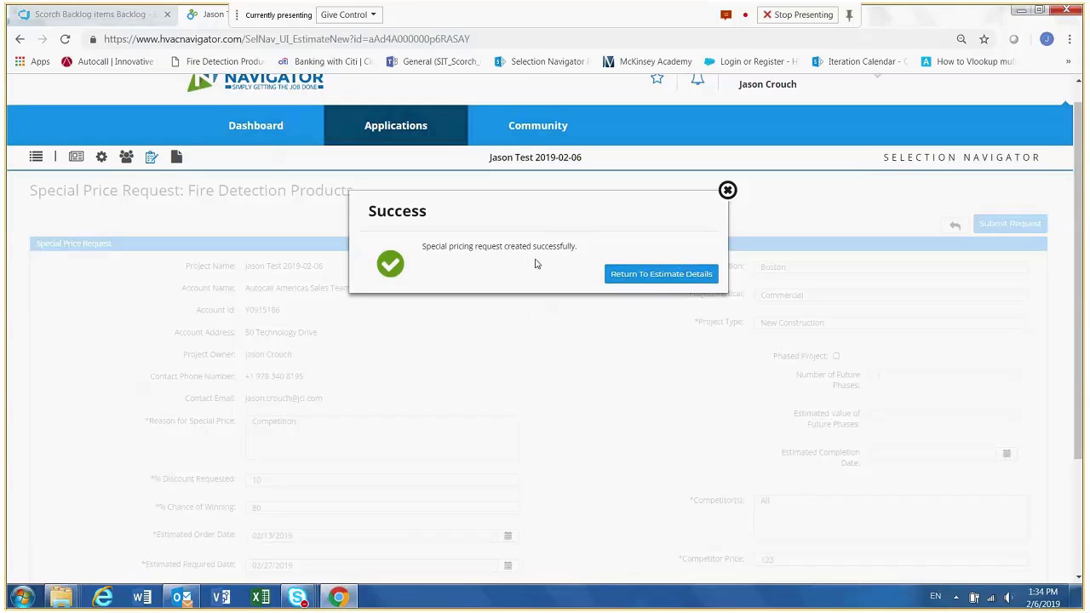
pyautogui.click(654, 274)
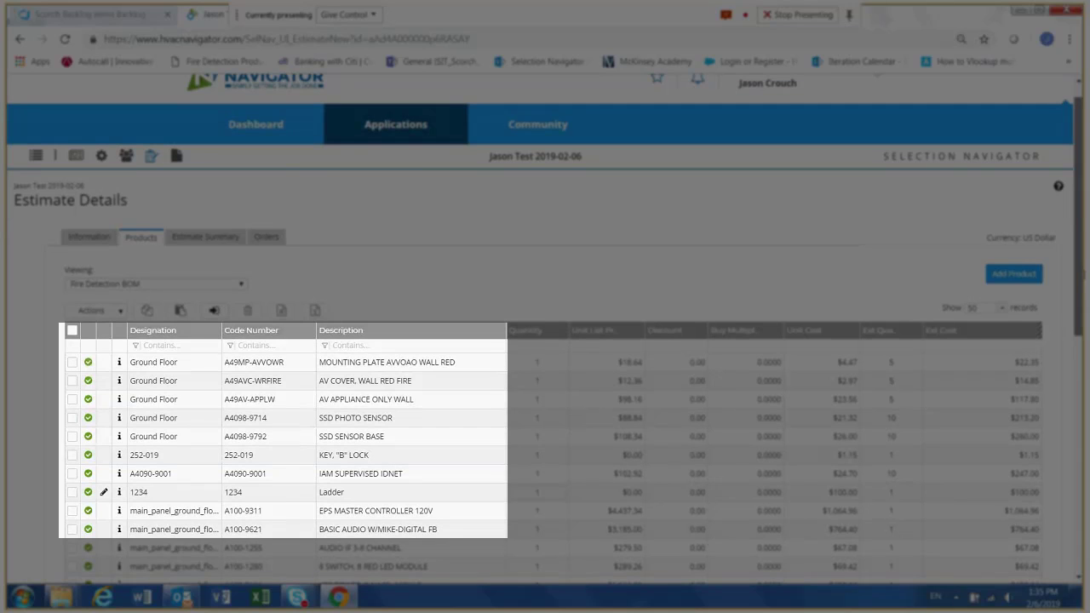
# - Review the Fire Detection BOM items and check which of them can still be edited
pyautogui.scroll(-1, 545, 341)
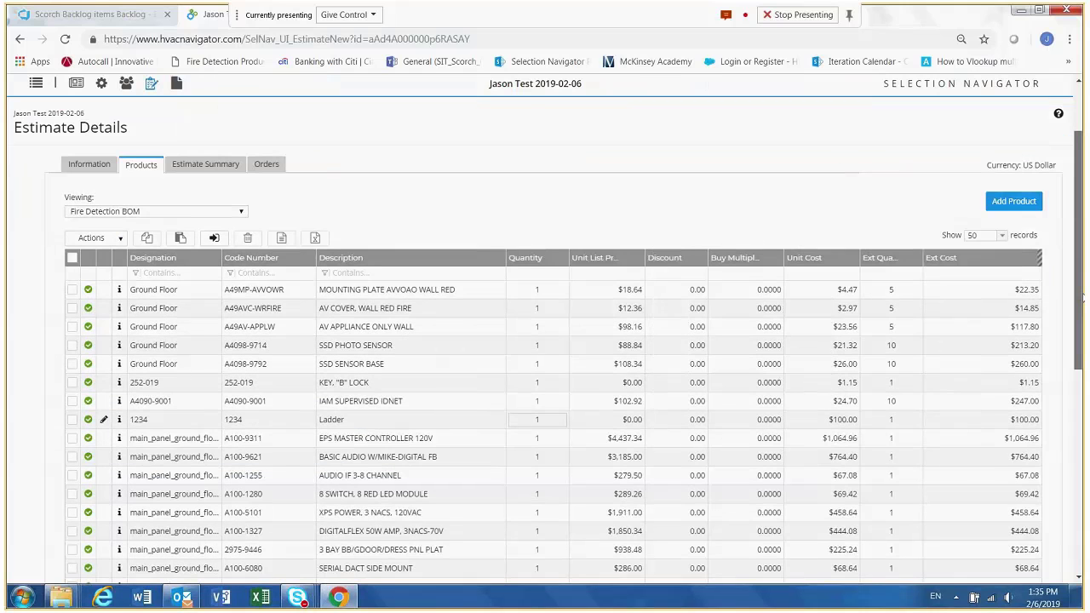
pyautogui.scroll(-1, 545, 341)
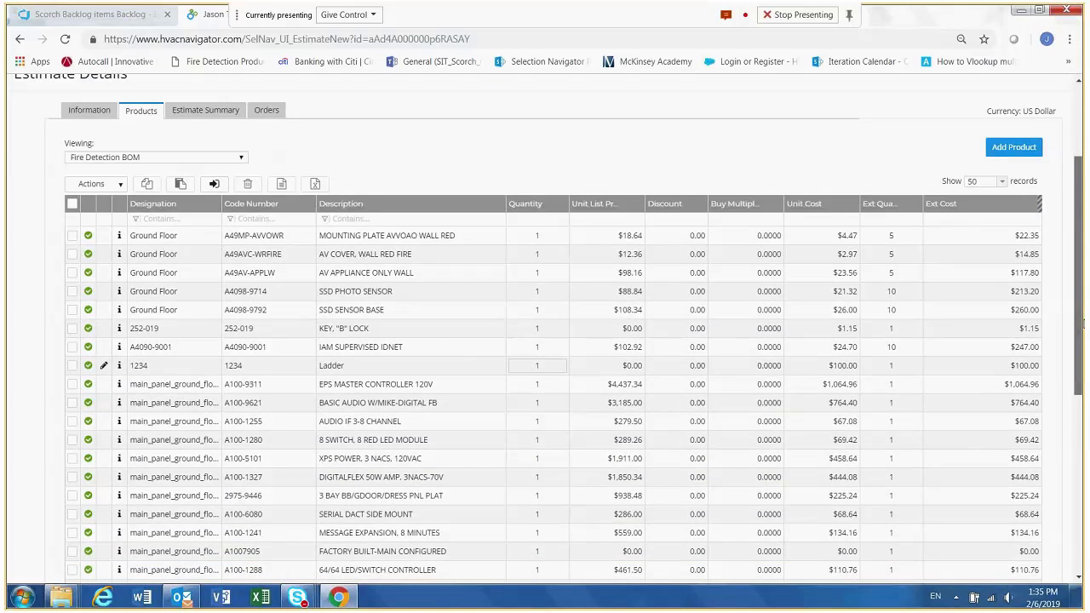
pyautogui.scroll(-1, 1083, 323)
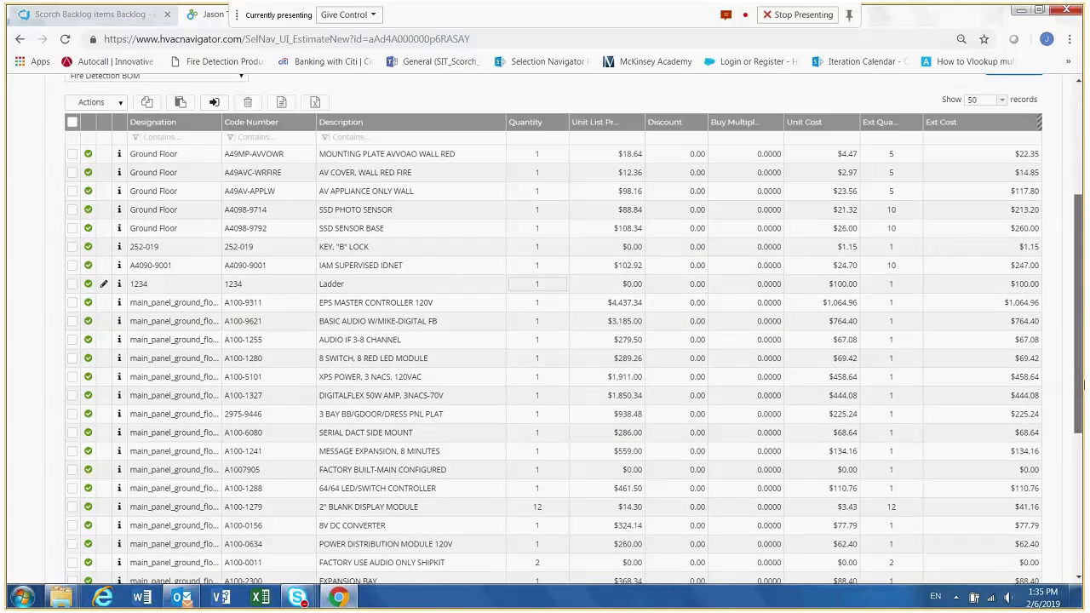
pyautogui.moveTo(1083, 385); pyautogui.dragTo(1063, 270)
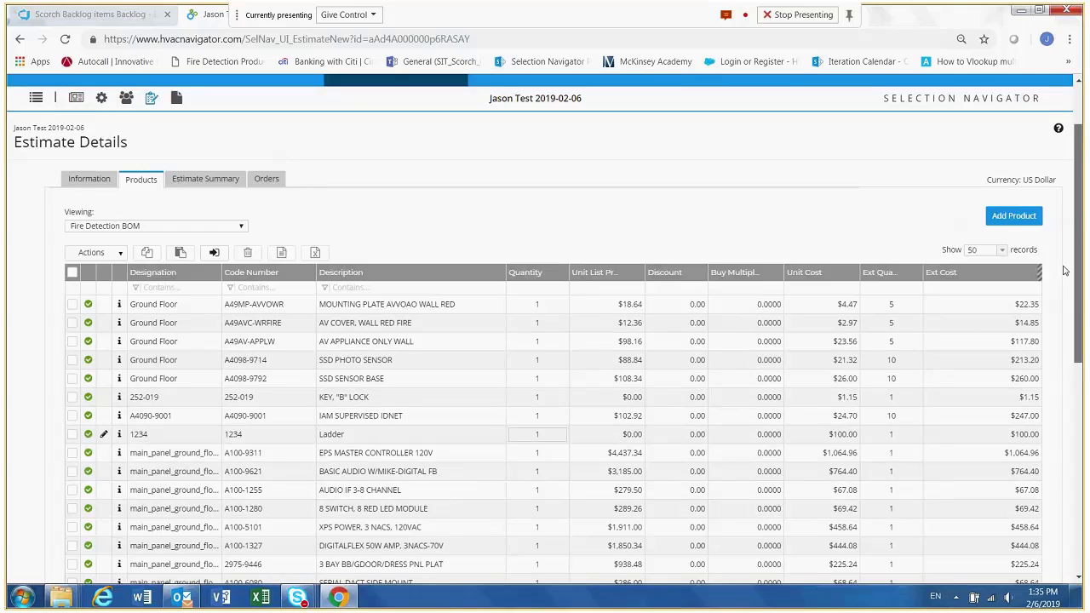
pyautogui.scroll(1, 611, 217)
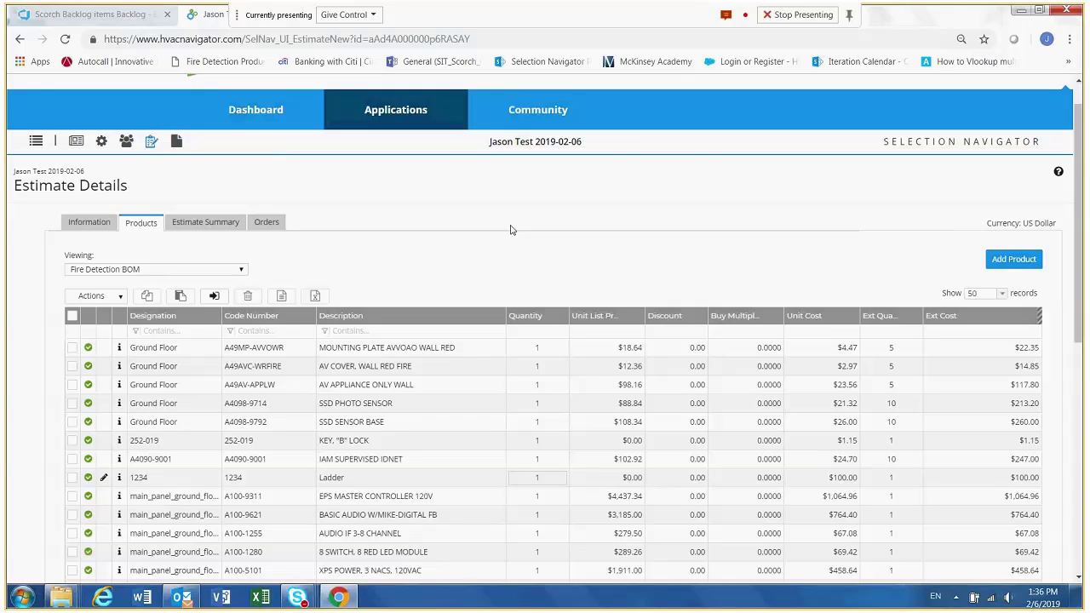
# - Switch to Outlook and read through the details of the Special Pricing Request email
pyautogui.hotkey('alt', 'Tab')
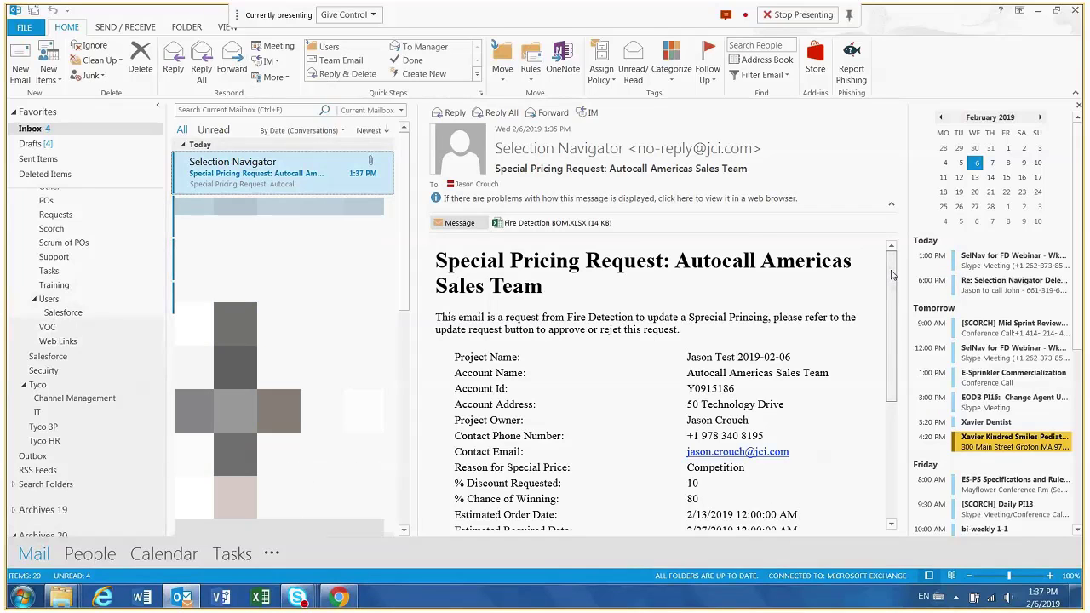
pyautogui.moveTo(891, 274); pyautogui.dragTo(891, 362)
pyautogui.moveTo(890, 362); pyautogui.dragTo(887, 296)
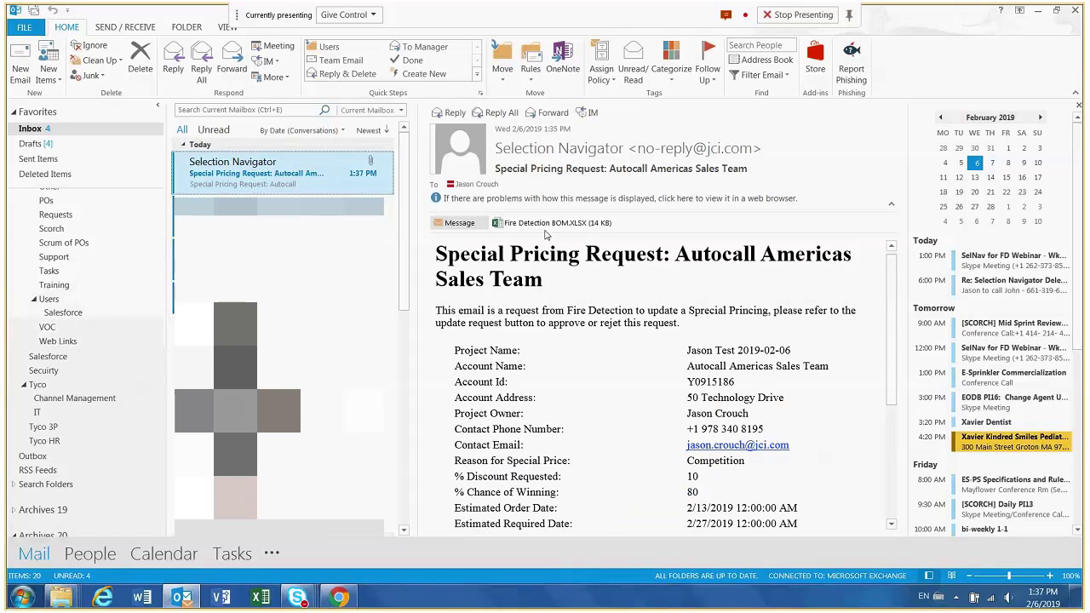
pyautogui.moveTo(894, 341); pyautogui.dragTo(897, 454)
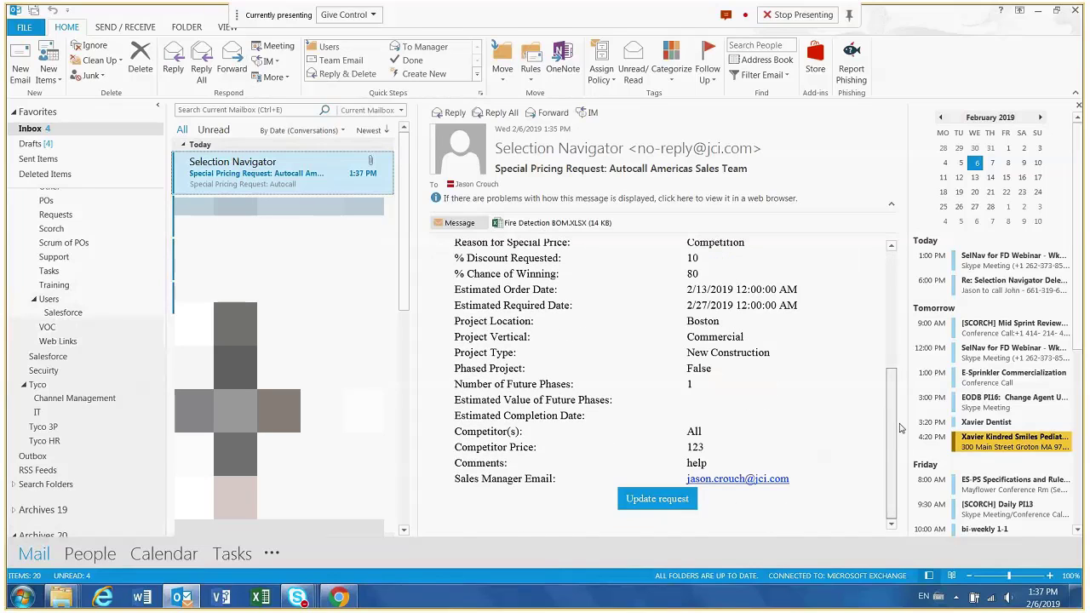
# - Open the update page for the special price request from the email, approve the request and acknowledge the confirmation
pyautogui.click(665, 500)
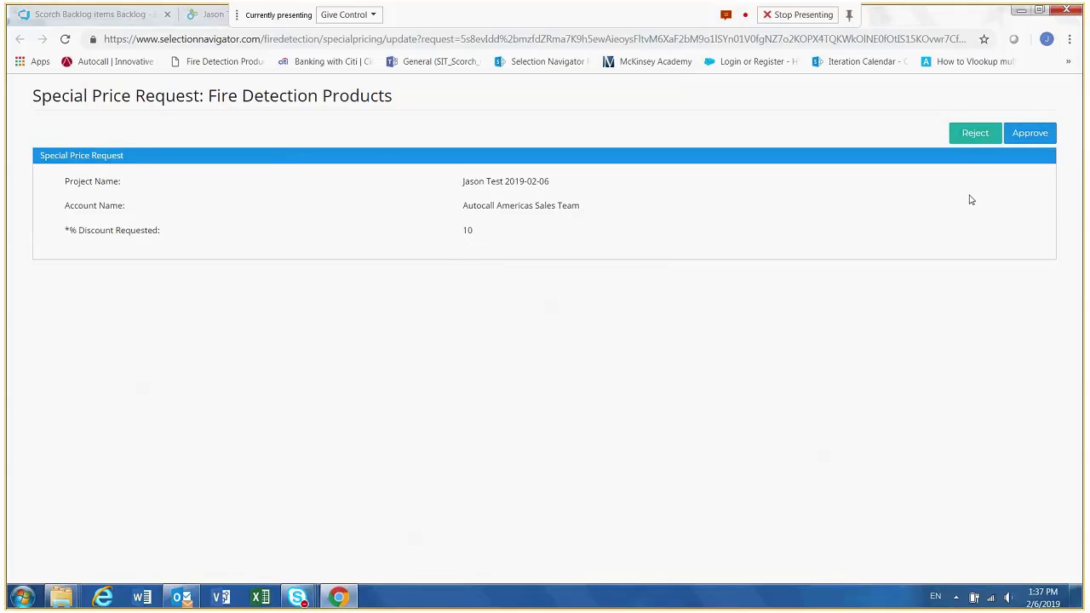
pyautogui.click(1032, 135)
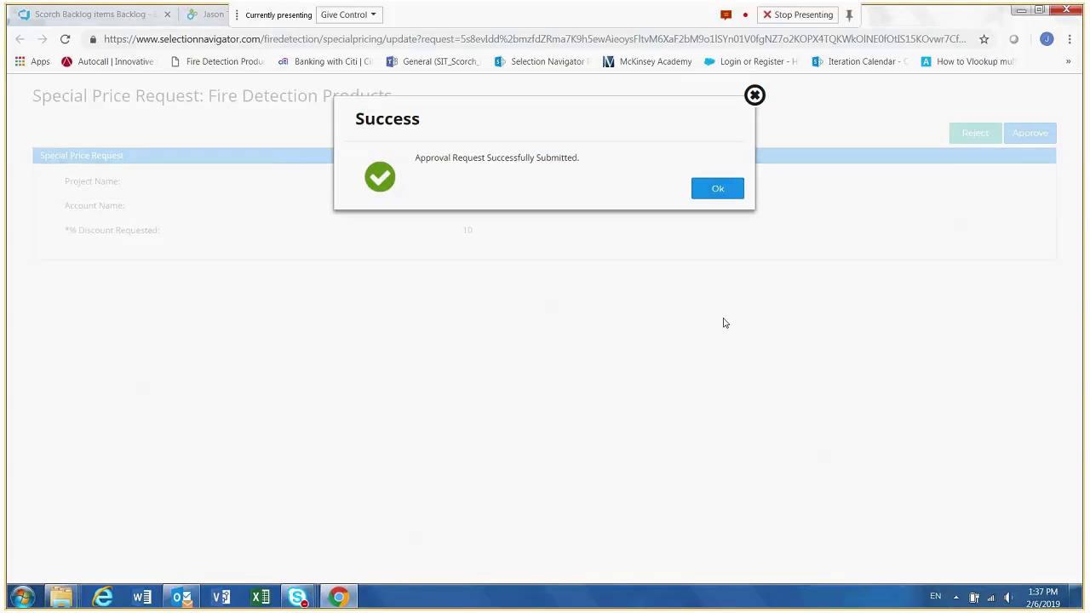
pyautogui.click(717, 192)
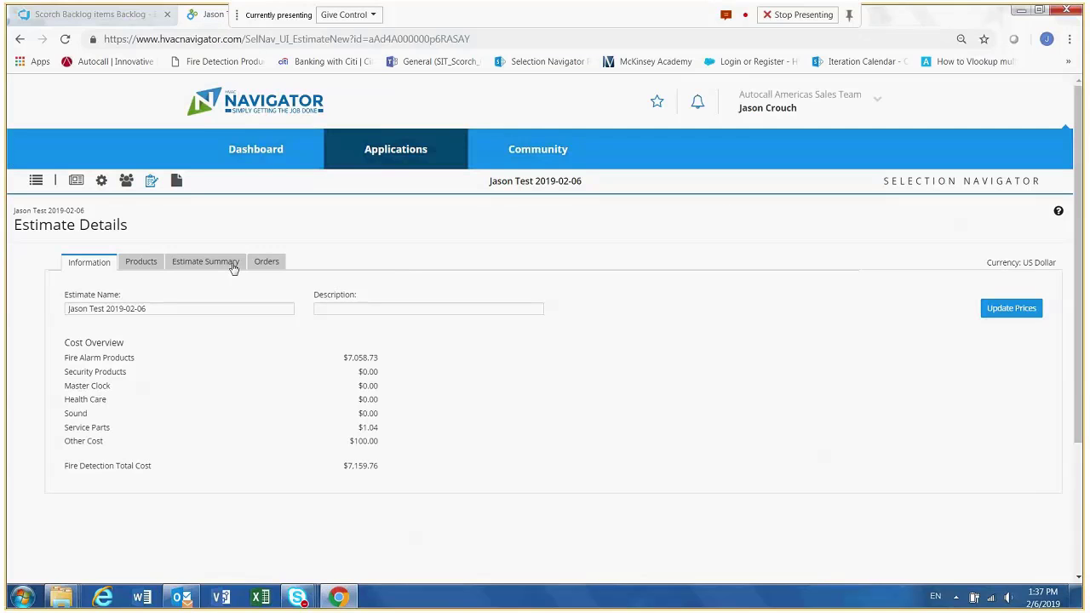
# - View the estimate's products as Fire Detection BOM and examine the buy multipliers and unit costs
pyautogui.click(151, 266)
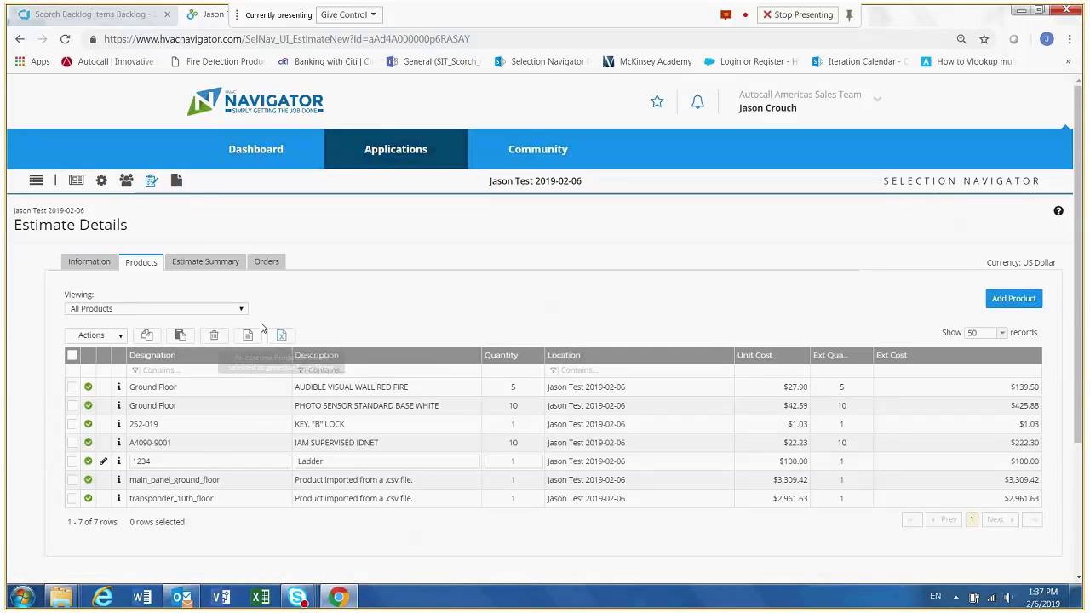
pyautogui.click(171, 308)
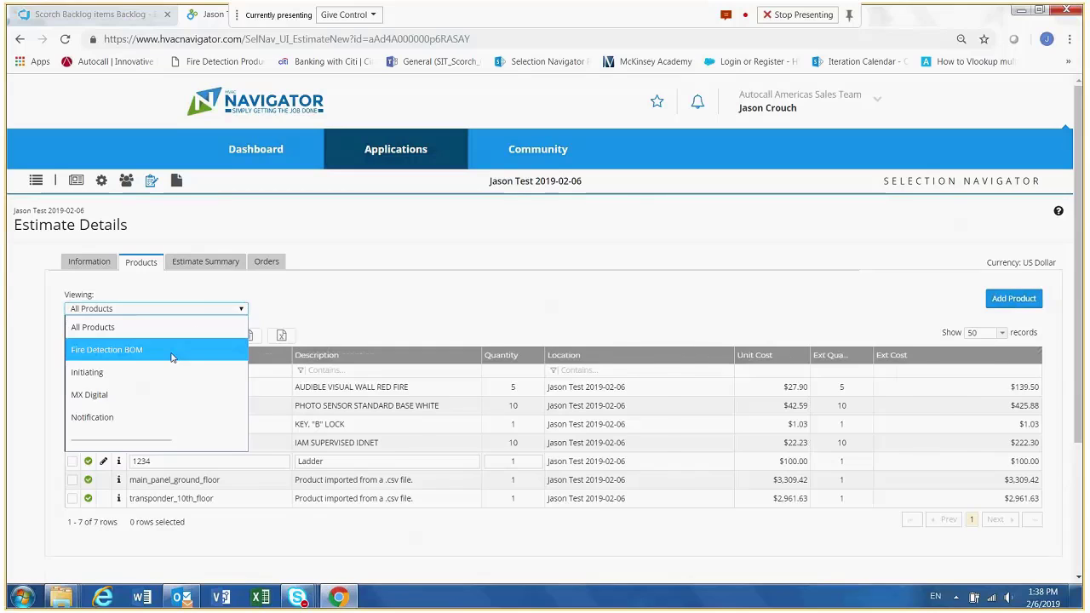
pyautogui.click(172, 358)
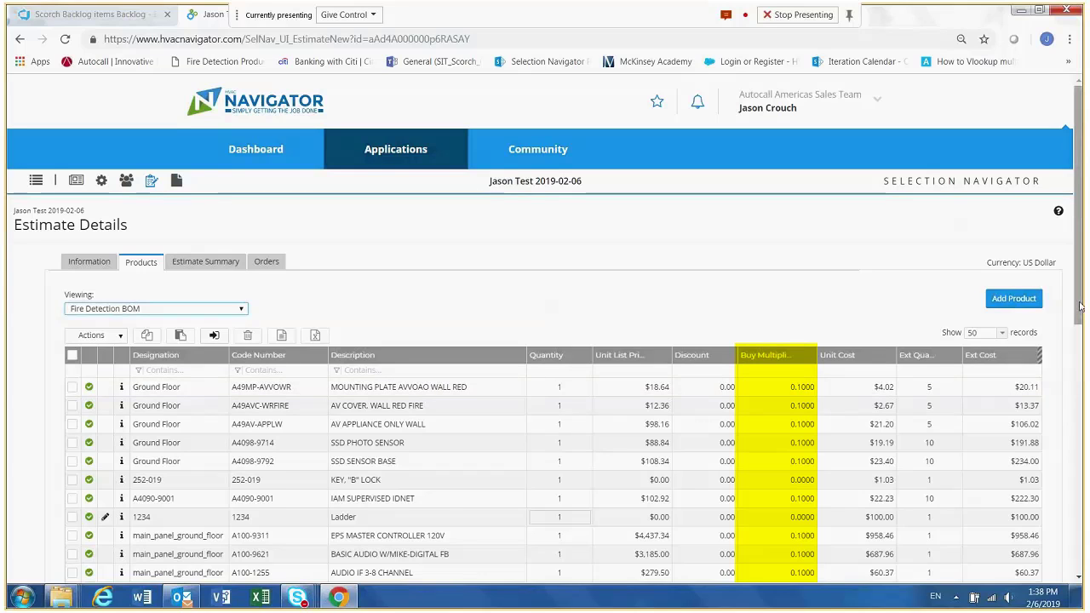
pyautogui.moveTo(1080, 307); pyautogui.dragTo(1080, 343)
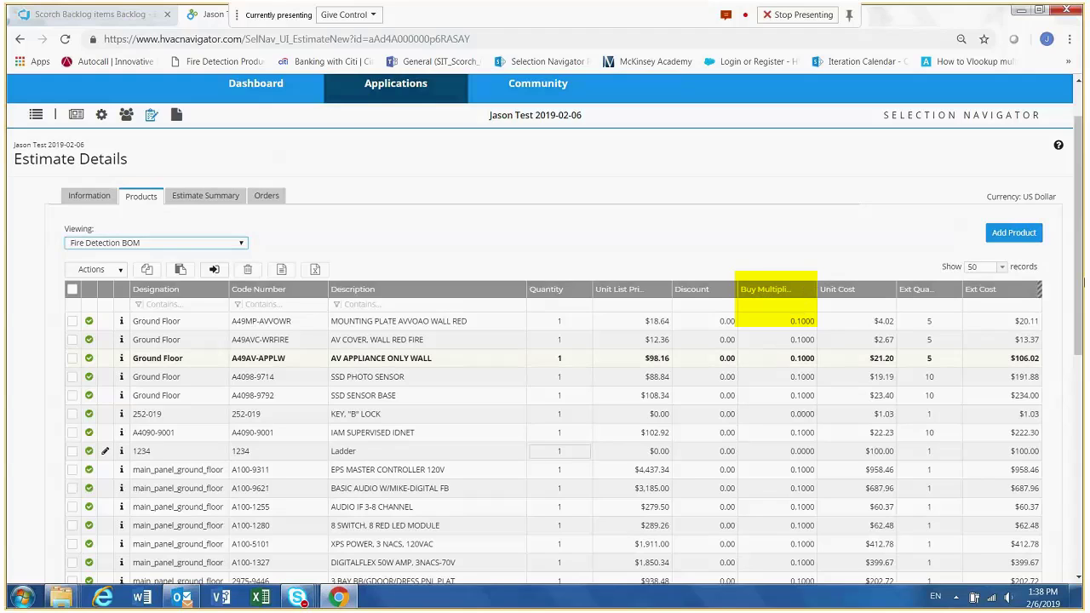
pyautogui.scroll(-1, 711, 304)
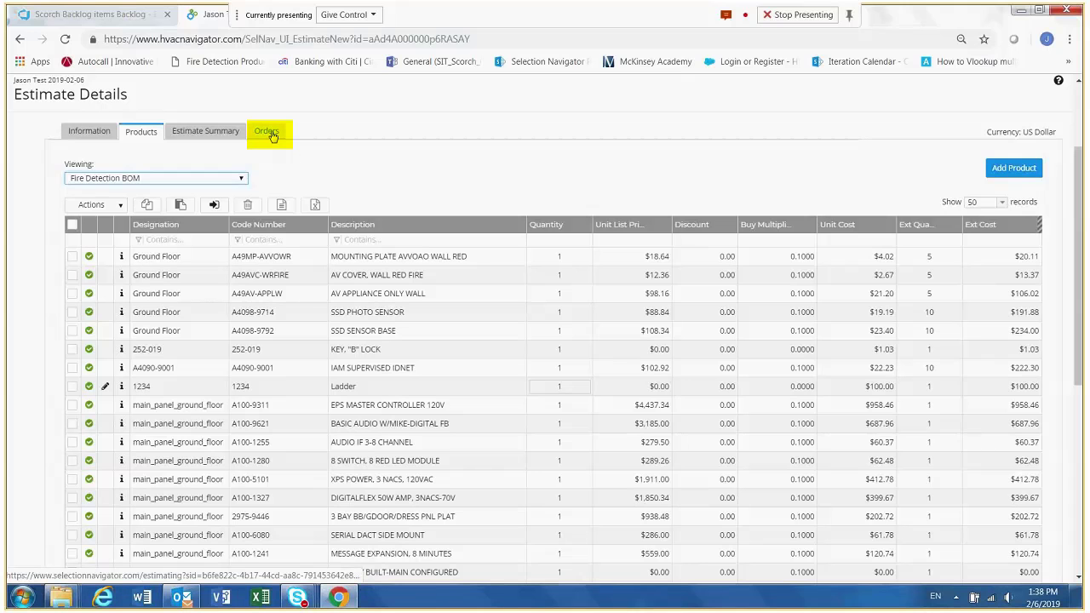
# - Open the estimate's orders and set the material list to show 50 records
pyautogui.click(269, 133)
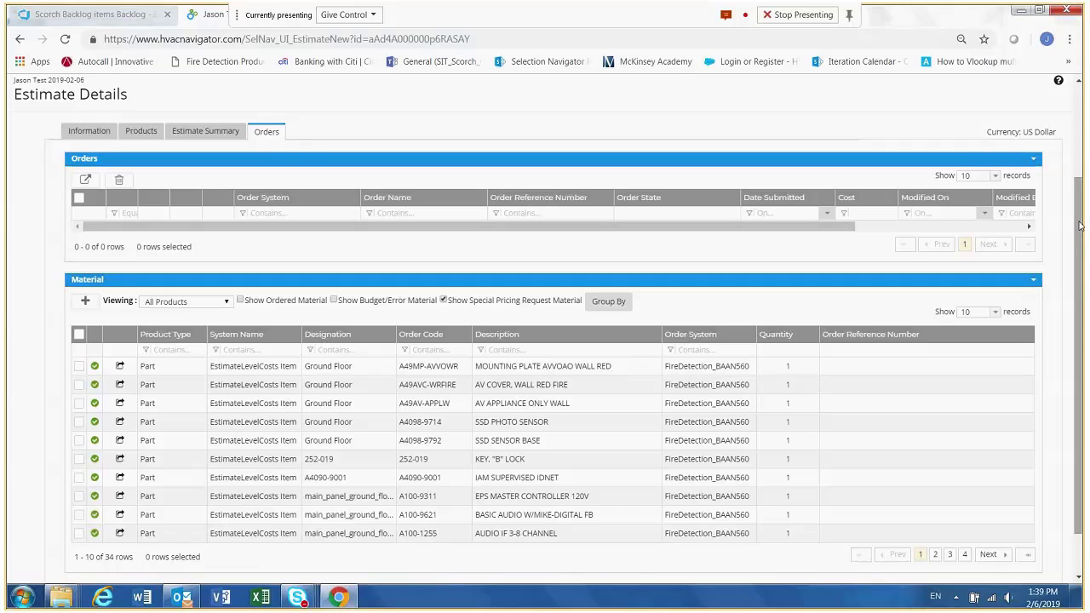
pyautogui.scroll(-1, 1079, 226)
pyautogui.moveTo(1079, 239); pyautogui.dragTo(1079, 225)
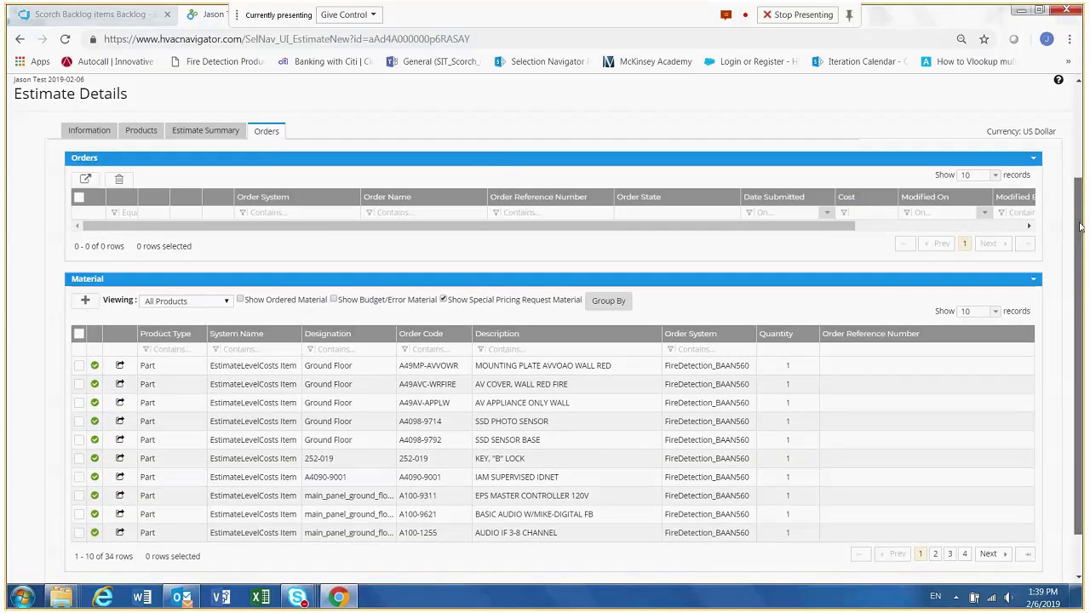
pyautogui.scroll(-1, 1000, 284)
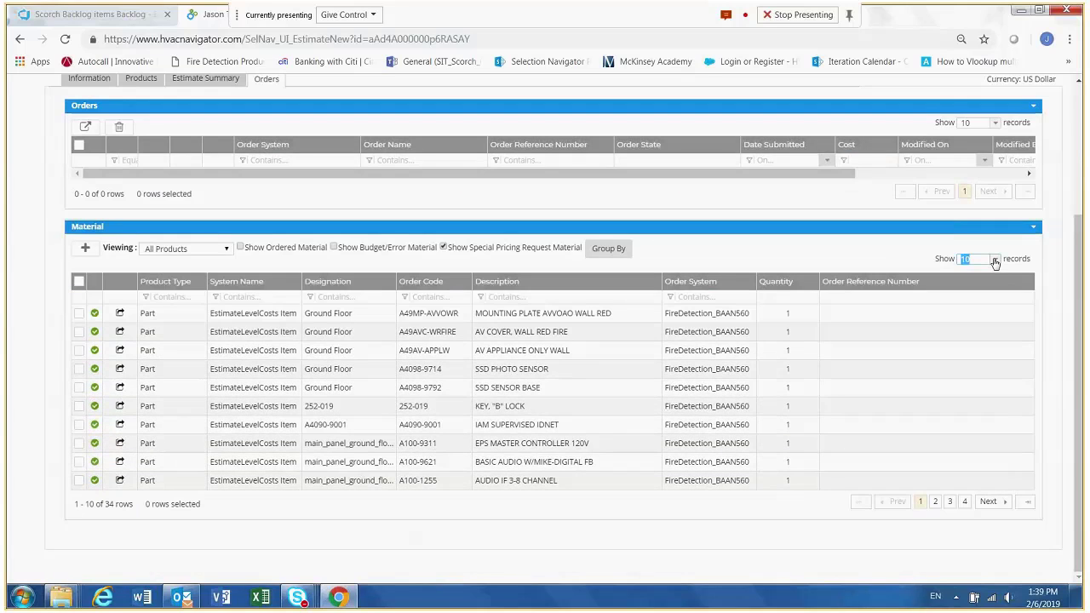
pyautogui.click(992, 258)
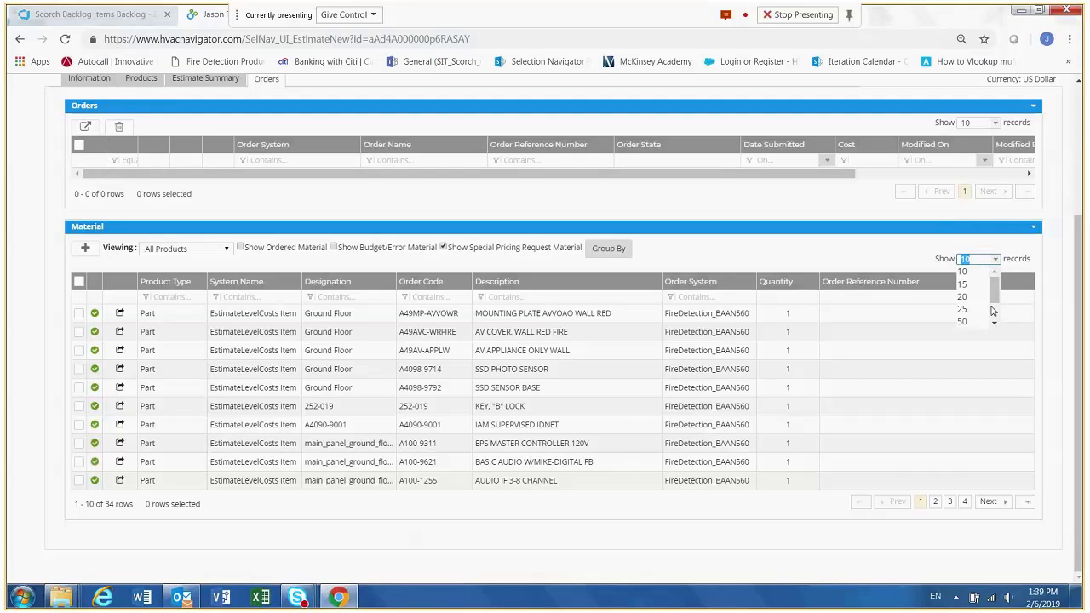
pyautogui.click(968, 321)
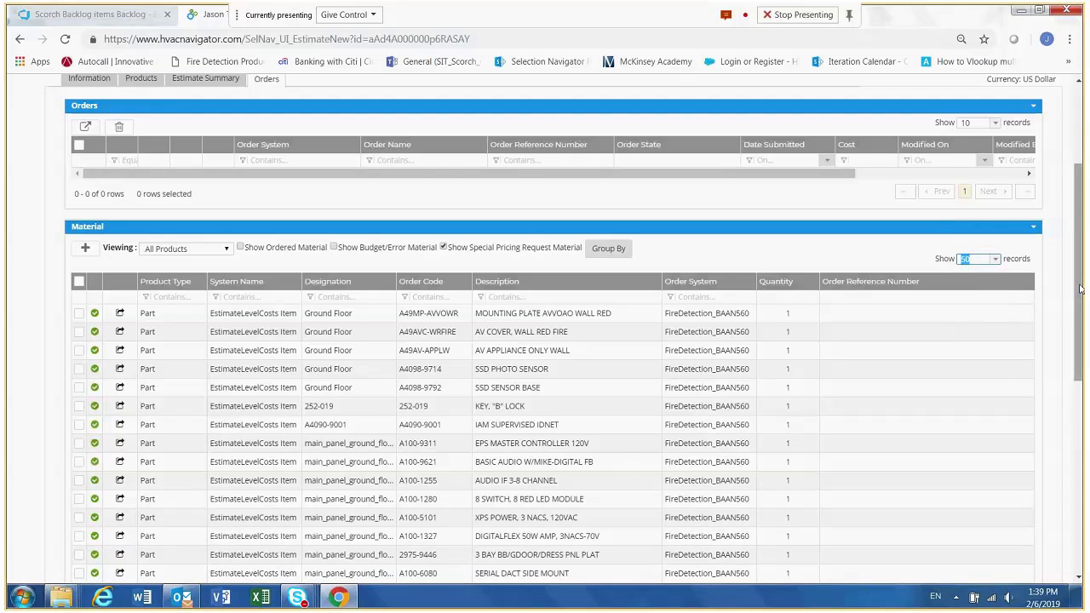
# - Select the five Ground Floor parts in the material list and create a new order from them
pyautogui.moveTo(1079, 289); pyautogui.dragTo(1084, 390)
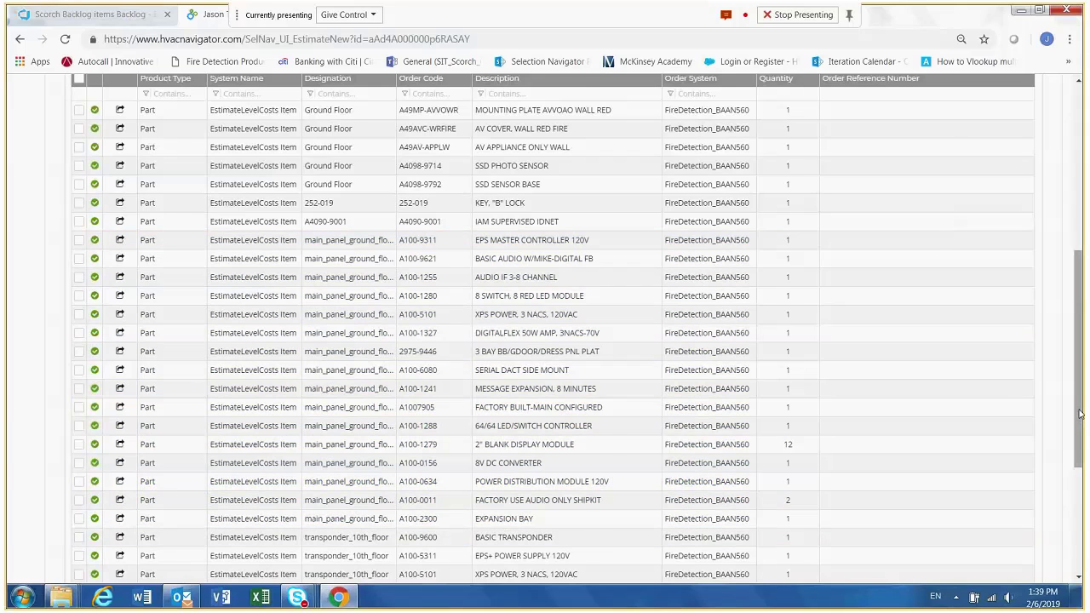
pyautogui.moveTo(1081, 417); pyautogui.dragTo(1080, 354)
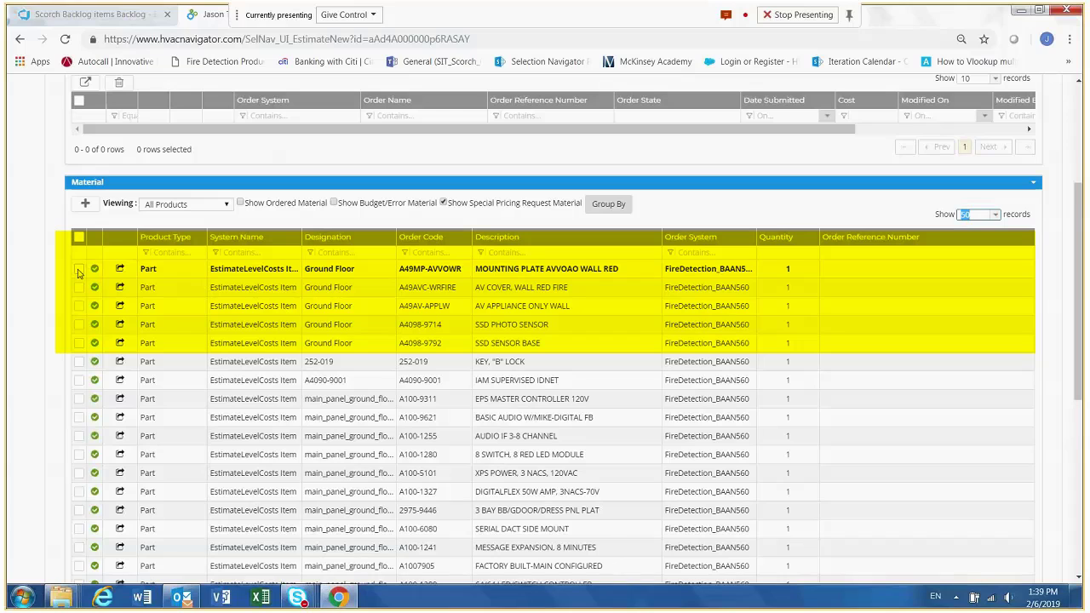
pyautogui.click(78, 269)
pyautogui.click(78, 287)
pyautogui.click(79, 306)
pyautogui.click(78, 324)
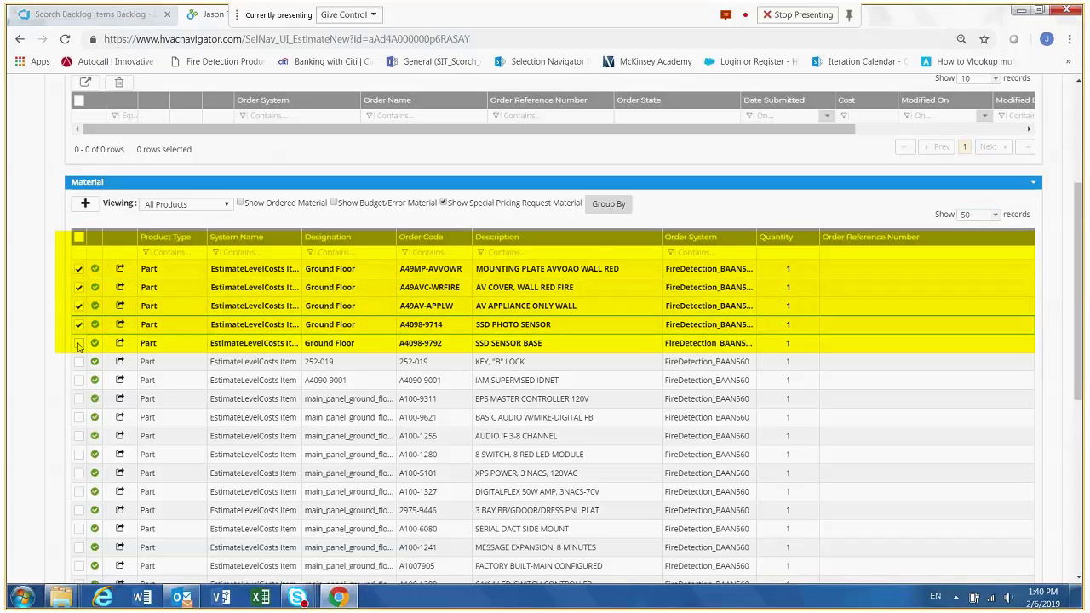
pyautogui.click(78, 344)
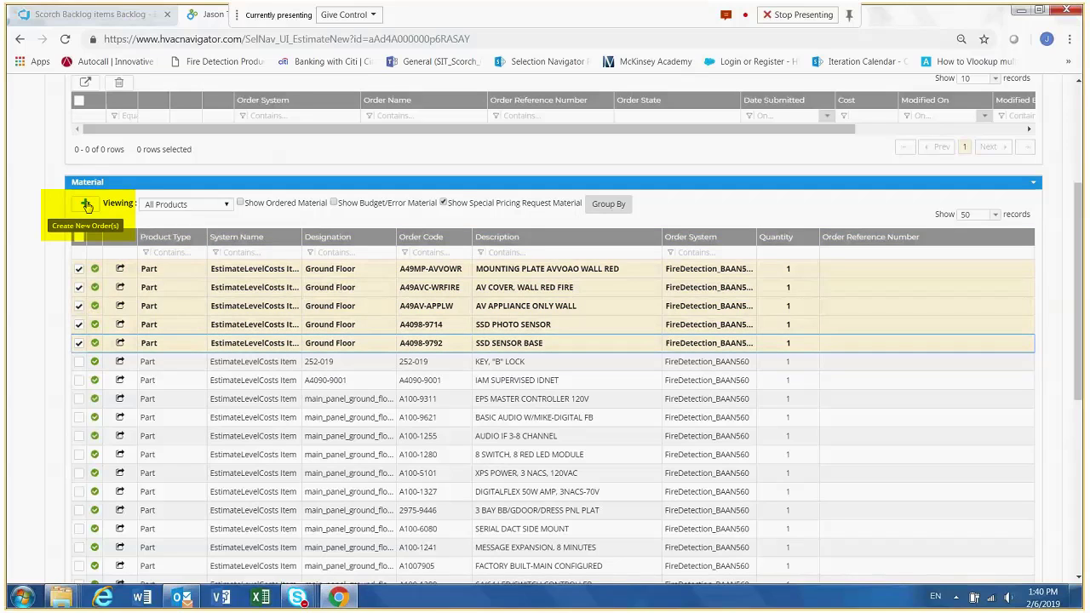
pyautogui.click(86, 206)
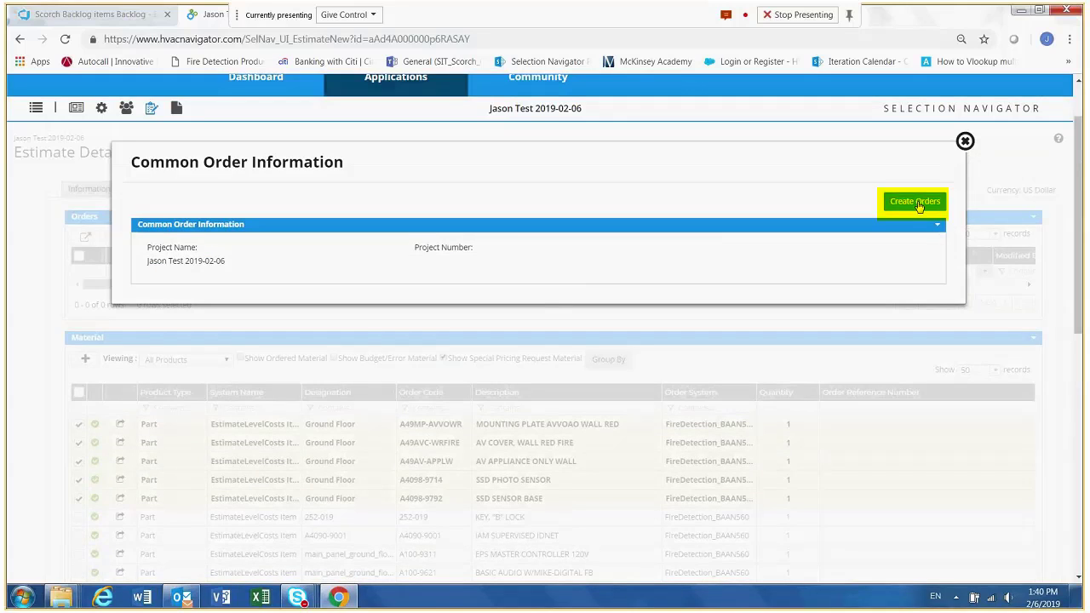
pyautogui.click(918, 206)
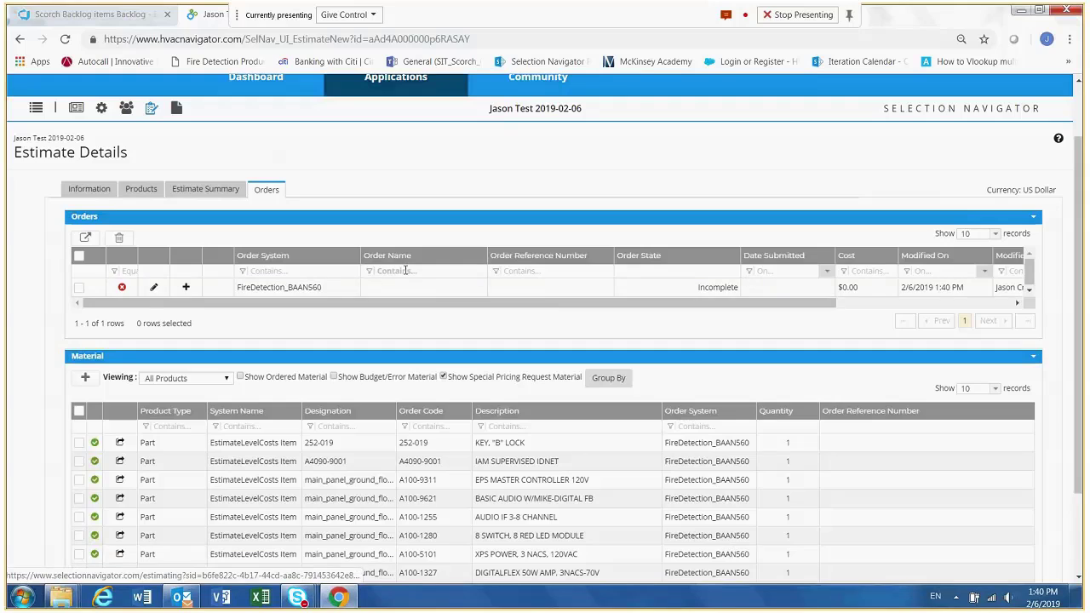
# - Open the FireDetection_BAAN560 order for editing and review the address and shipping sections of its header
pyautogui.click(155, 290)
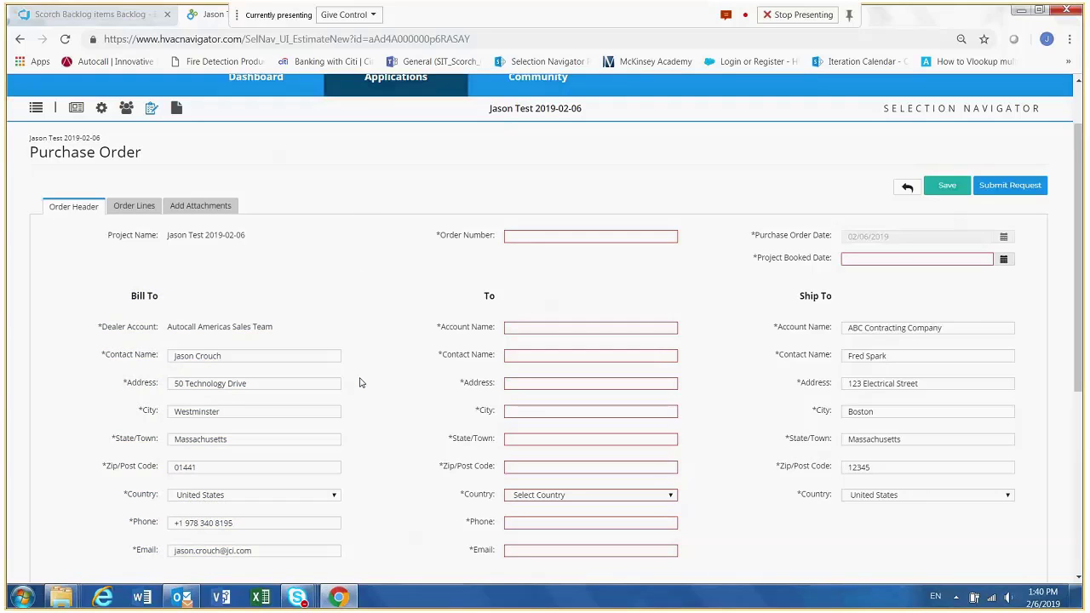
pyautogui.click(542, 327)
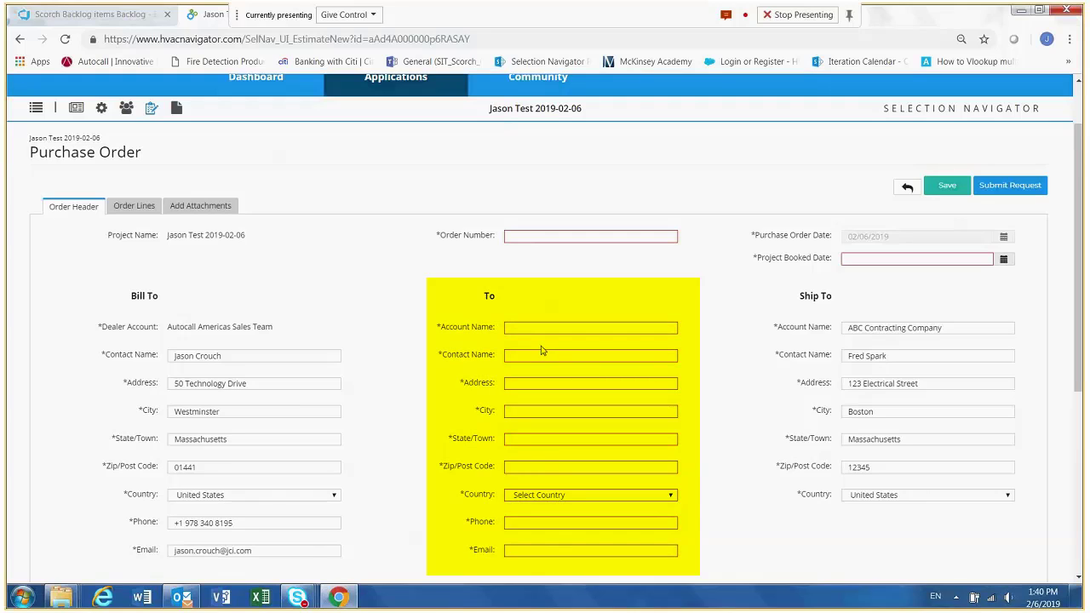
pyautogui.click(851, 342)
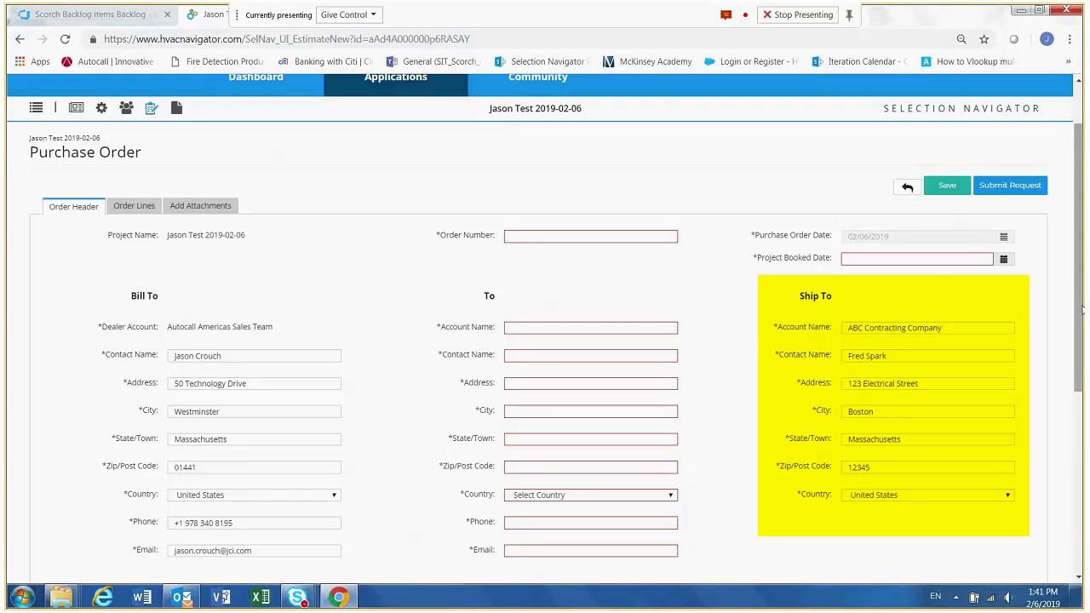
pyautogui.moveTo(1082, 311); pyautogui.dragTo(1081, 349)
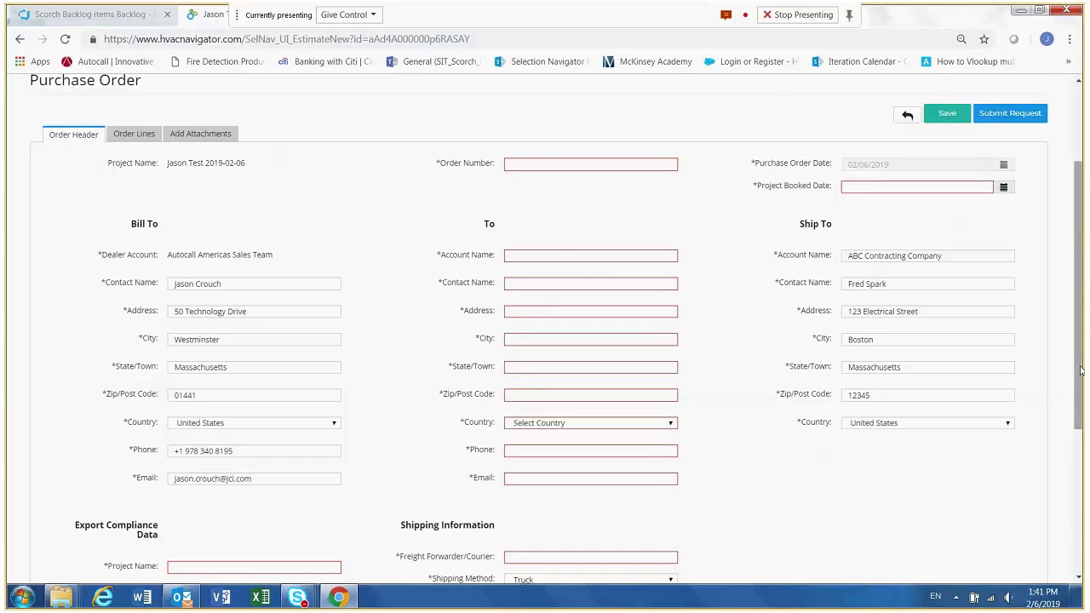
pyautogui.moveTo(1080, 370); pyautogui.dragTo(1067, 347)
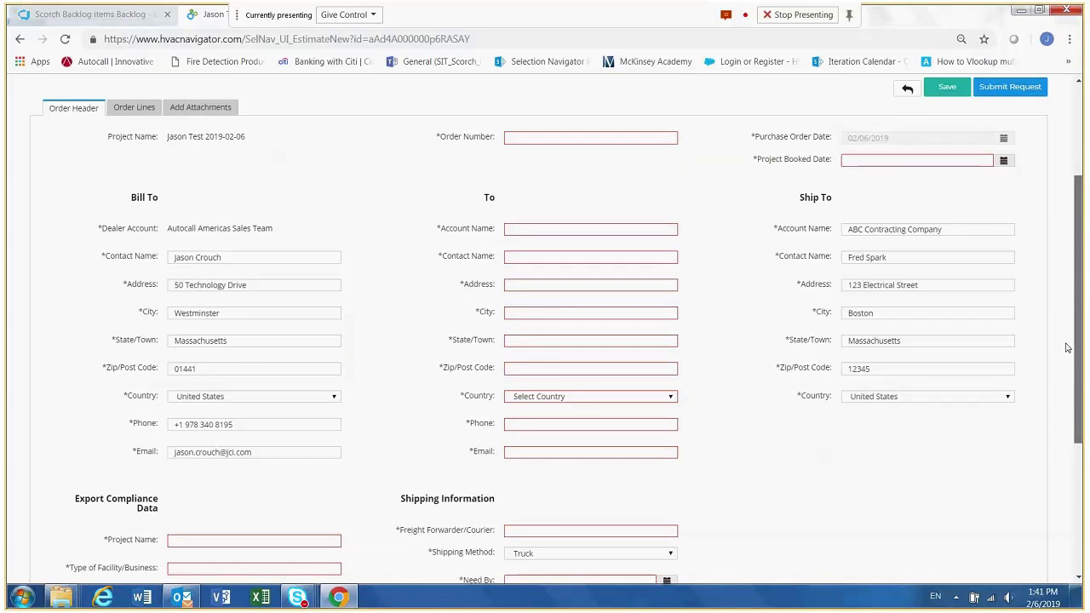
# - Enter the order number in the purchase order header and set the project booked date to 02/13/2019
pyautogui.scroll(1, 1067, 347)
pyautogui.click(570, 213)
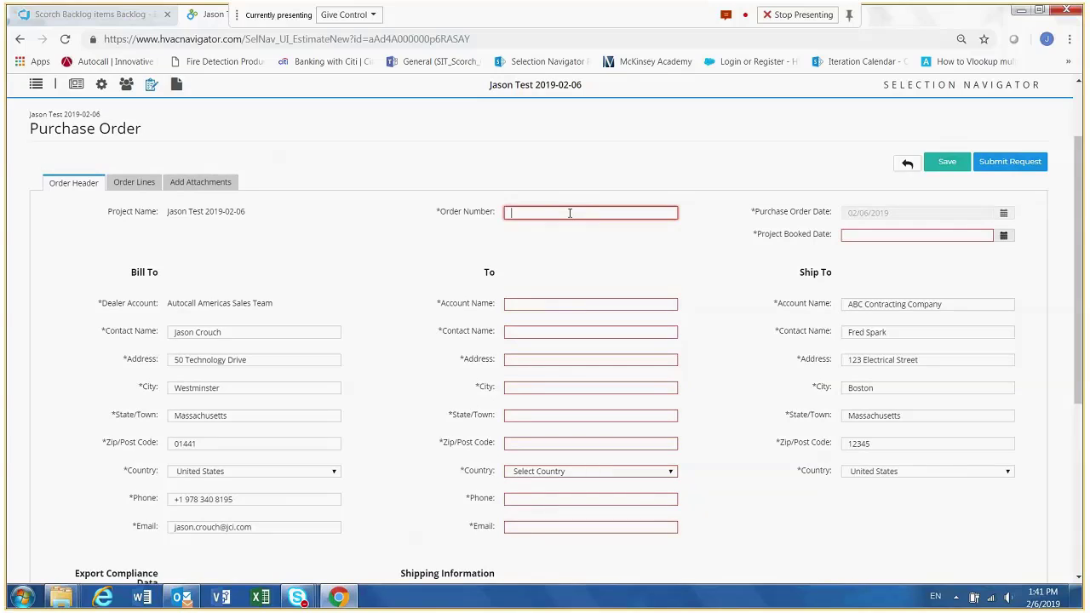
pyautogui.write('123')
pyautogui.click(851, 236)
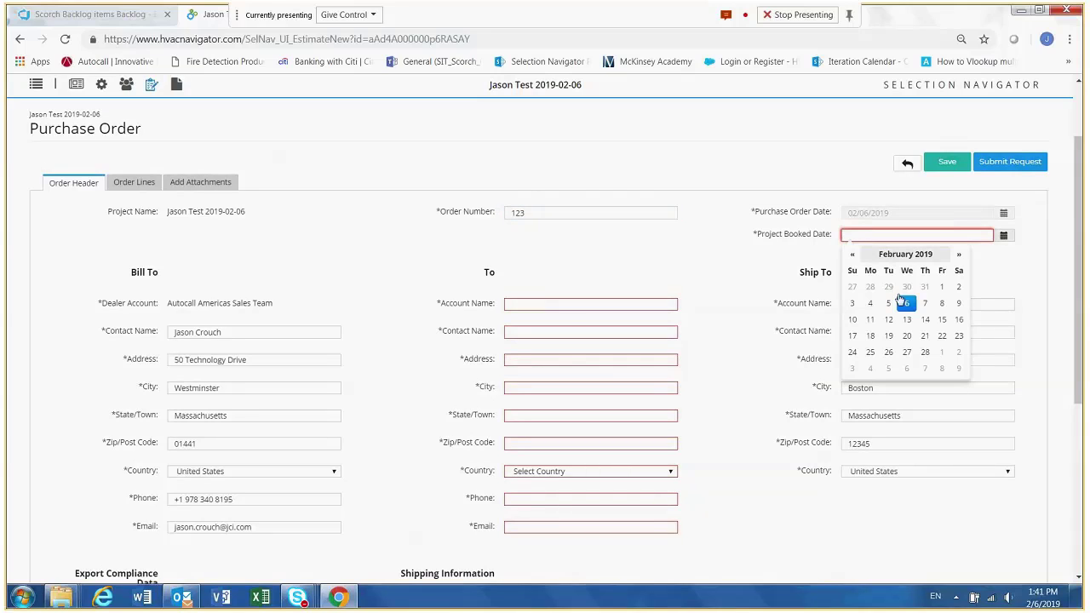
pyautogui.click(907, 319)
# - Enter Customer Services as the account name in the purchase order's To section
pyautogui.click(605, 305)
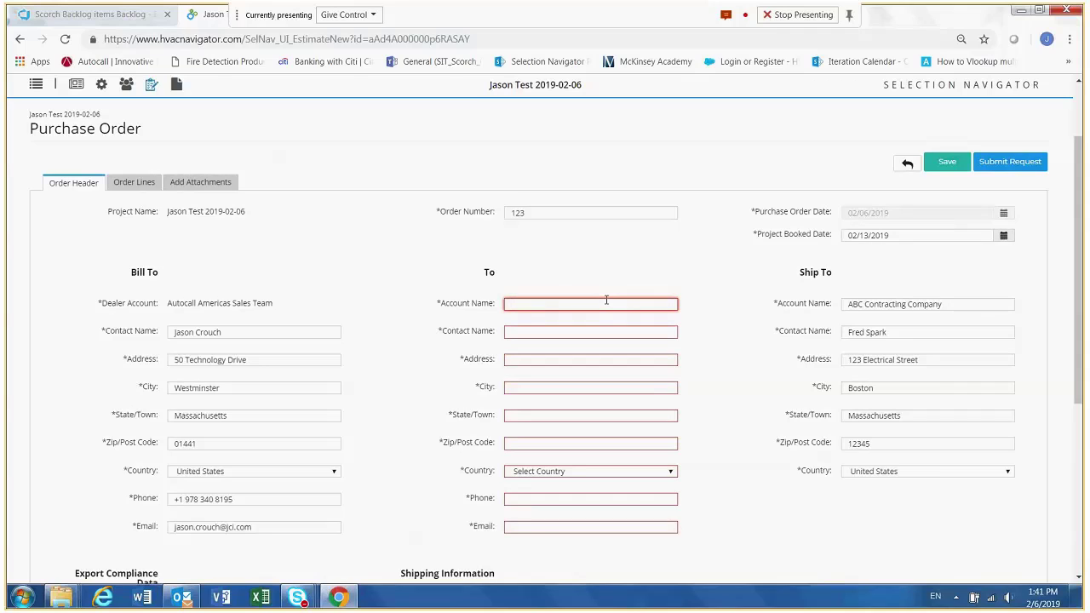
pyautogui.write('Customer')
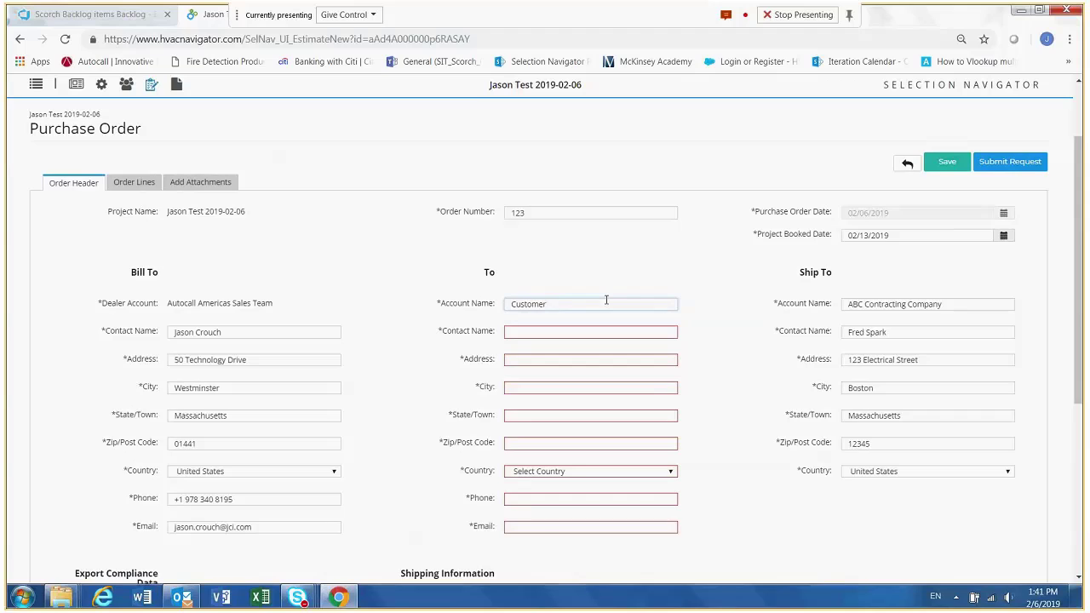
pyautogui.write(' Services')
# - Fill in the To section's contact name, address and phone details from a saved contact entry
pyautogui.click(586, 334)
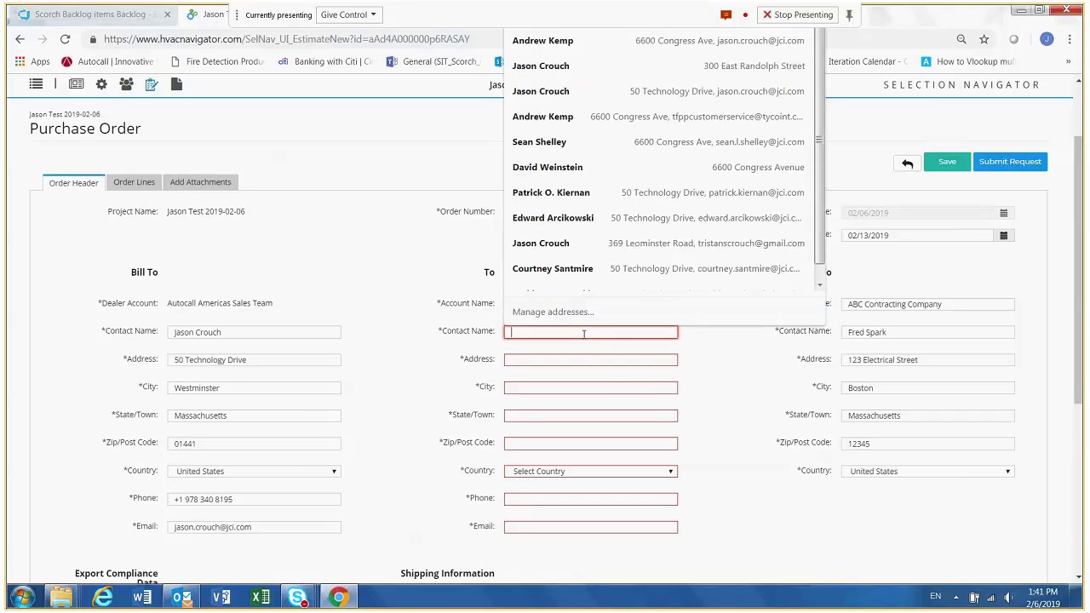
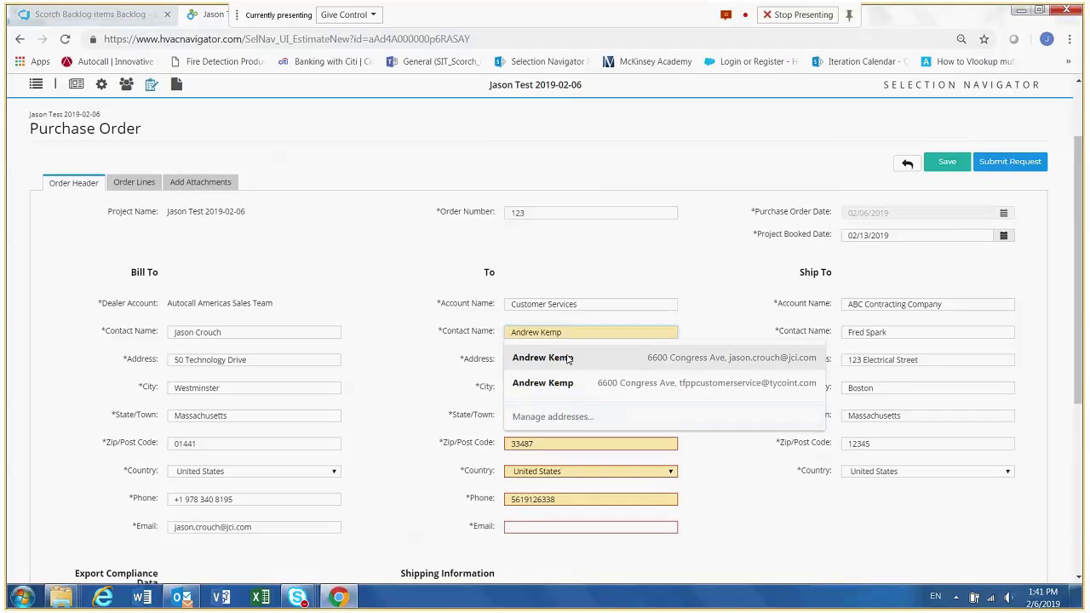
pyautogui.click(572, 358)
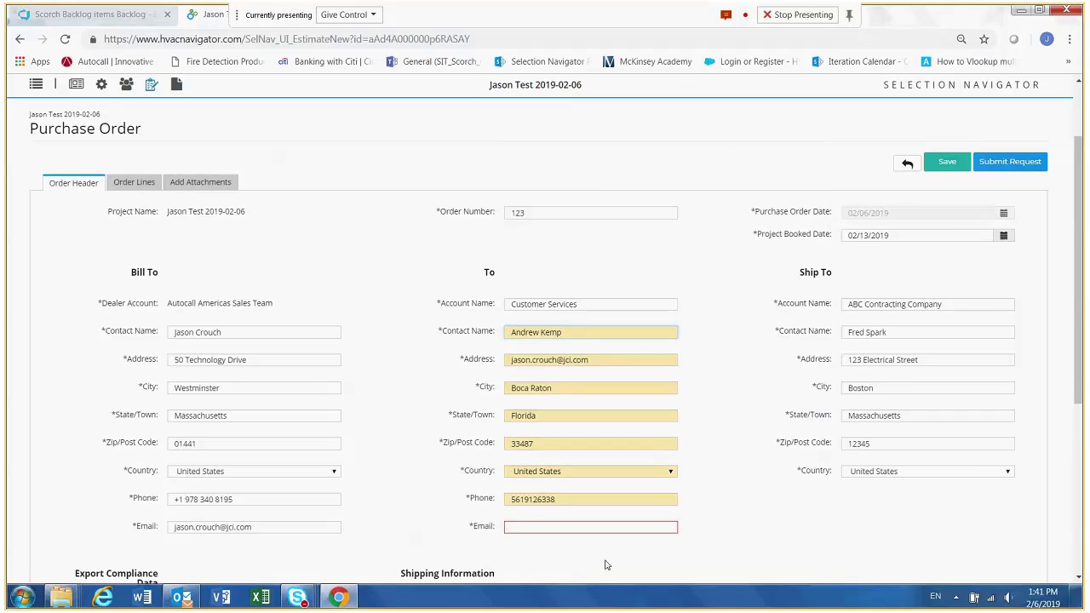
# - Enter the contact's e-mail address in the purchase order's To section
pyautogui.click(552, 527)
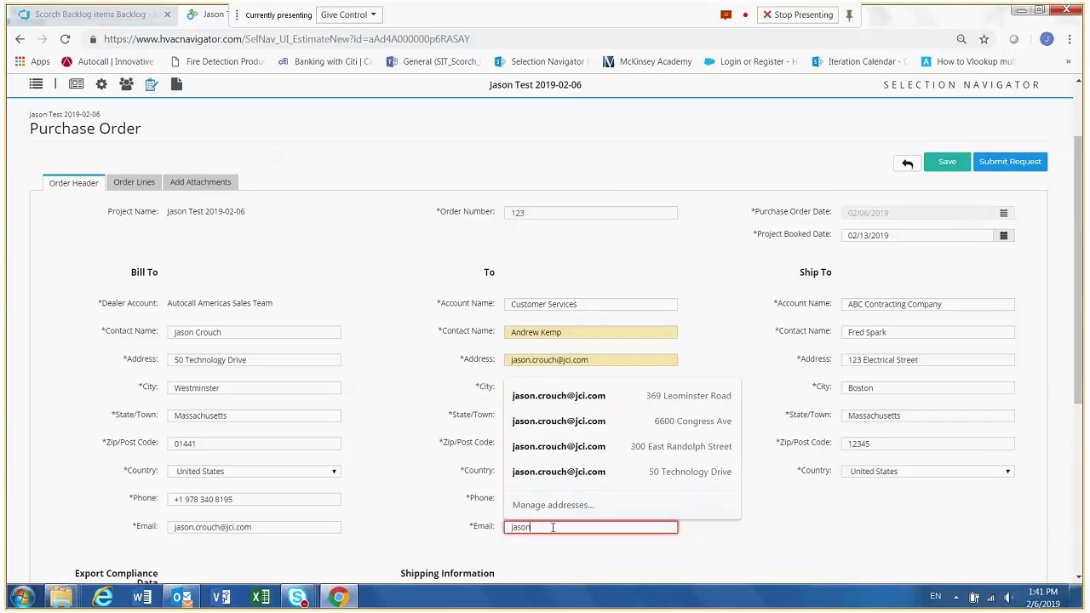
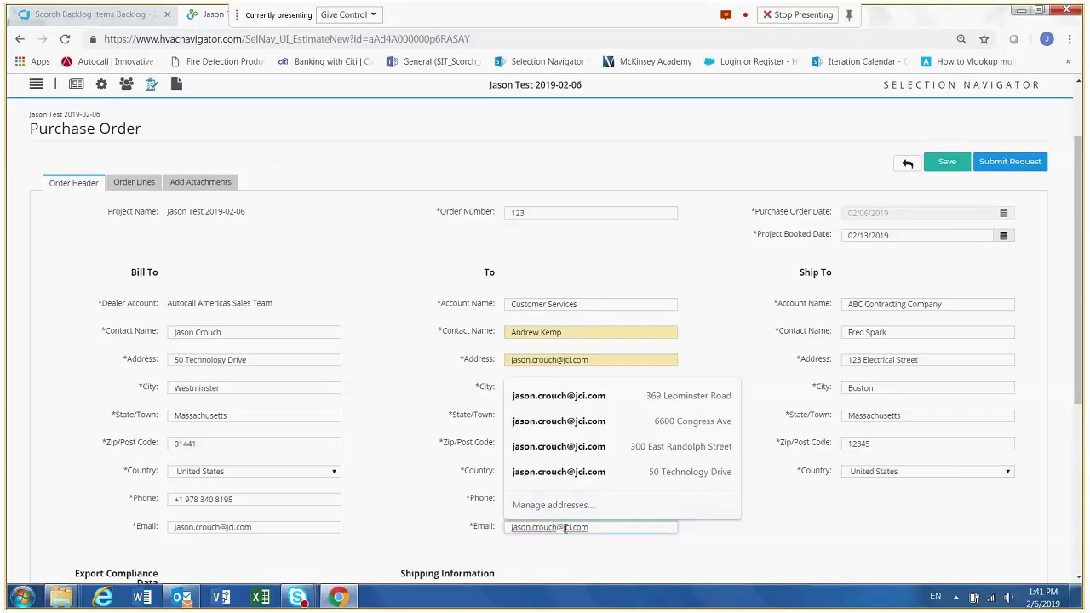
pyautogui.click(715, 422)
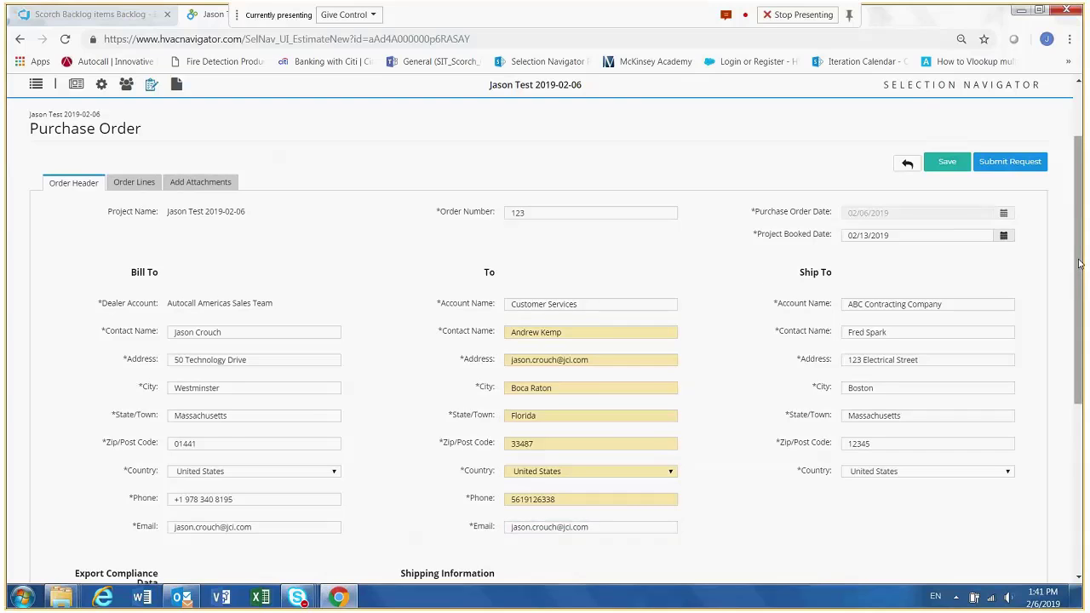
# - In Export Compliance Data, set the project name to school, the facility type to test and the end user name to school
pyautogui.moveTo(1079, 264); pyautogui.dragTo(1082, 294)
pyautogui.scroll(-3, 1082, 294)
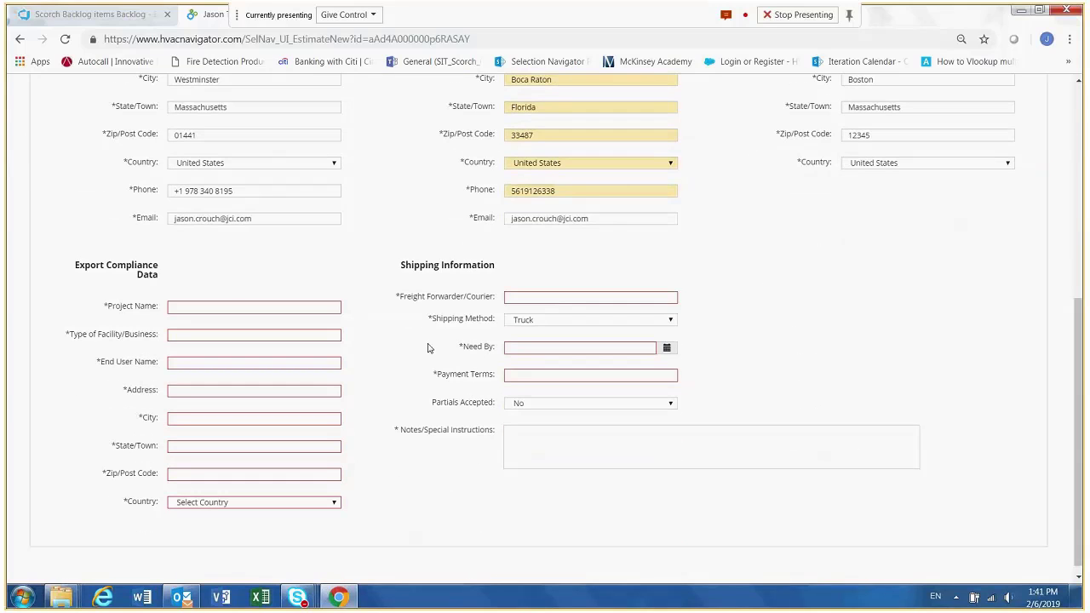
pyautogui.click(235, 306)
pyautogui.write('school')
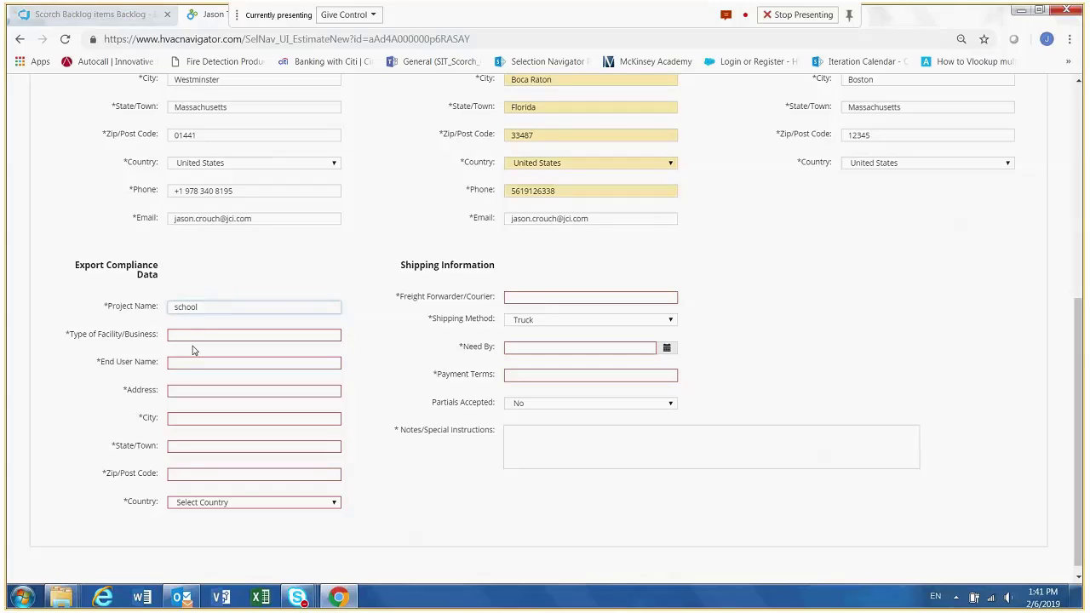
pyautogui.click(194, 333)
pyautogui.write('test')
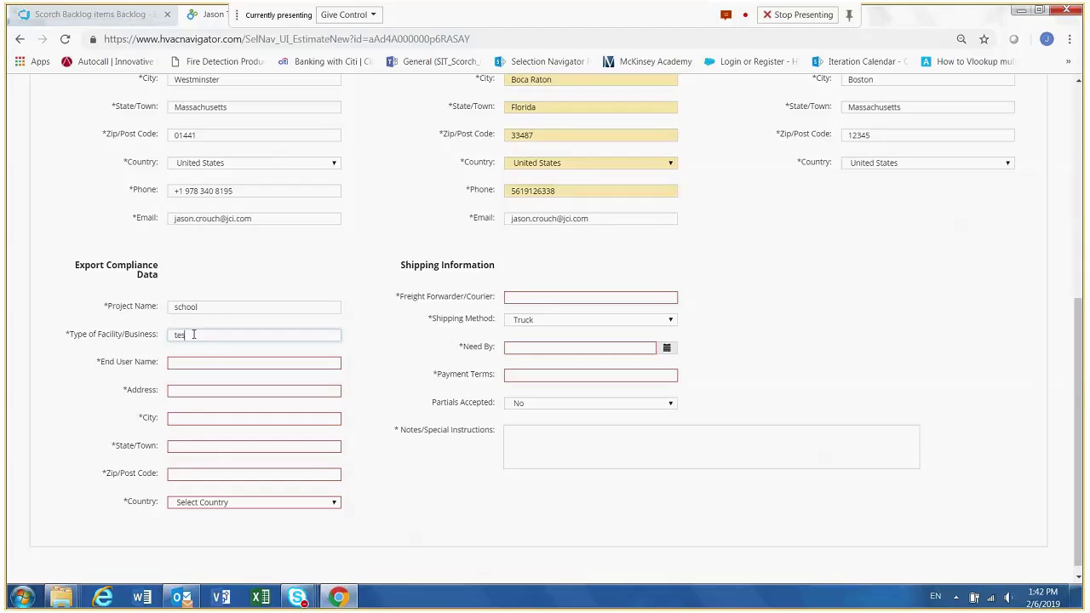
pyautogui.click(193, 362)
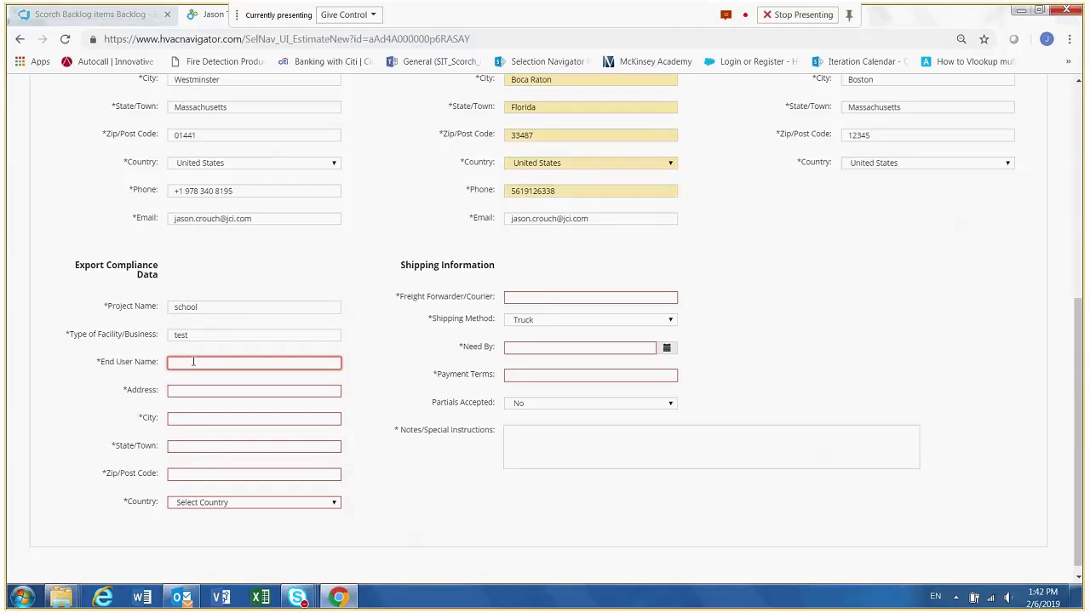
pyautogui.write('school')
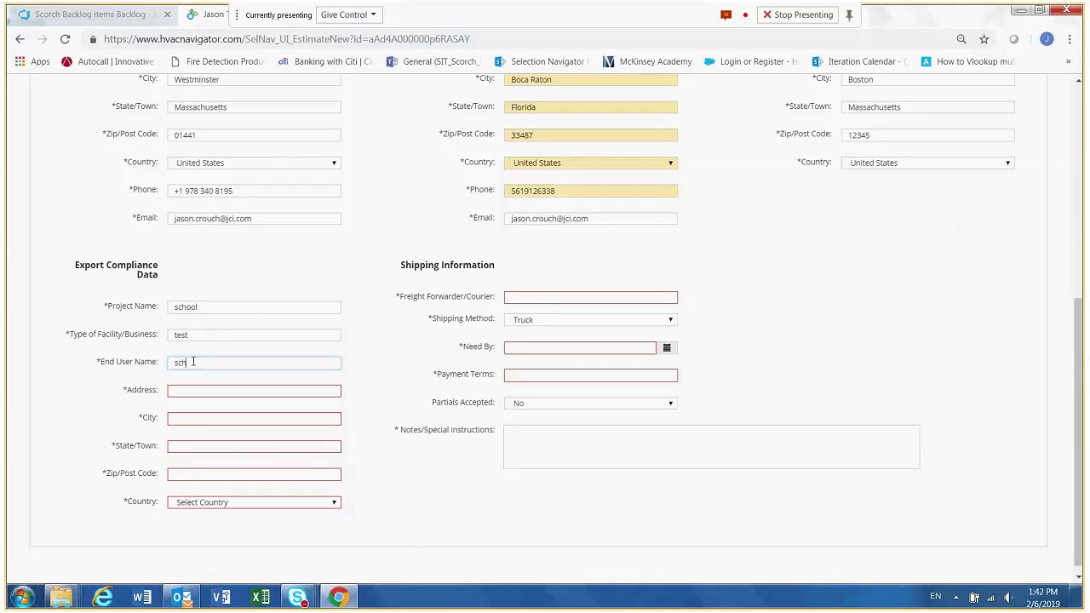
# - Complete the Export Compliance Data address, city, state, postal code and country from saved address entries
pyautogui.click(188, 390)
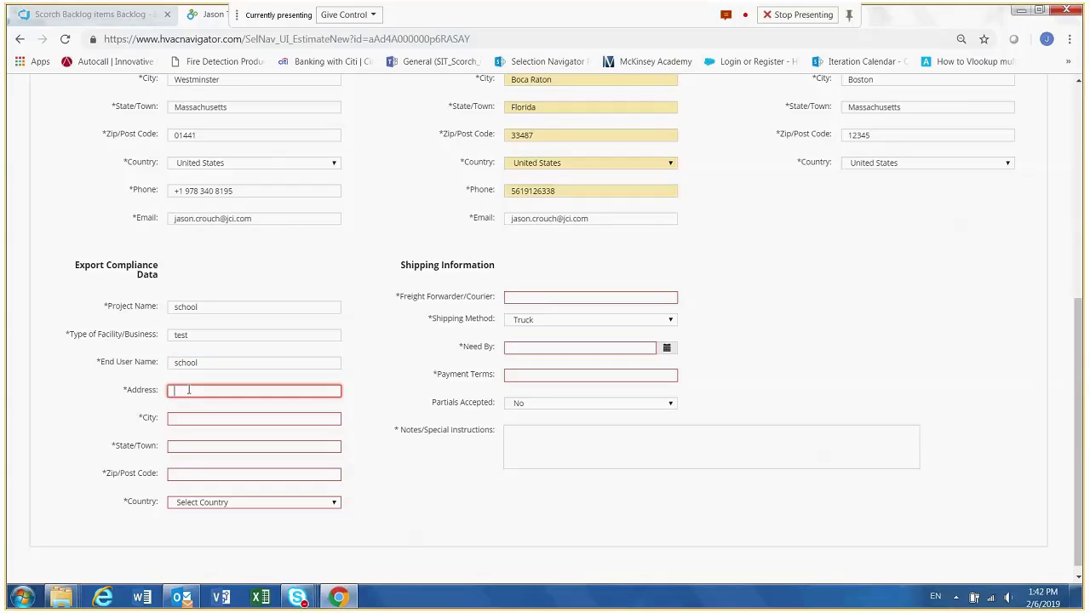
pyautogui.click(188, 391)
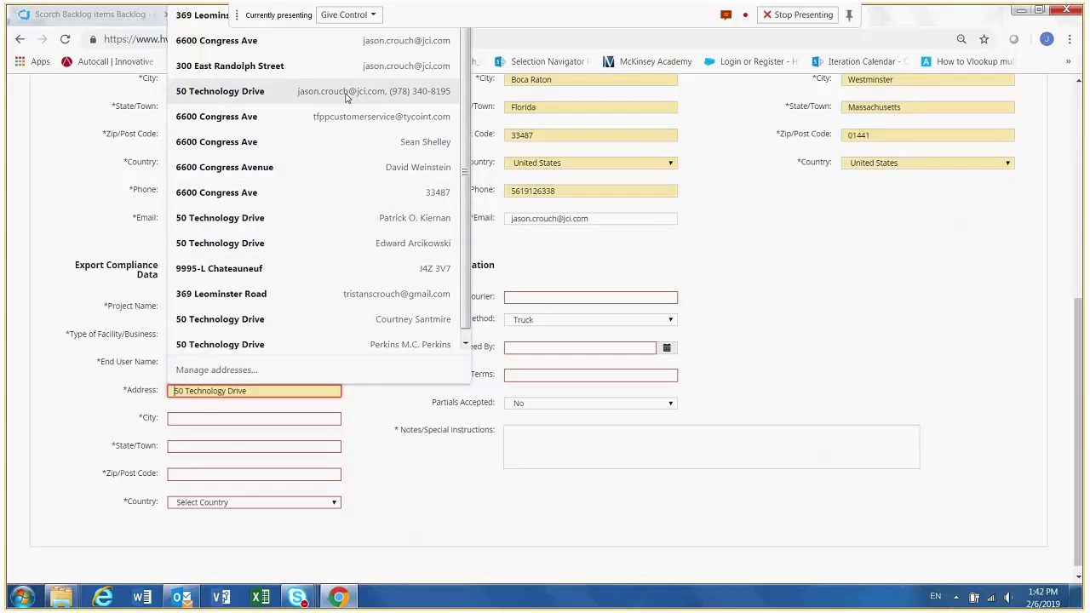
pyautogui.click(266, 52)
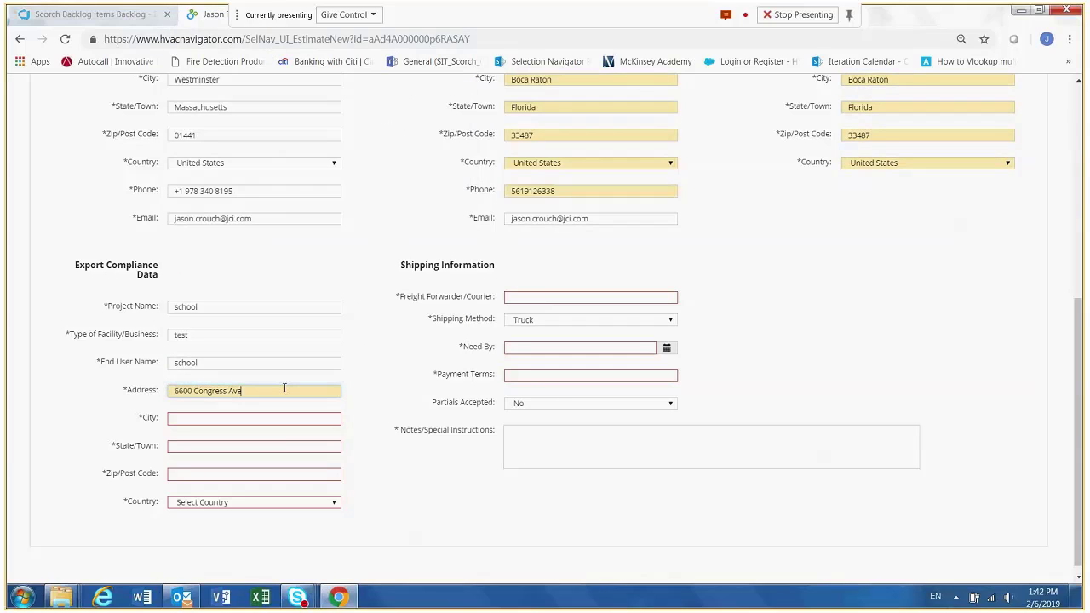
pyautogui.click(248, 417)
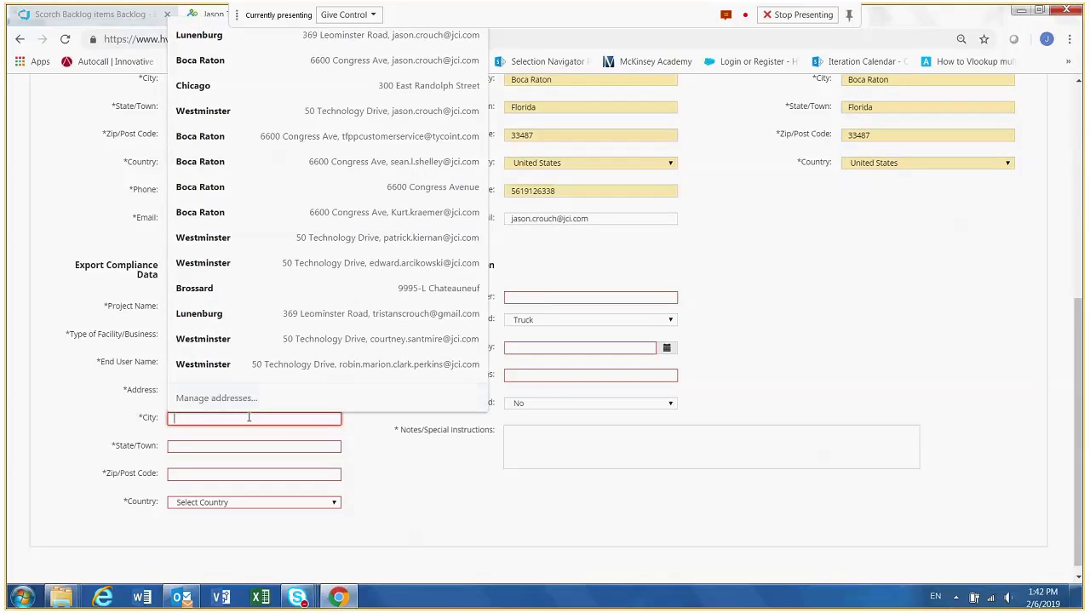
pyautogui.click(210, 62)
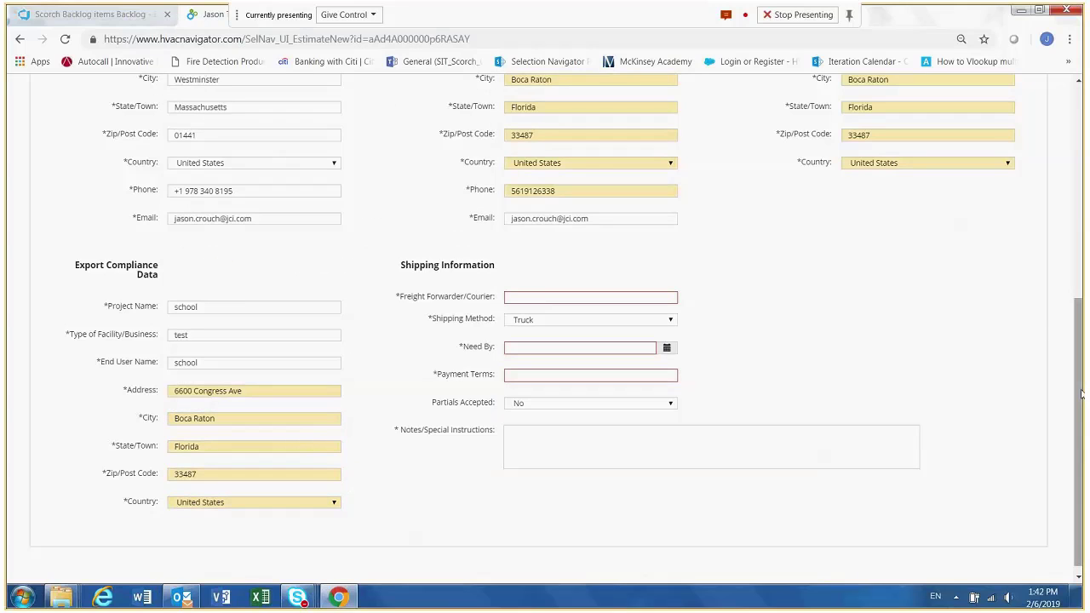
# - In Shipping Information, enter FedEx as the courier, 02/27/2019 as the need-by date and 30 days as the payment terms
pyautogui.moveTo(1081, 394); pyautogui.dragTo(1080, 377)
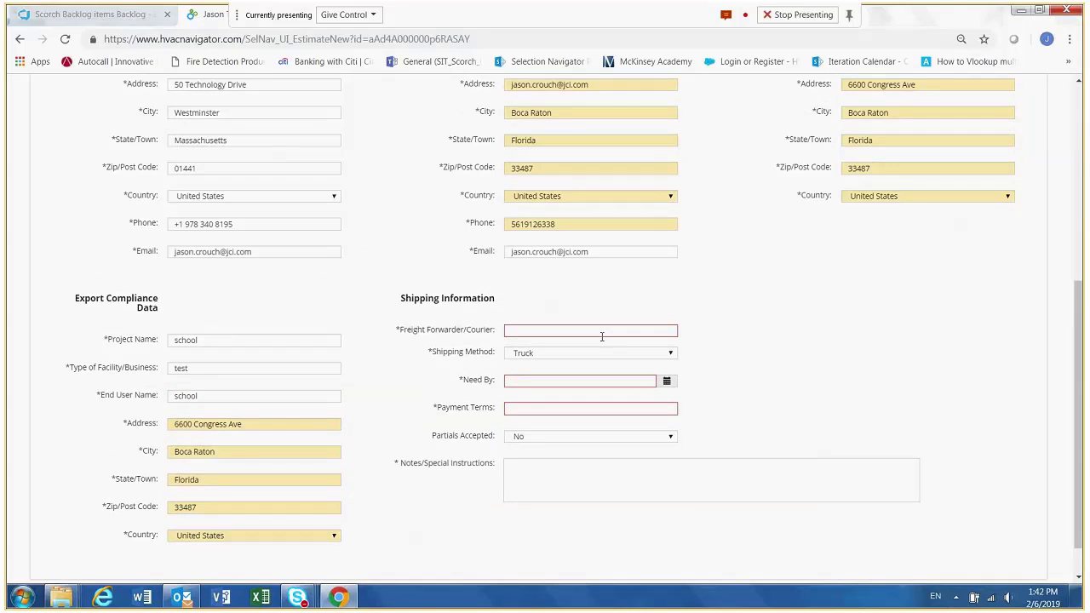
pyautogui.click(598, 332)
pyautogui.write('Fed')
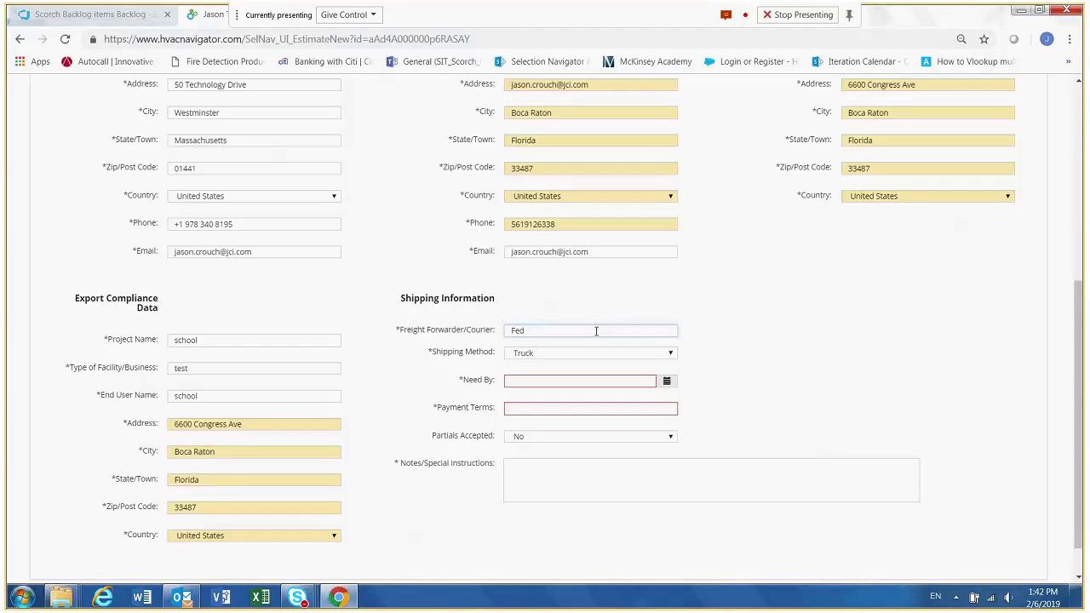
pyautogui.write('Ex')
pyautogui.click(552, 380)
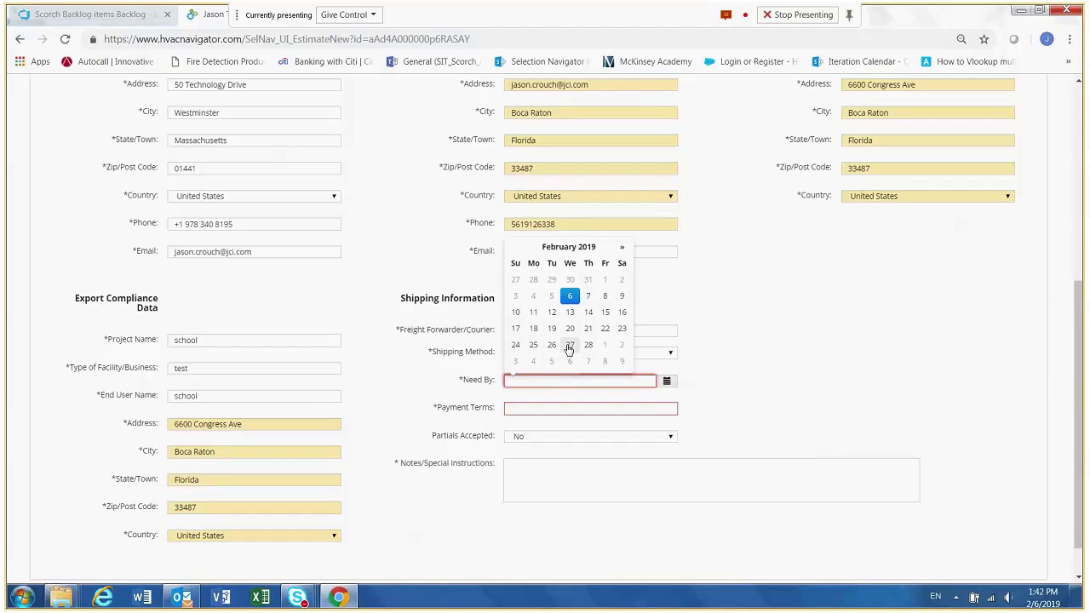
pyautogui.click(568, 346)
pyautogui.click(551, 409)
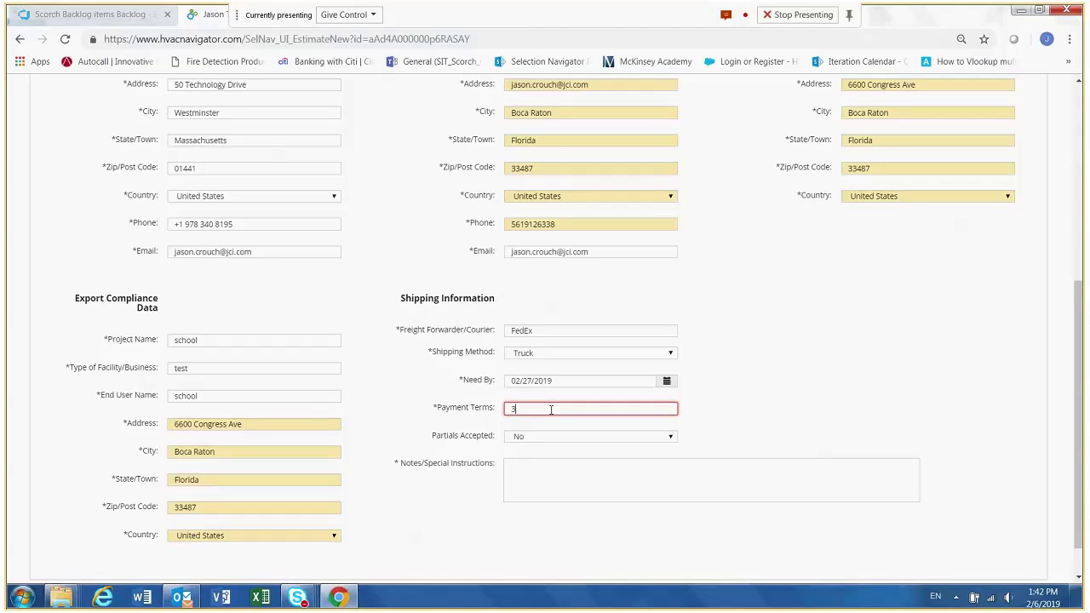
pyautogui.write('30 days')
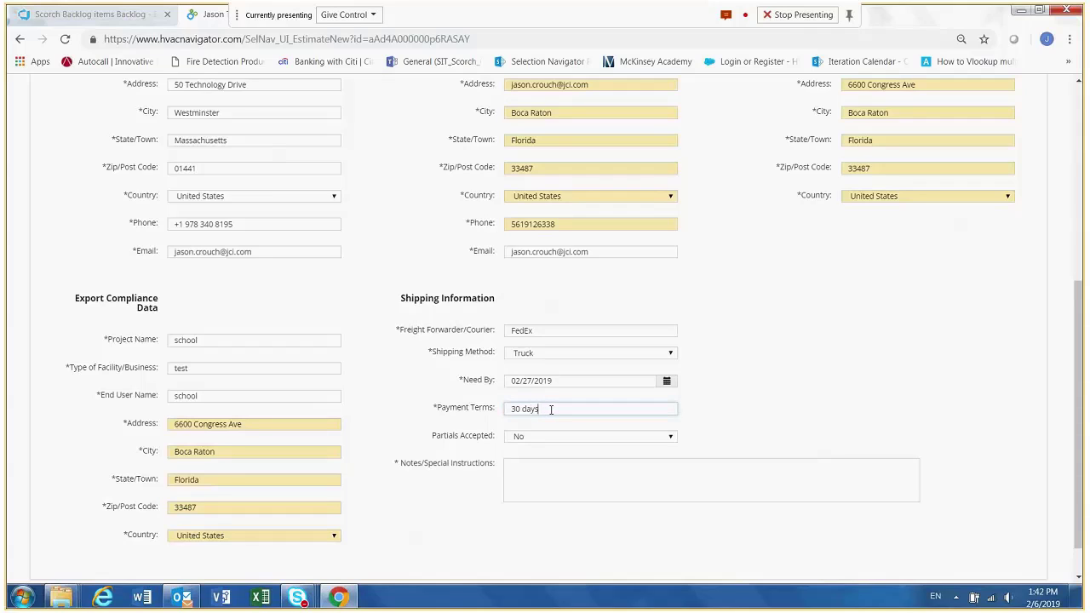
# - Save the completed purchase order header and return to the estimate's list of orders
pyautogui.click(532, 478)
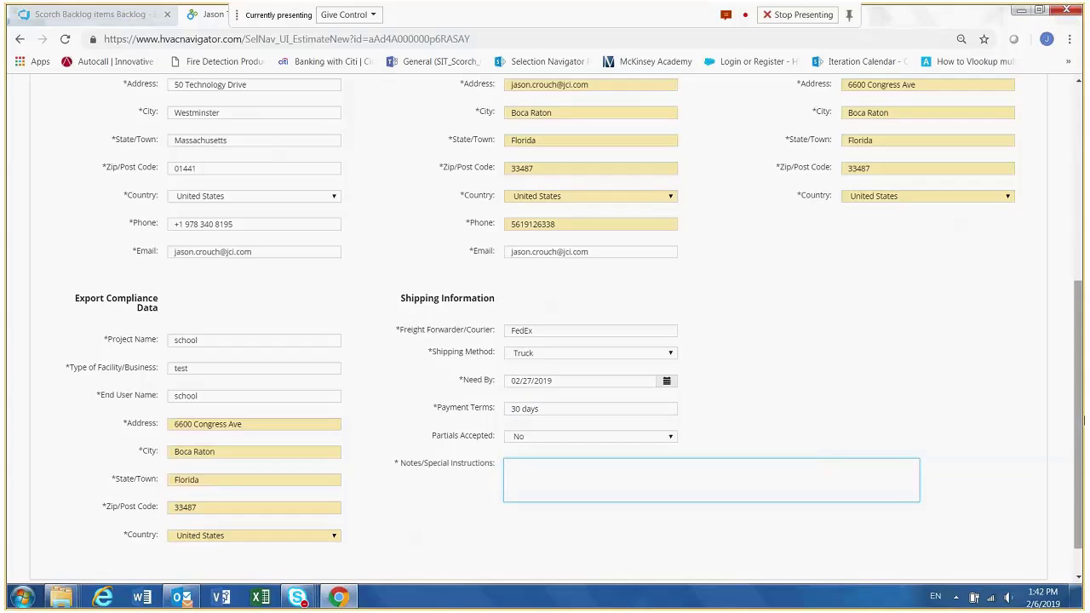
pyautogui.moveTo(1080, 419); pyautogui.dragTo(1082, 272)
pyautogui.click(945, 163)
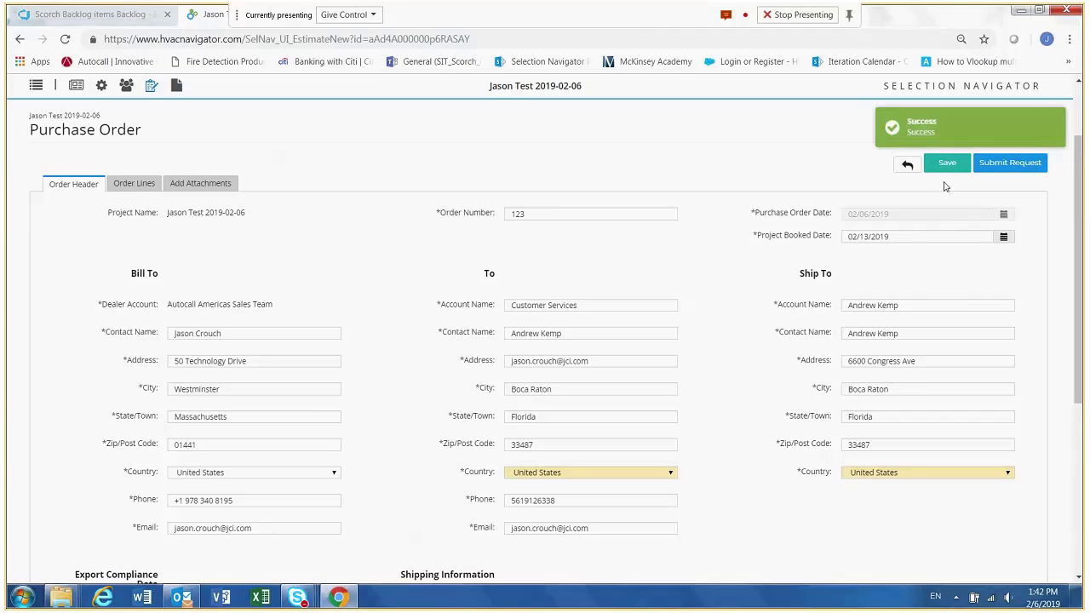
pyautogui.click(908, 165)
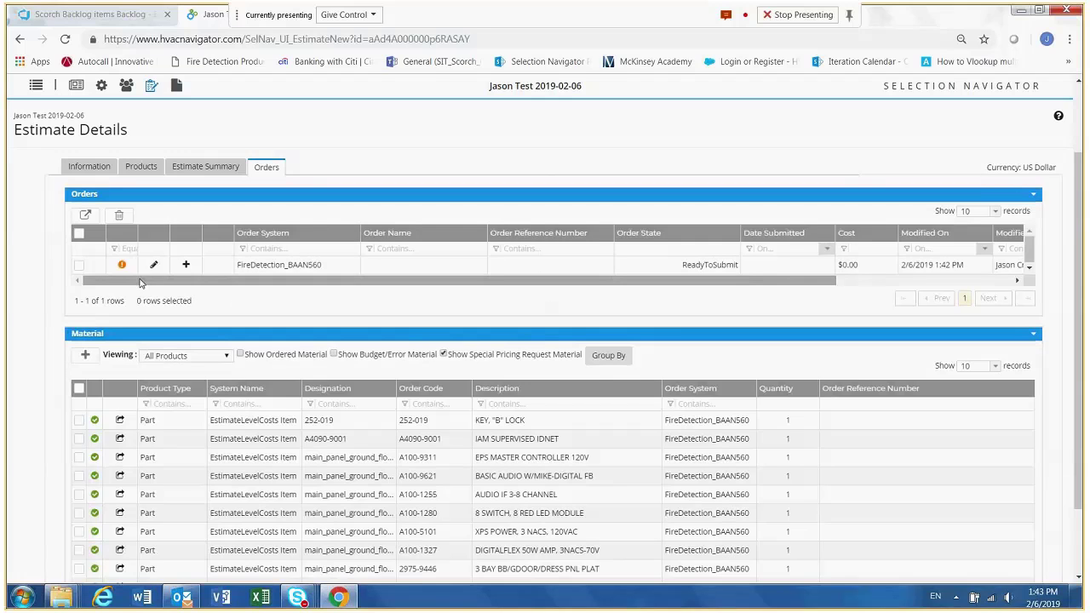
# - Reopen the FireDetection_BAAN560 order for editing and review its order lines
pyautogui.moveTo(125, 269)
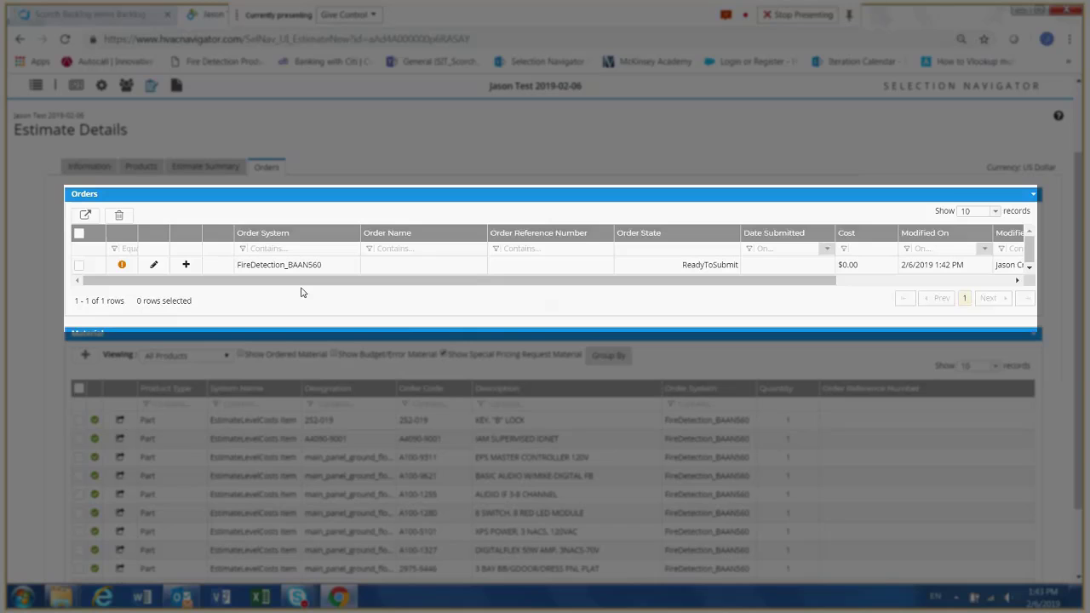
pyautogui.click(154, 267)
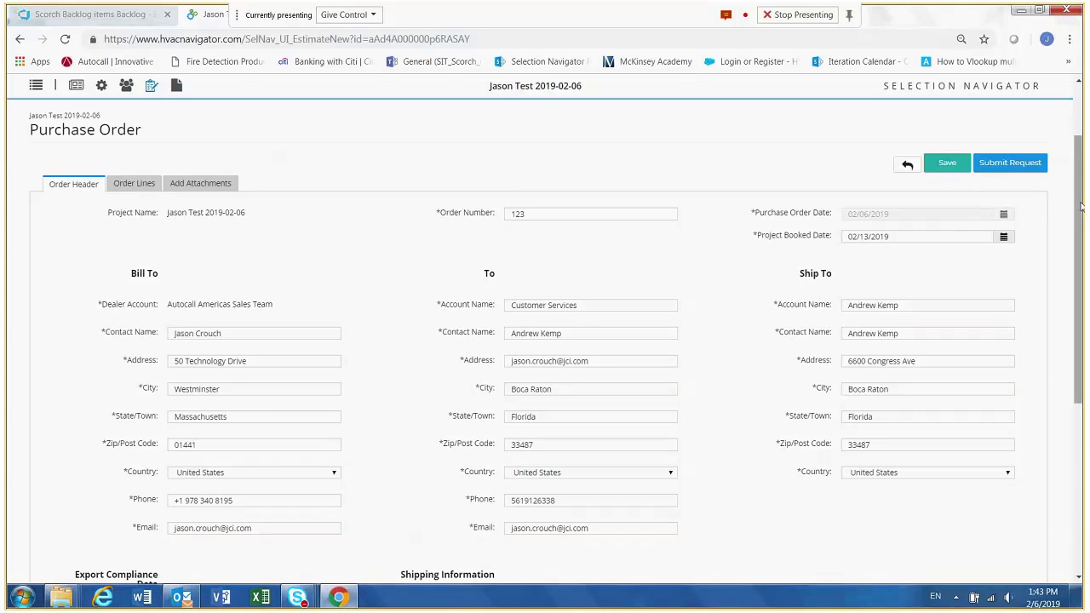
pyautogui.moveTo(1081, 205)
pyautogui.mouseDown()
pyautogui.moveTo(1082, 422)
pyautogui.moveTo(1082, 200)
pyautogui.mouseUp()
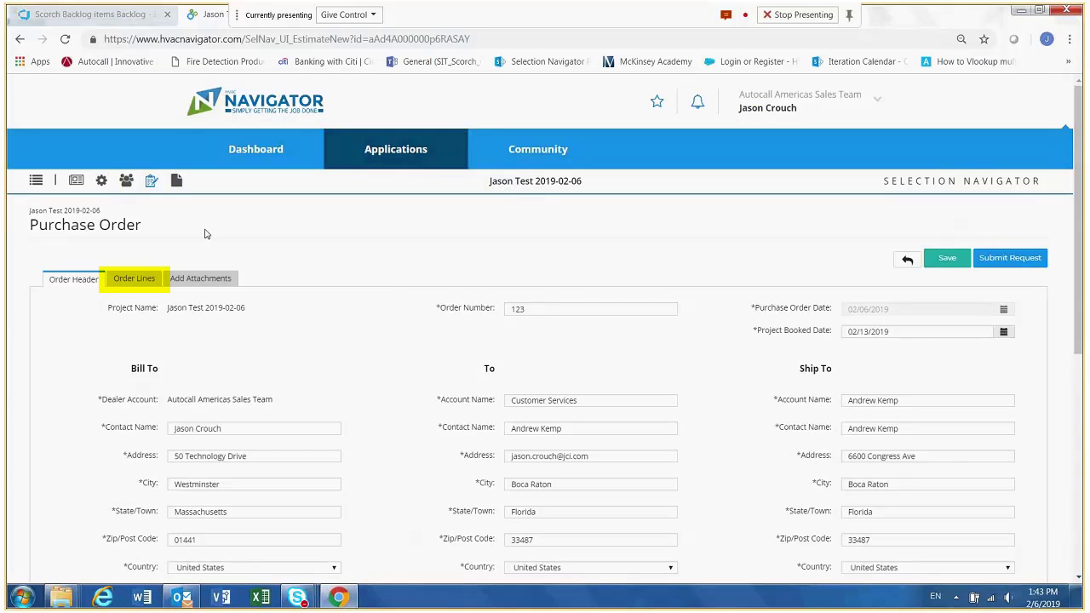
pyautogui.click(141, 281)
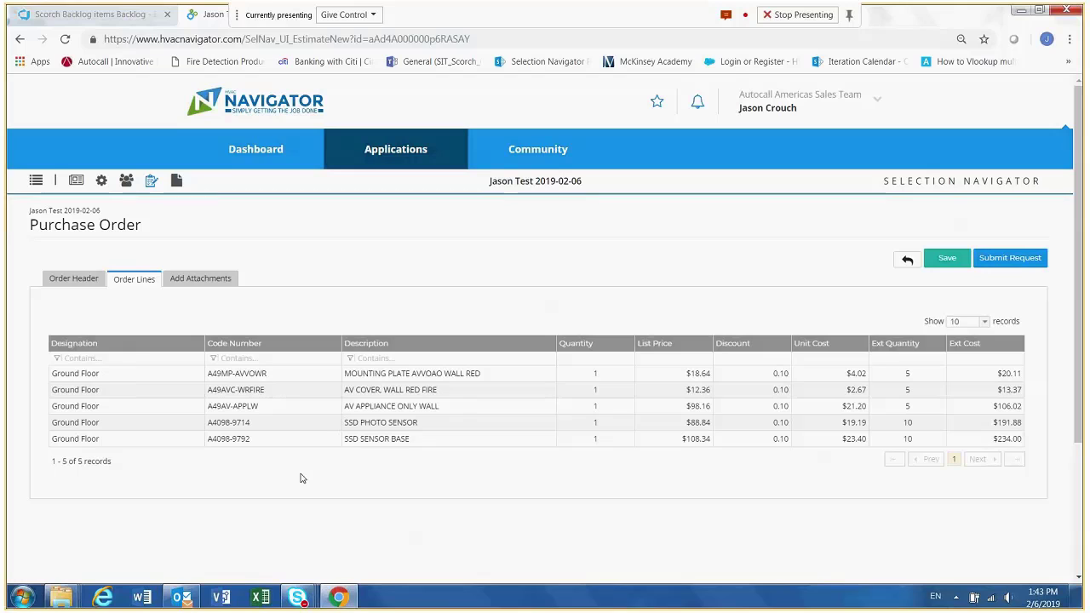
# - Check the purchase order's attachment options and submit the order request
pyautogui.click(198, 281)
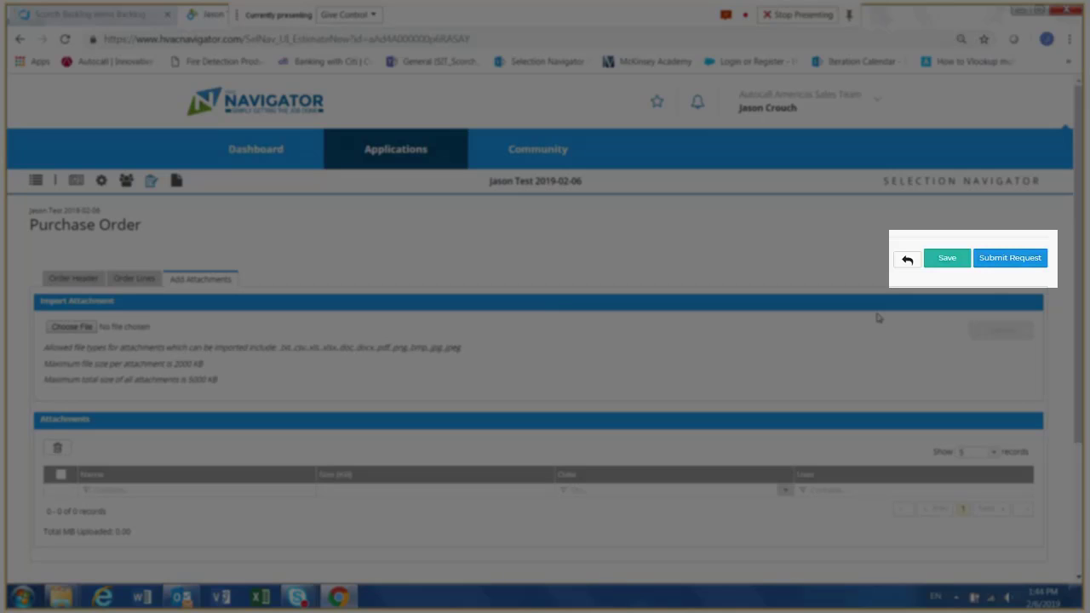
pyautogui.click(1003, 258)
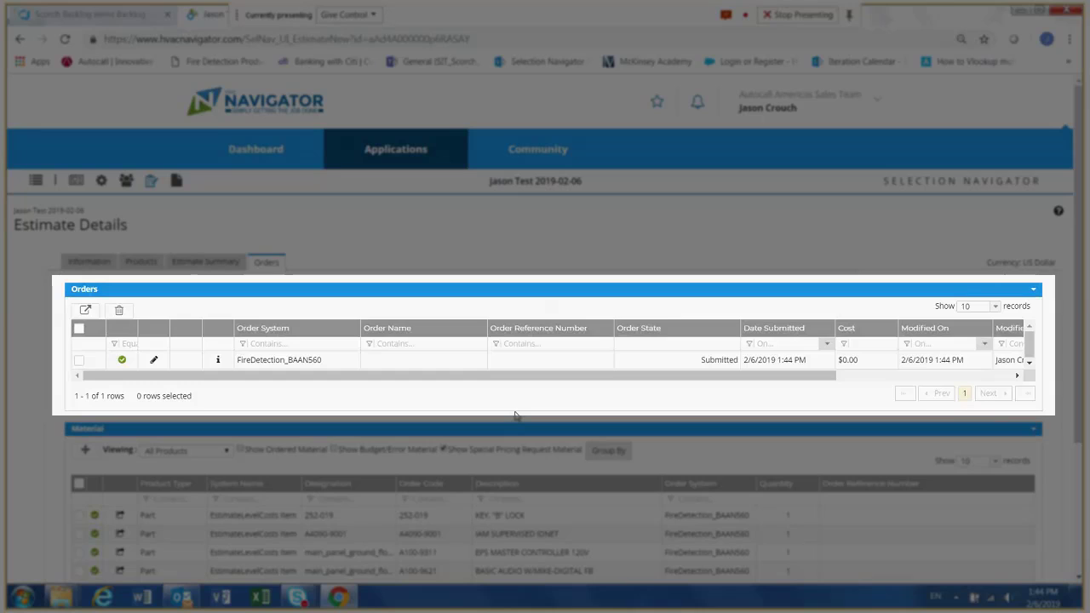
pyautogui.moveTo(123, 361)
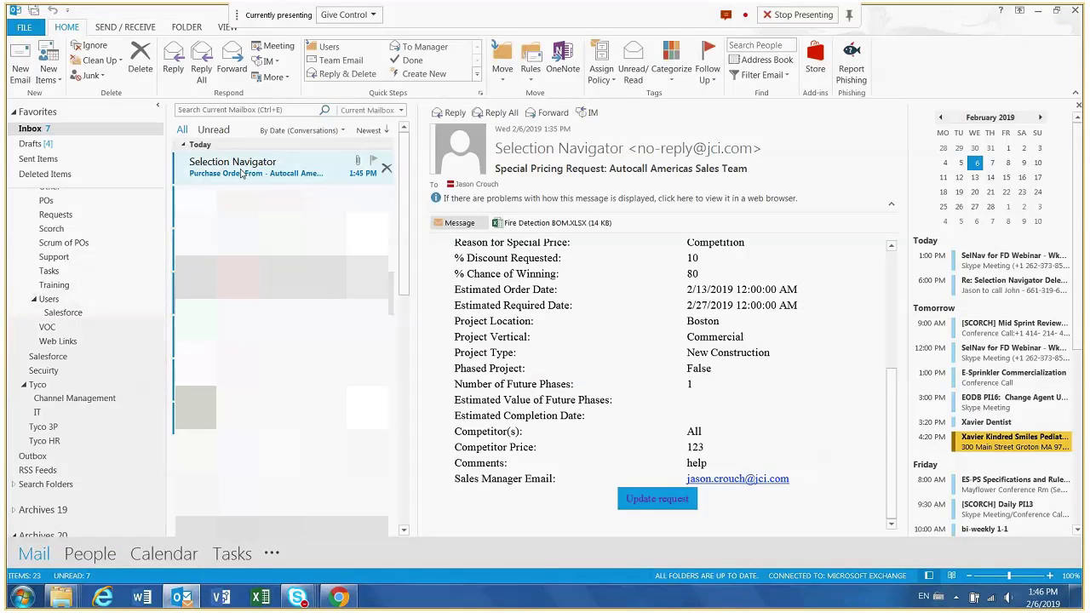
# - Switch to Outlook, view the Selection Navigator purchase order e-mail and open its Fire Detection Order.PDF attachment
pyautogui.click(242, 173)
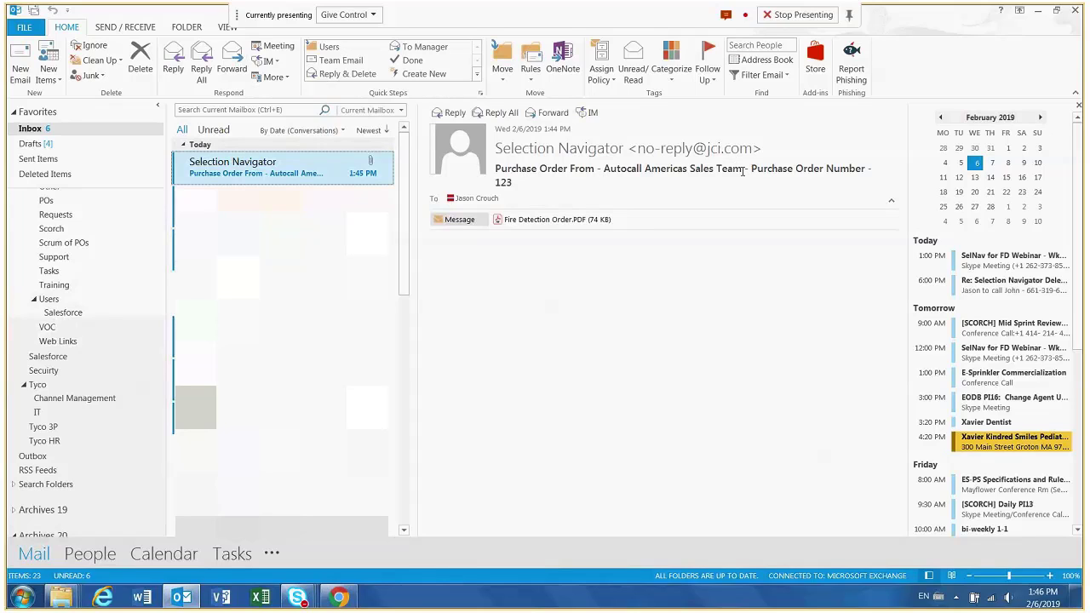
pyautogui.moveTo(742, 170); pyautogui.dragTo(603, 169)
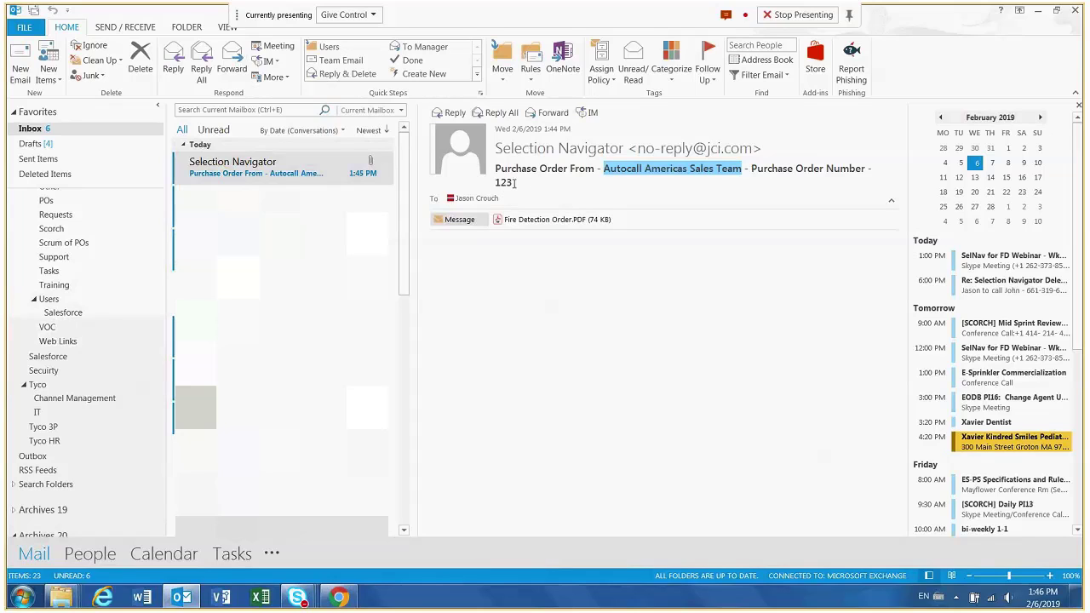
pyautogui.click(537, 221)
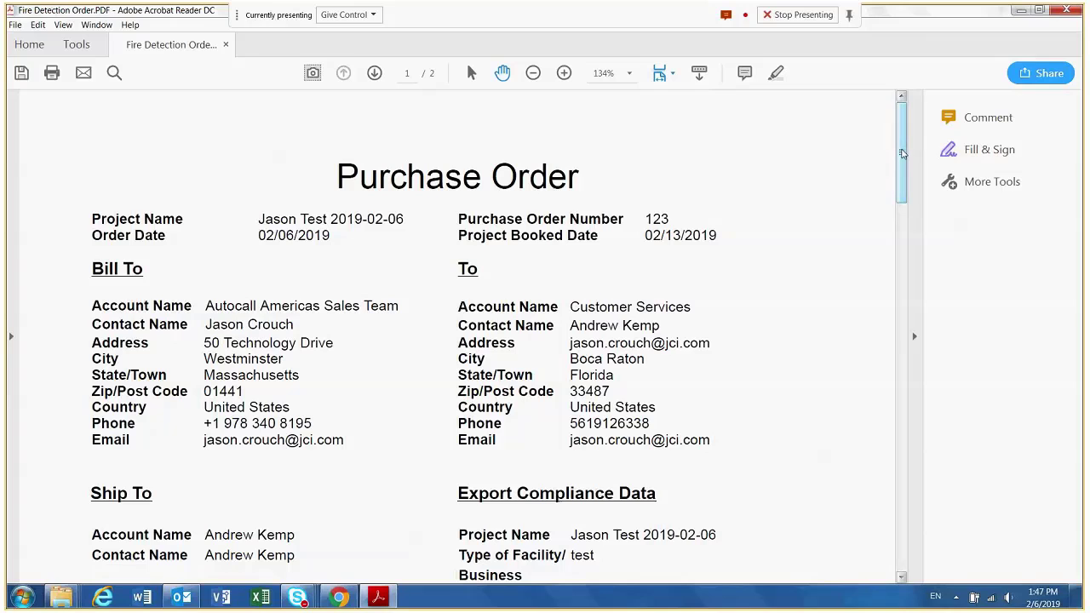
# - Review the purchase order PDF from the billing and shipping details through special pricing to the Ground Floor product costs
pyautogui.moveTo(902, 153); pyautogui.dragTo(903, 165)
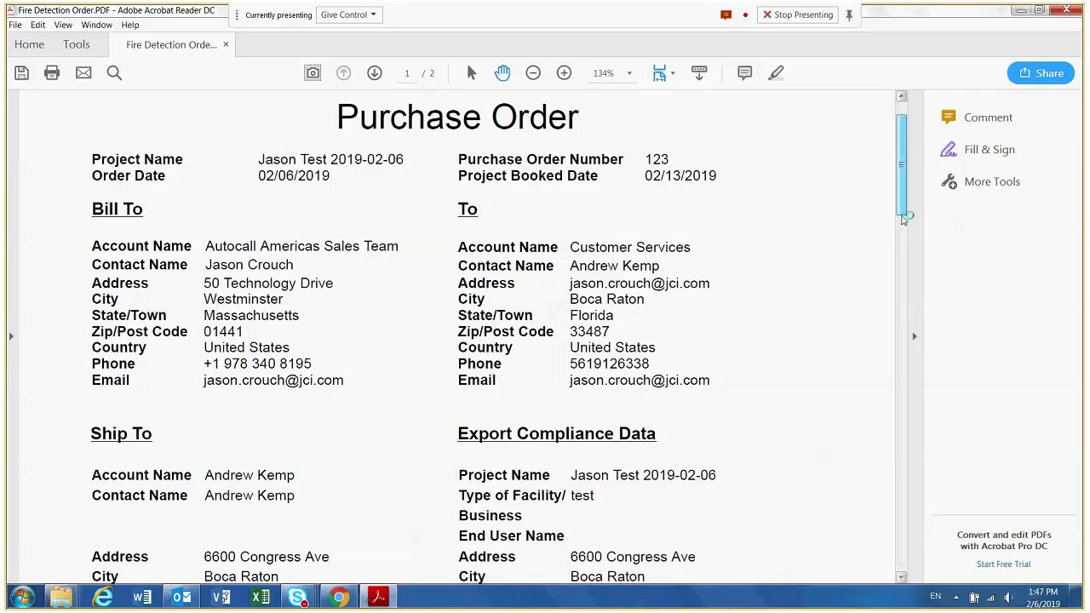
pyautogui.scroll(-5, 904, 221)
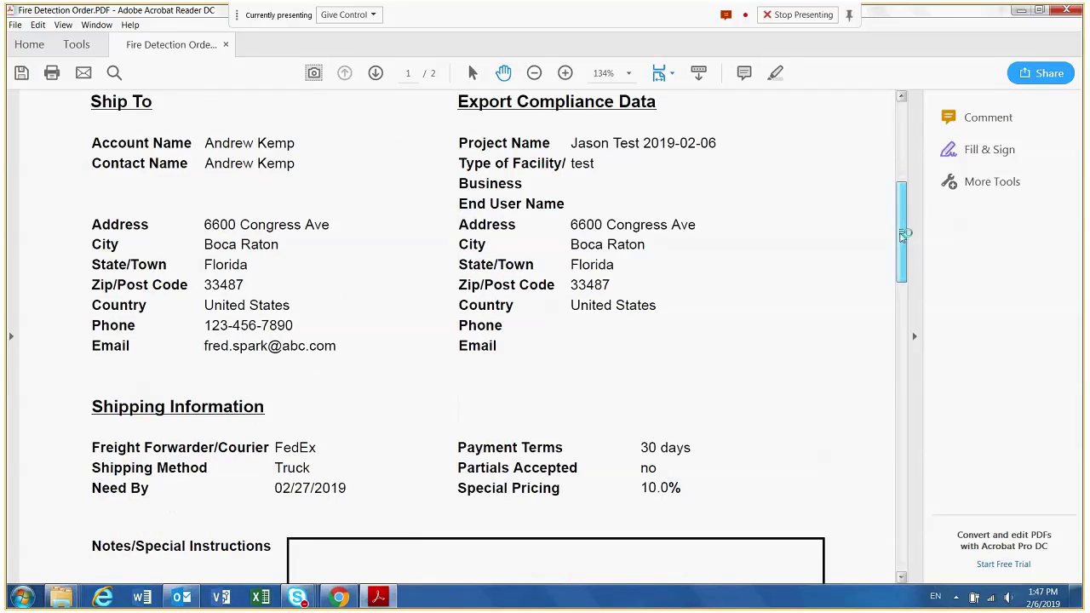
pyautogui.scroll(-2, 903, 236)
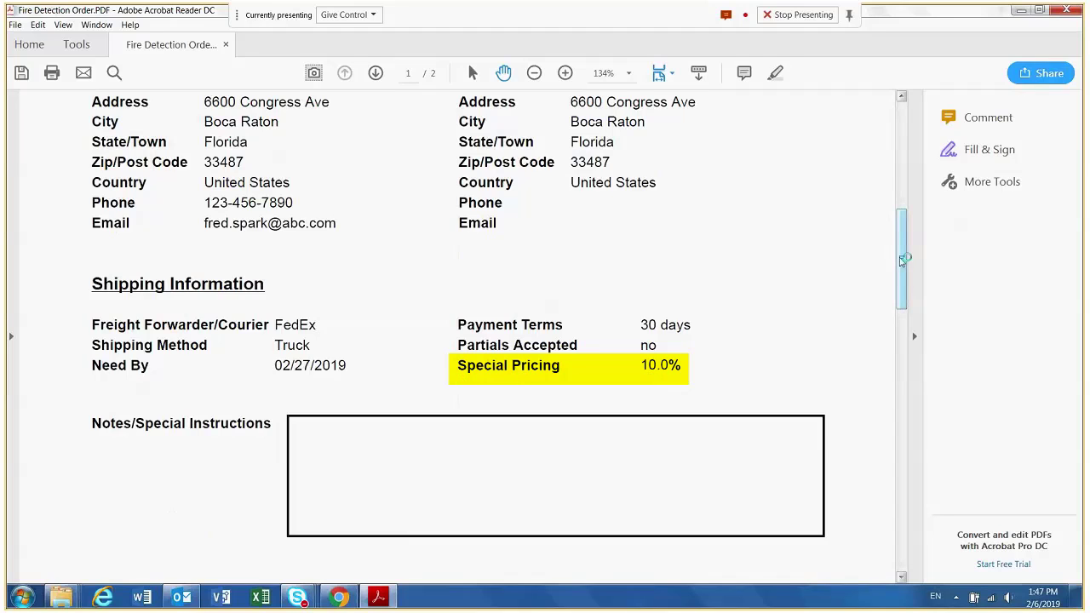
pyautogui.moveTo(902, 260); pyautogui.dragTo(908, 377)
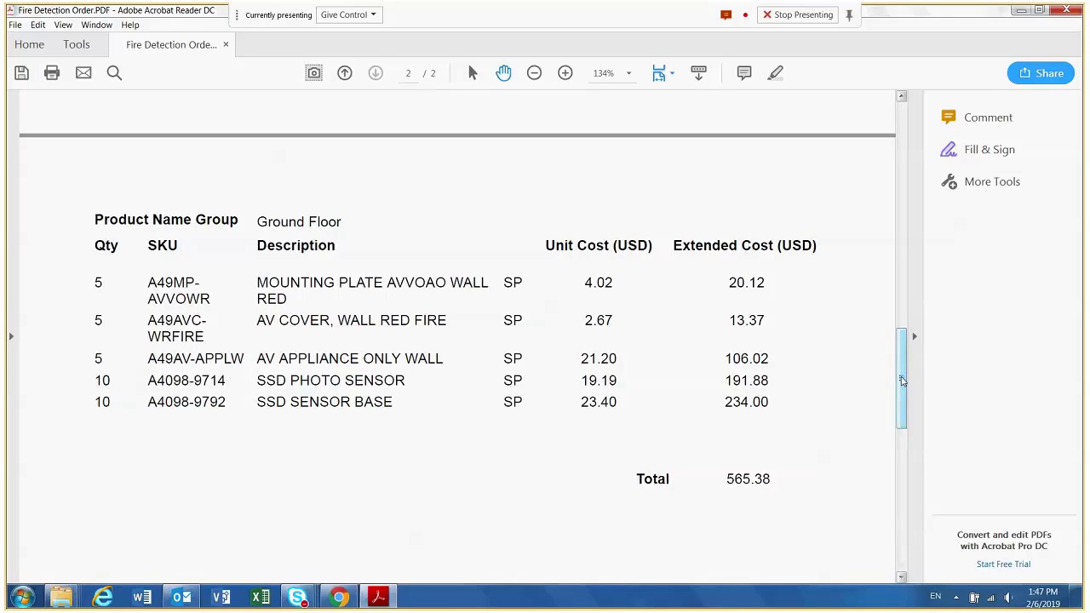
pyautogui.moveTo(901, 380); pyautogui.dragTo(761, 151)
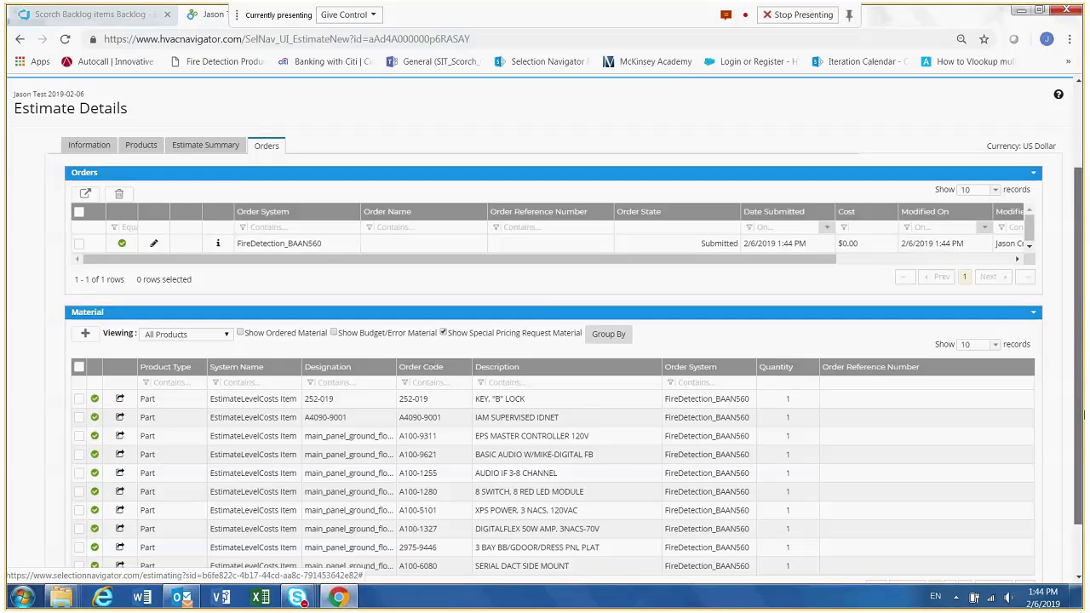
# - Return to the estimate in Selection Navigator and expand the Fire Detection and Summary sections of its Estimate Summary
pyautogui.moveTo(1084, 414); pyautogui.dragTo(1083, 434)
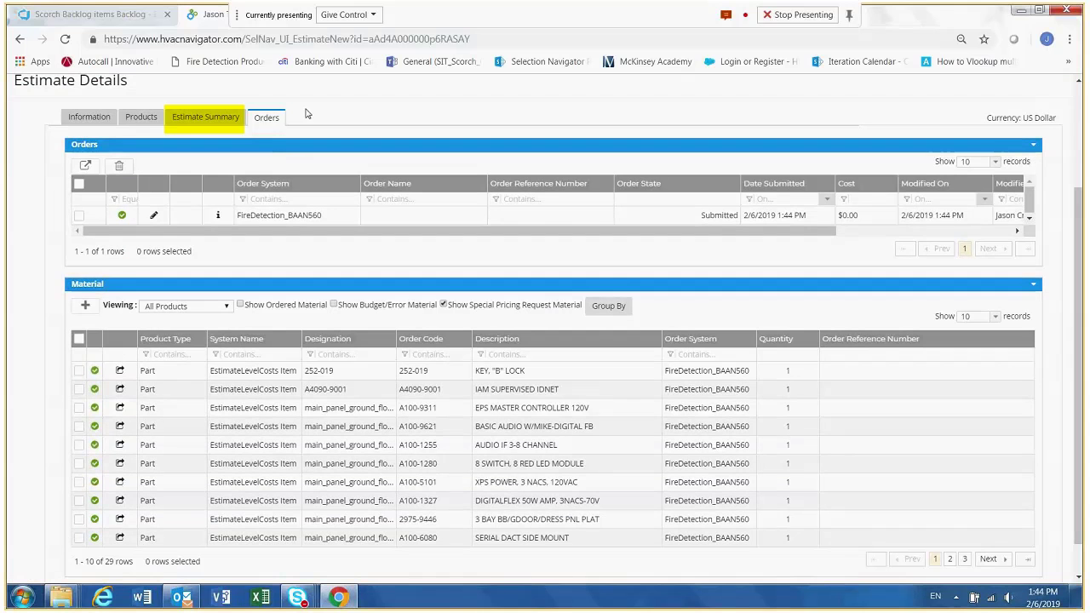
pyautogui.click(222, 121)
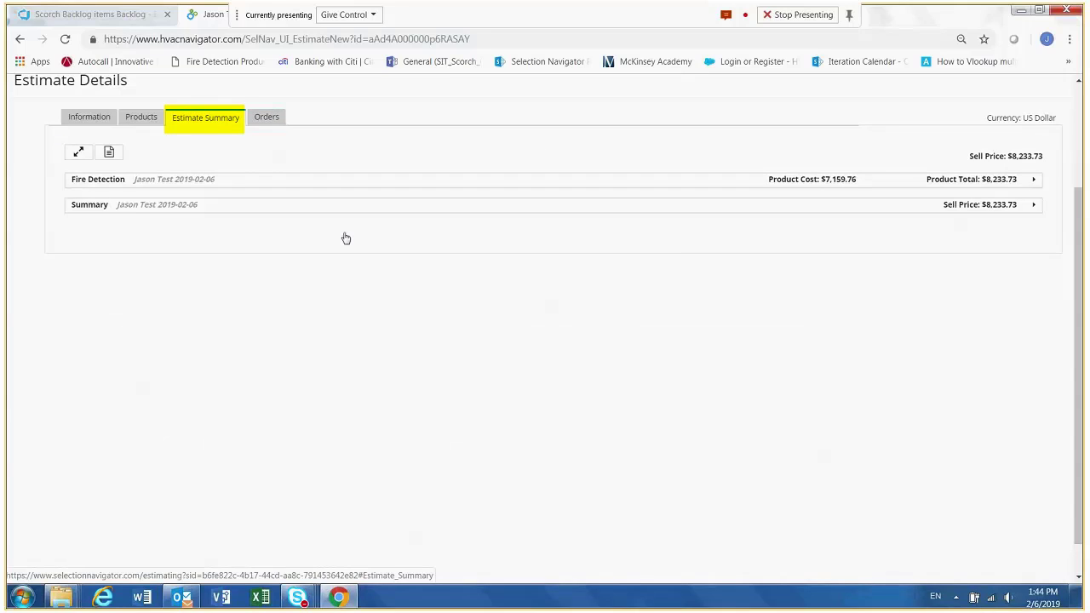
pyautogui.click(1032, 179)
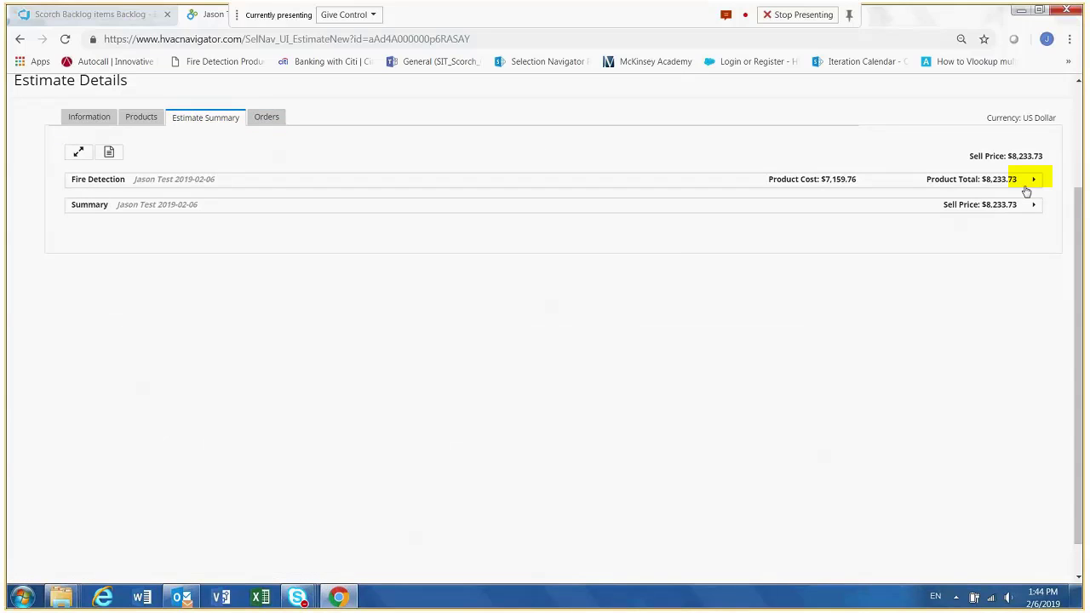
pyautogui.click(1034, 182)
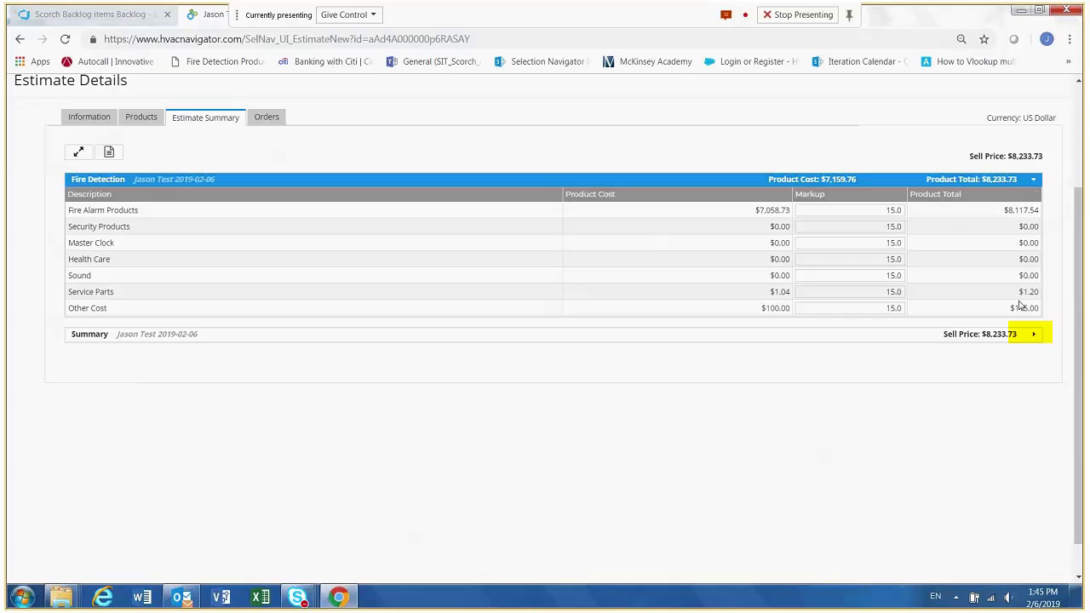
pyautogui.click(1032, 335)
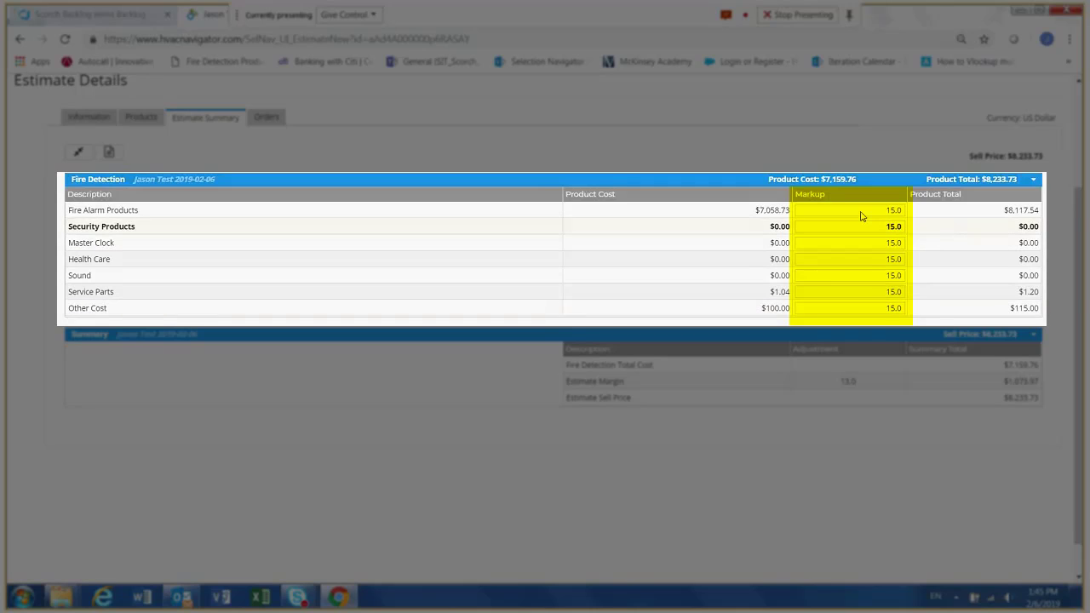
# - Set the markup for Fire Alarm Products to 40 in the Fire Detection summary
pyautogui.click(885, 210)
pyautogui.press('BackSpace')
pyautogui.press('BackSpace')
pyautogui.press('BackSpace')
pyautogui.press('BackSpace')
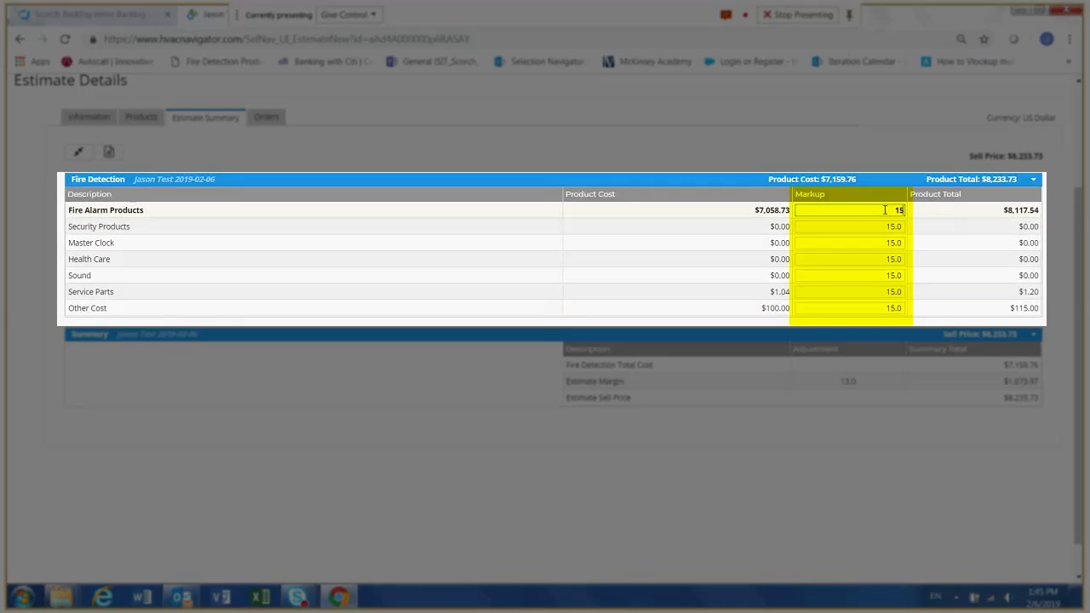
pyautogui.write('40')
pyautogui.press('Return')
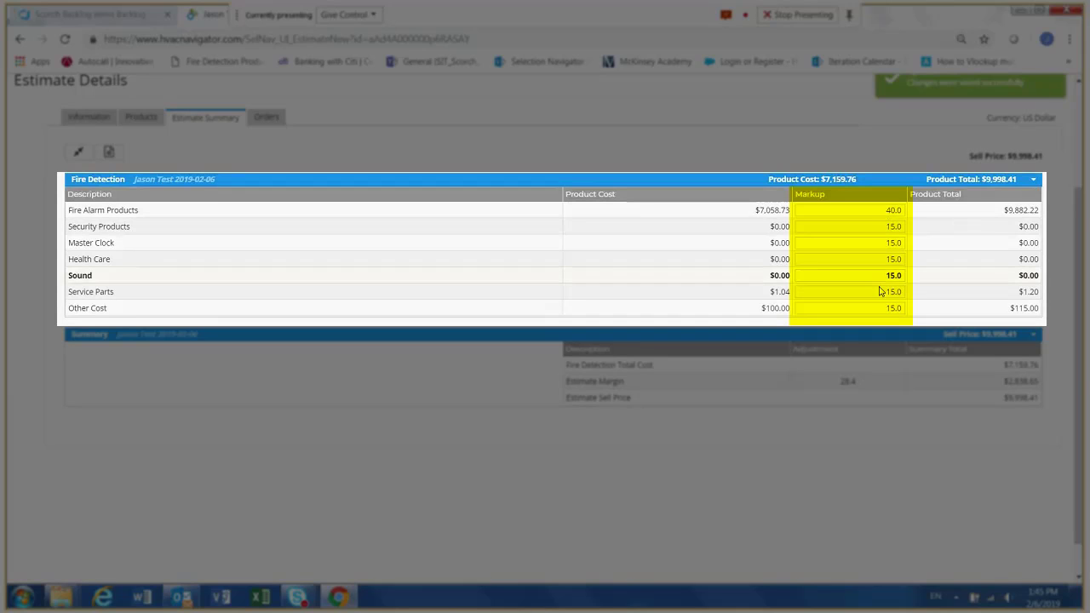
# - Set the markup for Service Parts to 60 in the Fire Detection summary
pyautogui.click(887, 292)
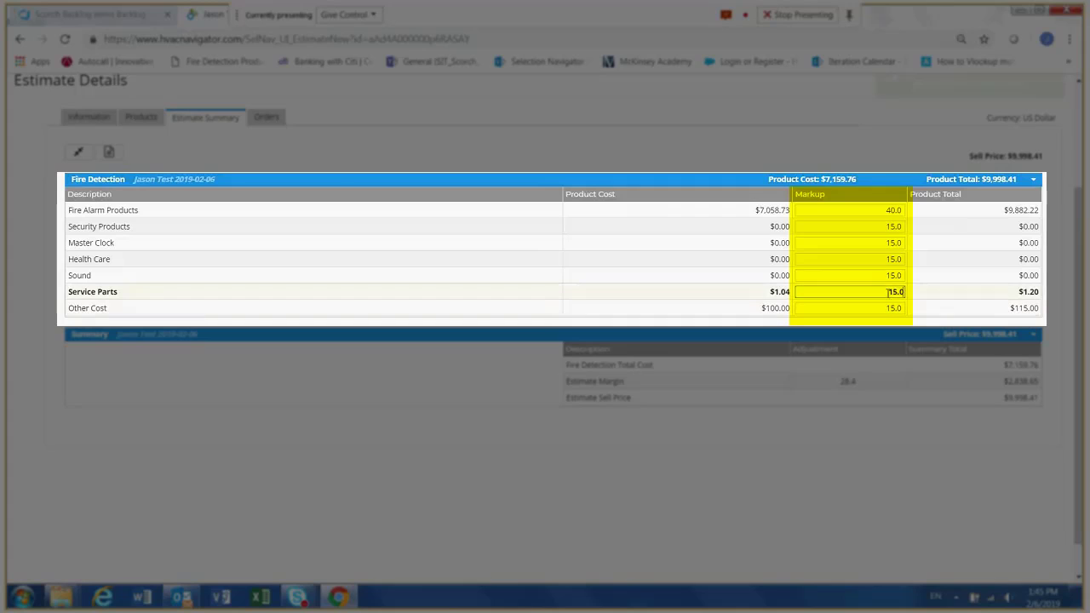
pyautogui.press('BackSpace')
pyautogui.press('BackSpace')
pyautogui.press('BackSpace')
pyautogui.press('BackSpace')
pyautogui.write('60')
pyautogui.press('Tab')
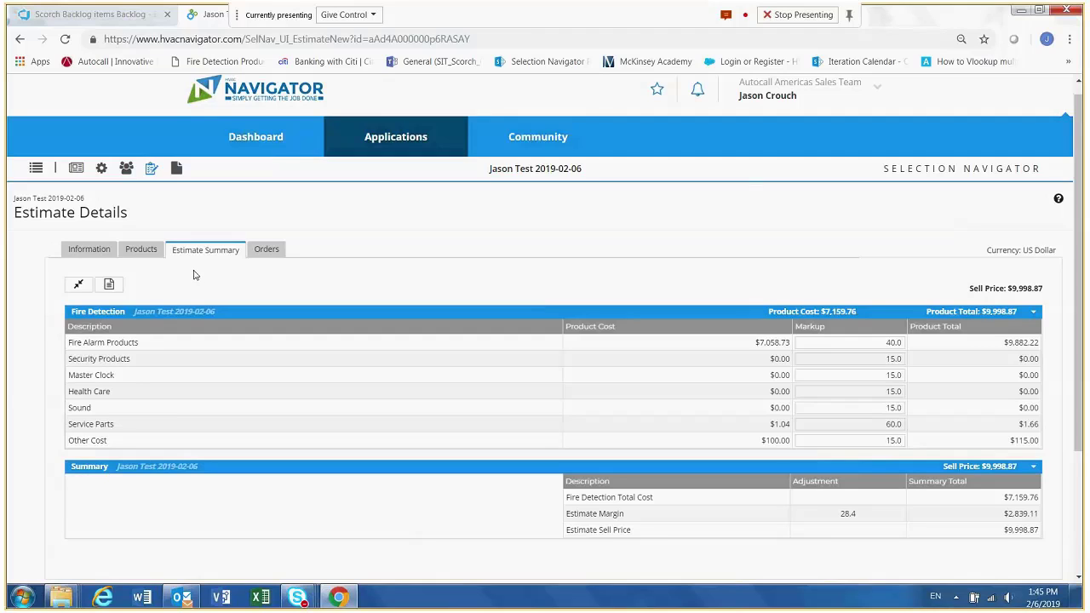
# - Go to the estimate's products and select every line of the Fire Detection BOM
pyautogui.click(136, 248)
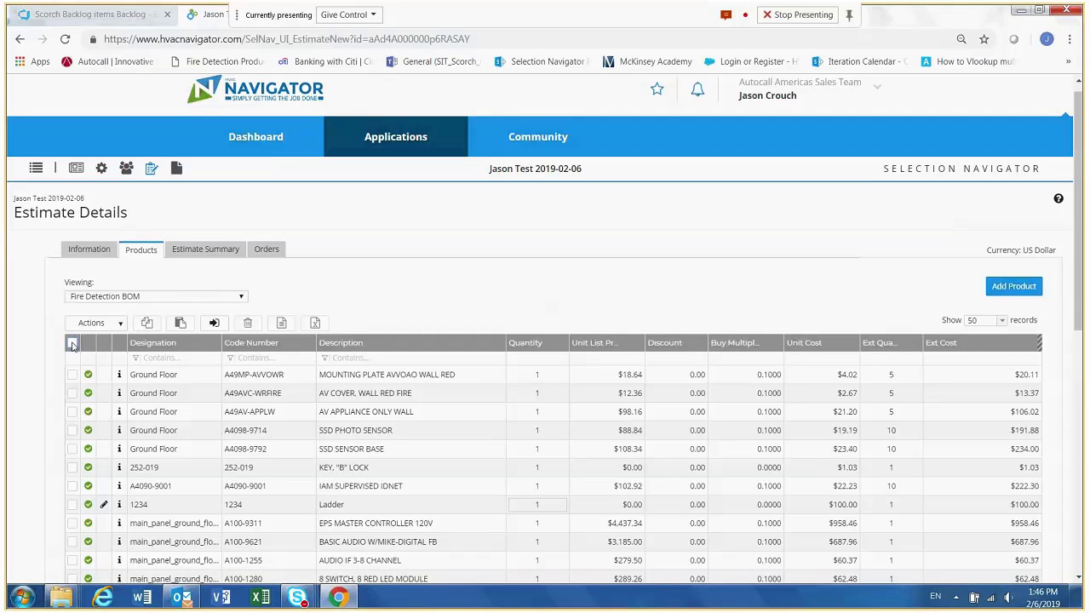
pyautogui.click(73, 343)
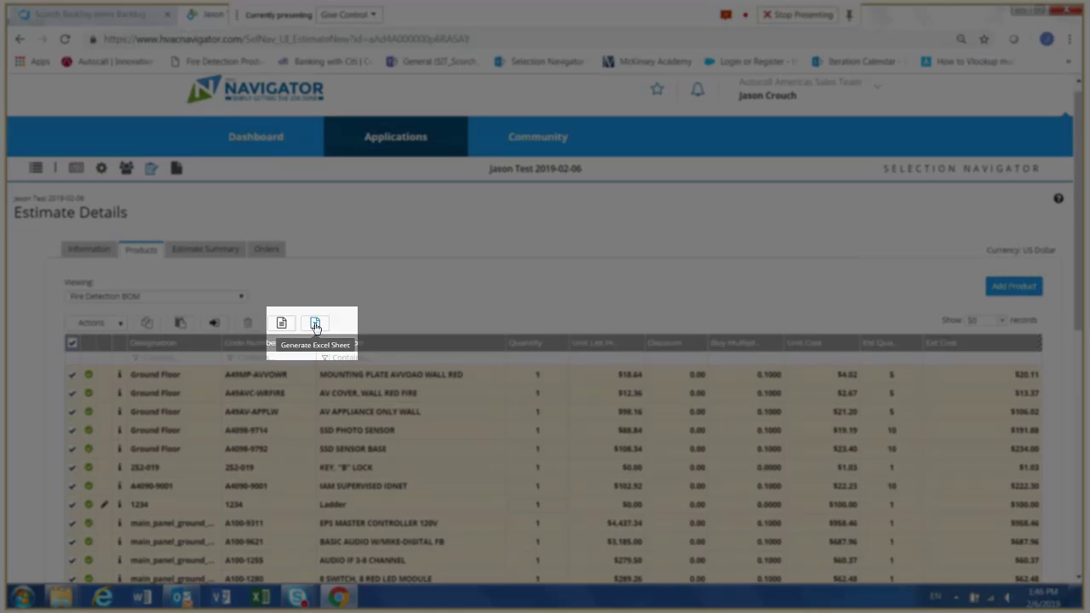